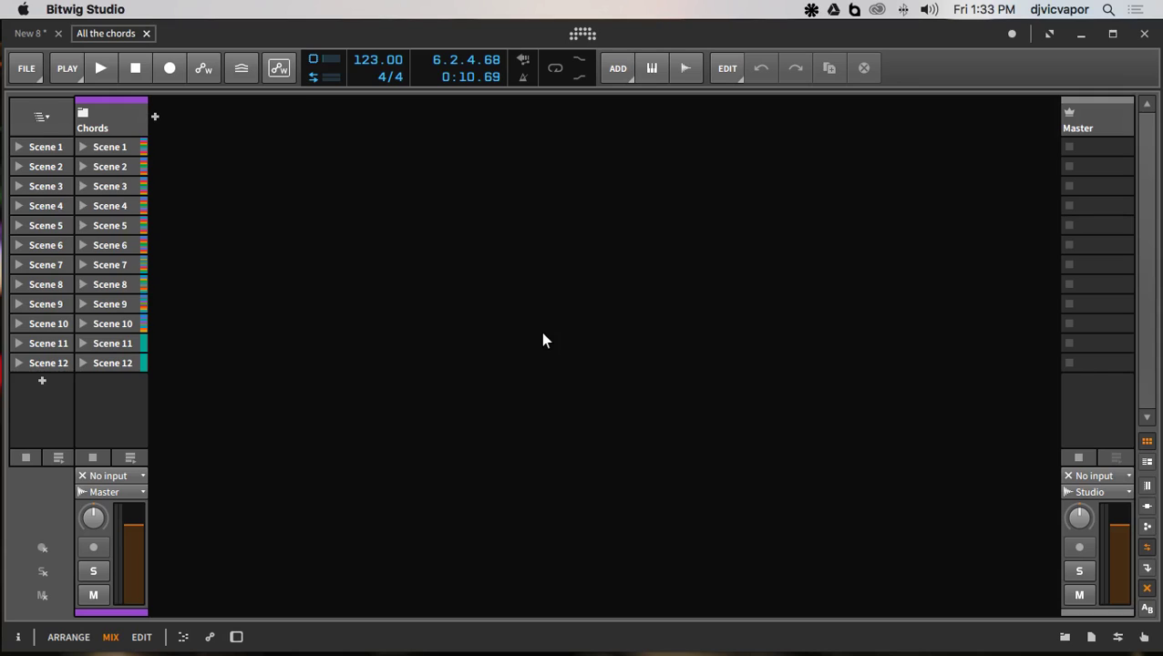
- Expand the Chords group and audition its C# Maj7 sus2, D Maj9 sus4 and E6_add_9 clips, ending with playback stopped
left_click(88, 111)
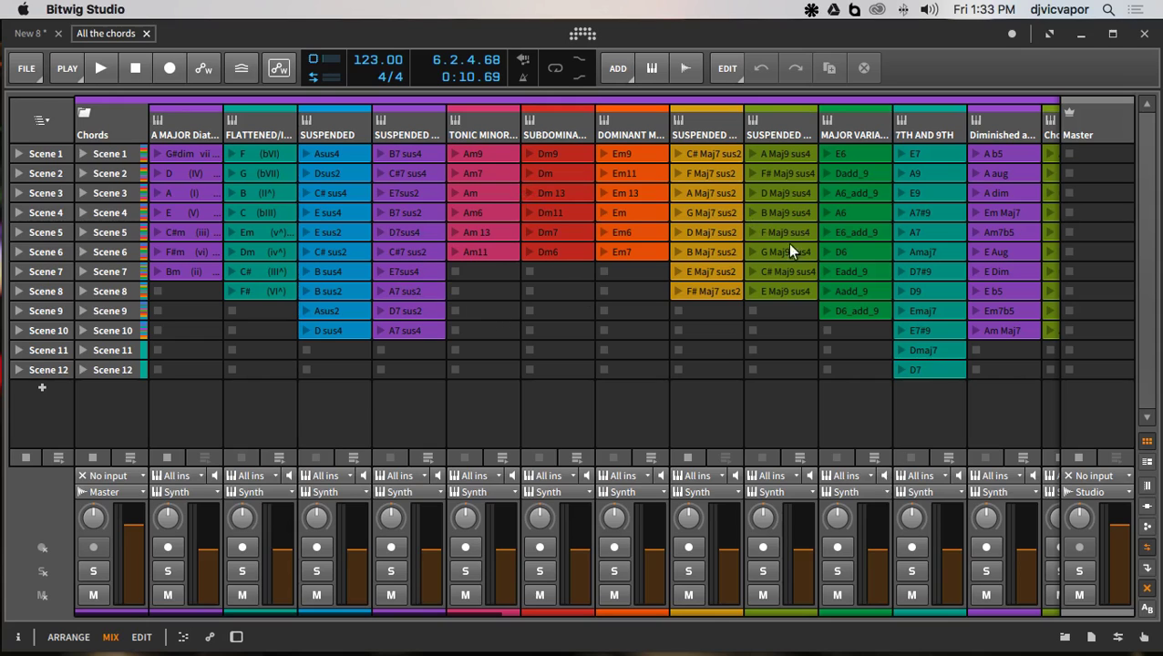
left_click(675, 155)
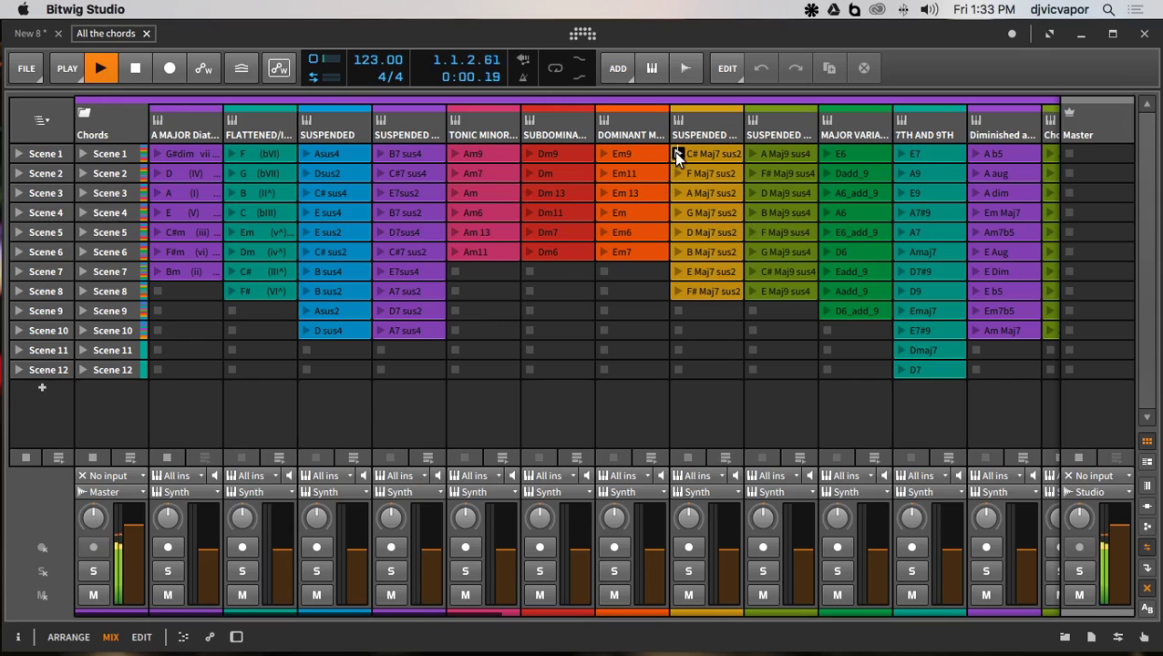
left_click(753, 194)
left_click(826, 233)
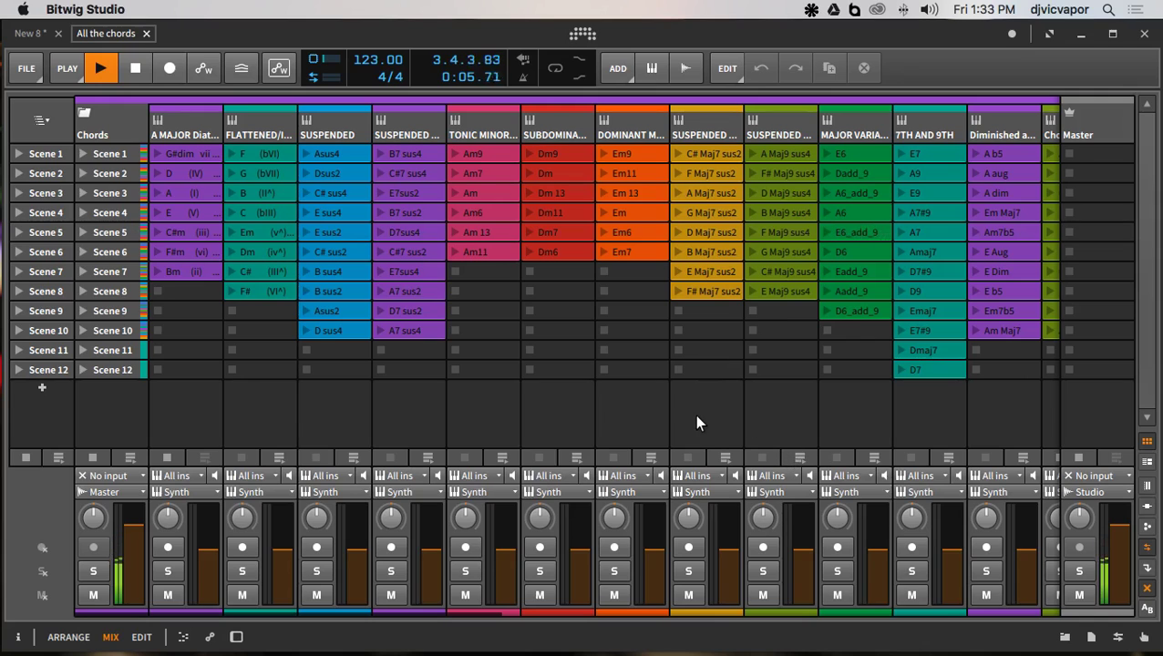
left_click(137, 69)
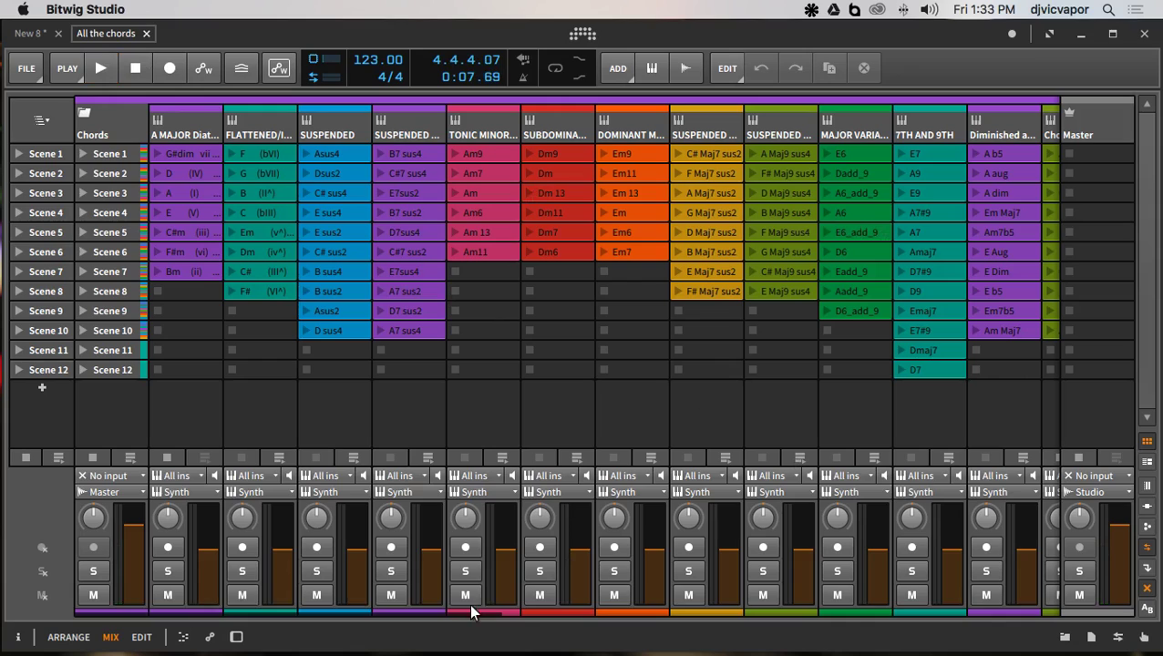
- Audition the Dmaj7, Fmaj7 and A#maj7 clips on the Maj7 + Min7 track, ending with playback and the track's clip stopped
left_click_drag(465, 611, 920, 634)
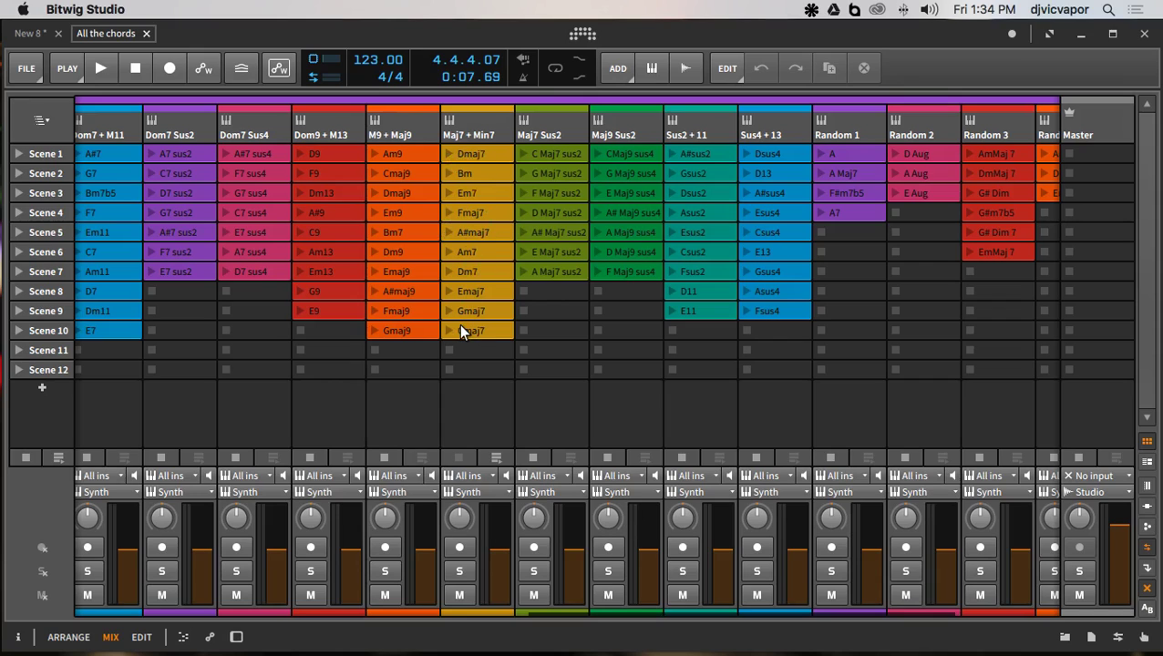
left_click(448, 153)
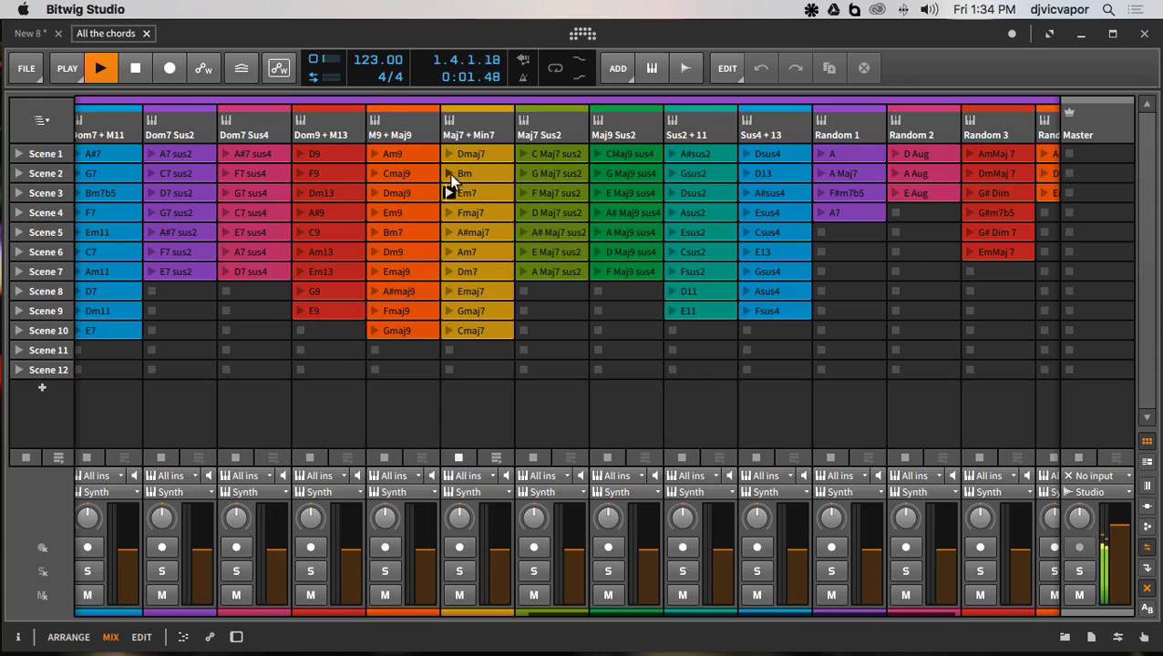
left_click(448, 213)
left_click(448, 233)
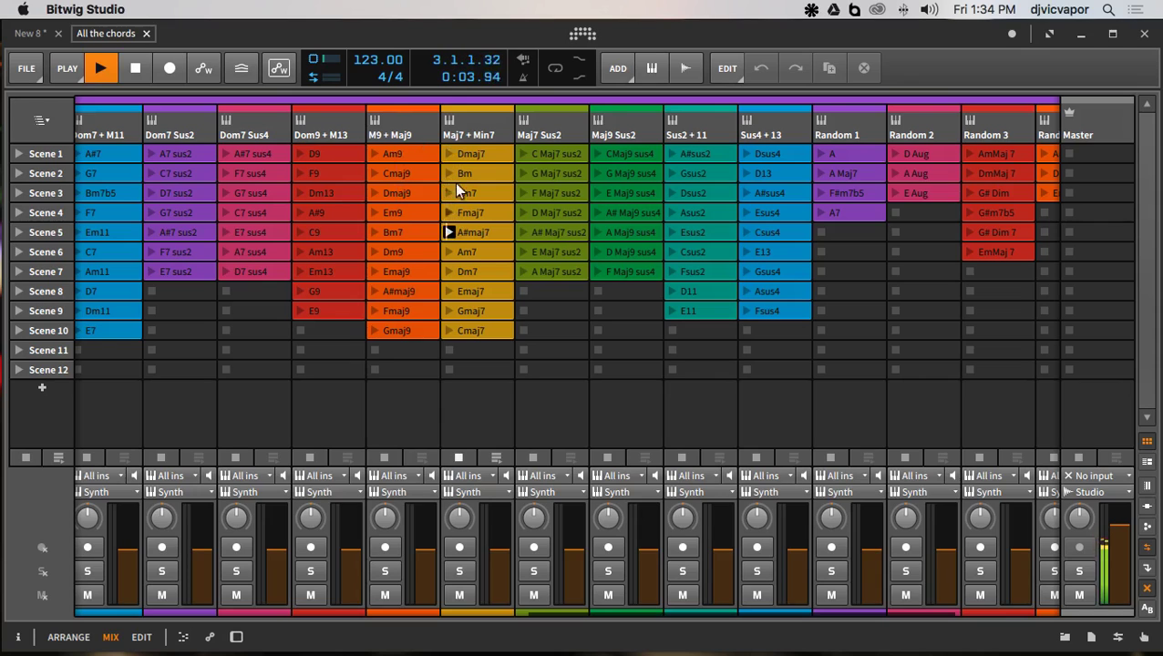
left_click(136, 68)
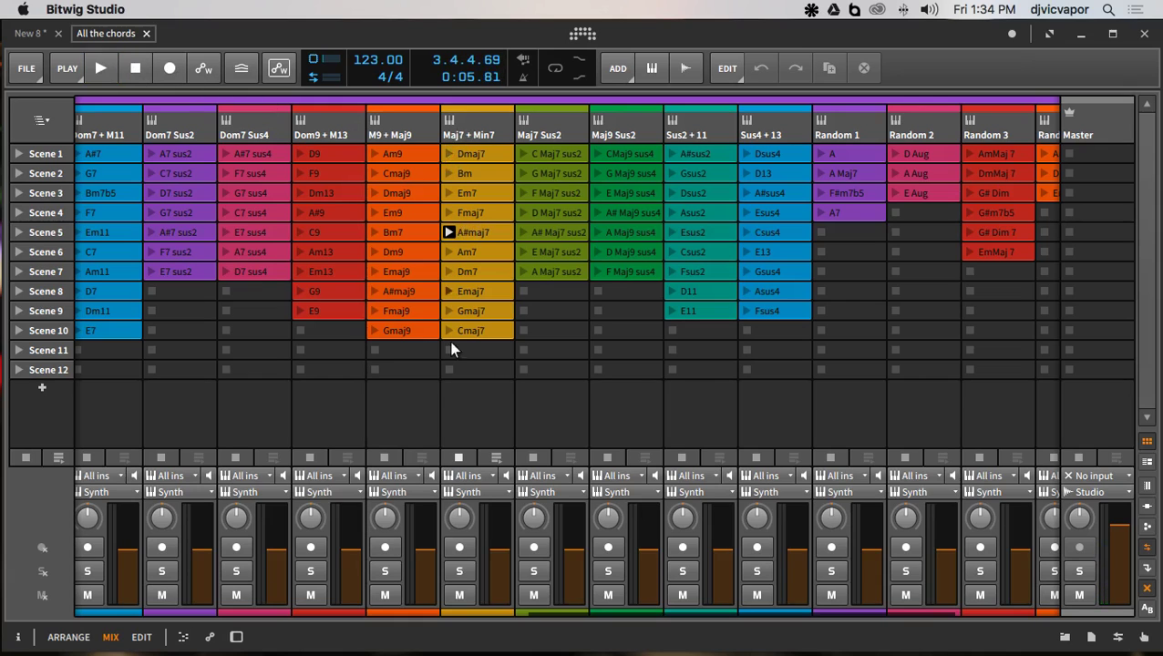
left_click(458, 457)
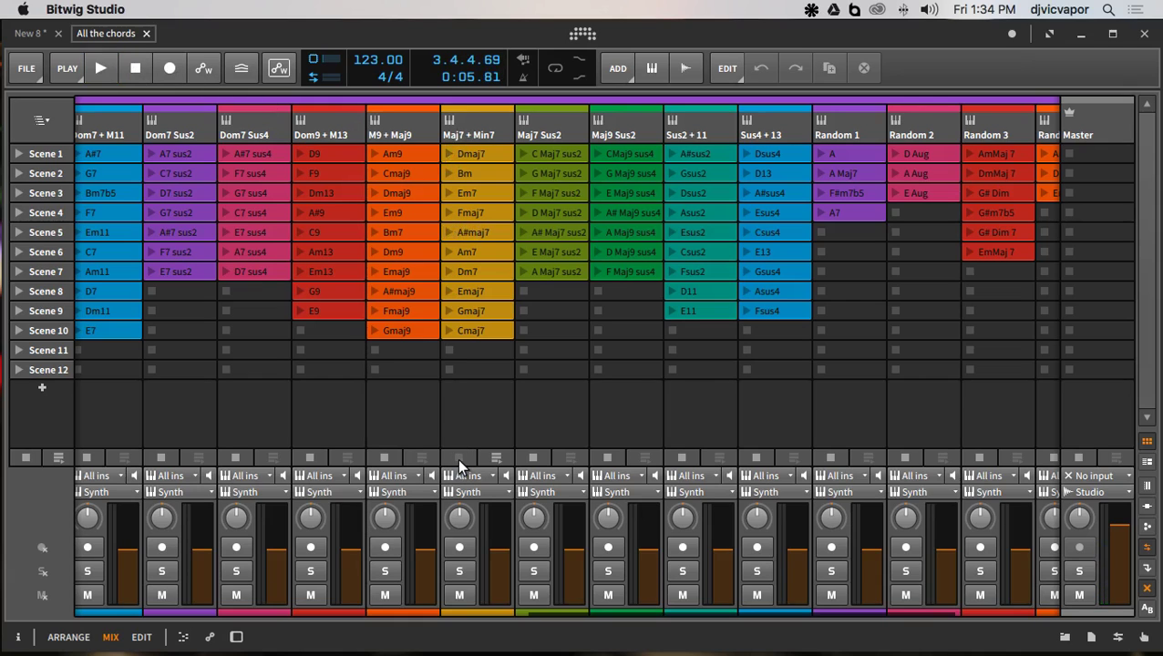
- Open the Dmaj7 clip of the Maj7 + Min7 track for note editing and display its clip properties
double_click(474, 153)
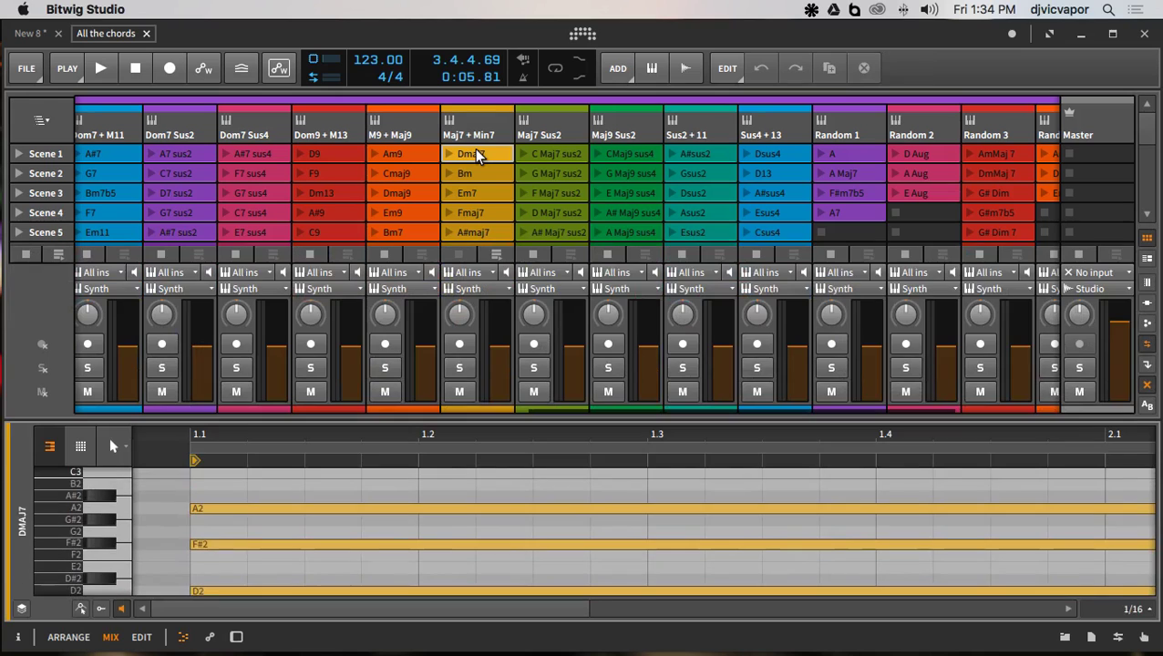
left_click(18, 638)
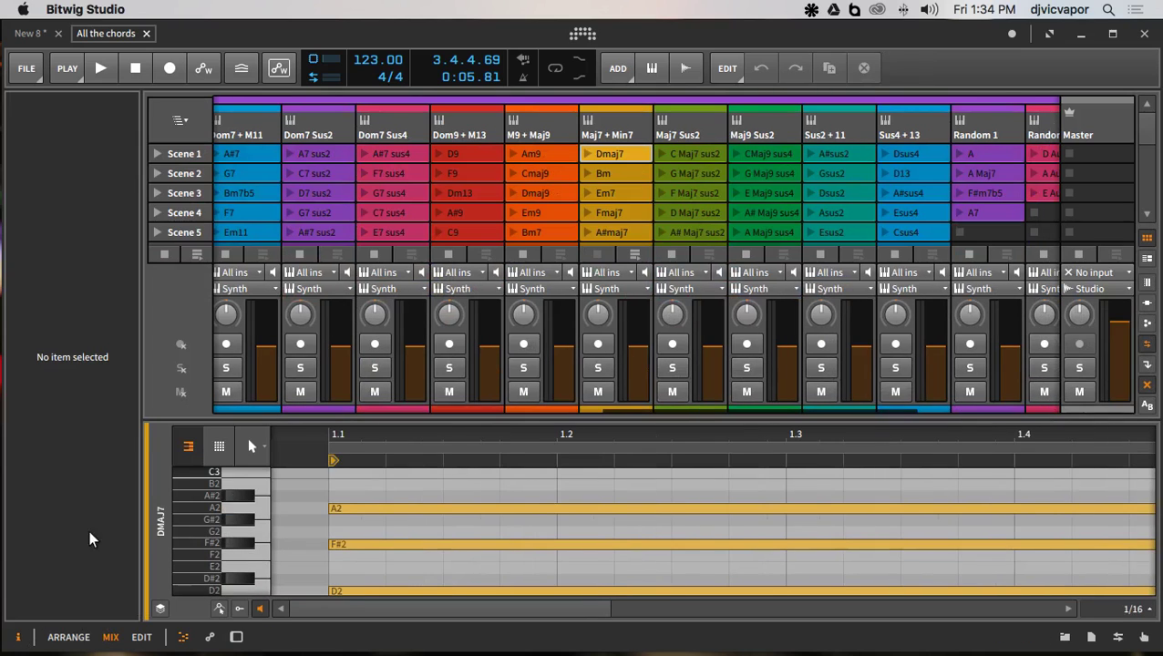
left_click(607, 155)
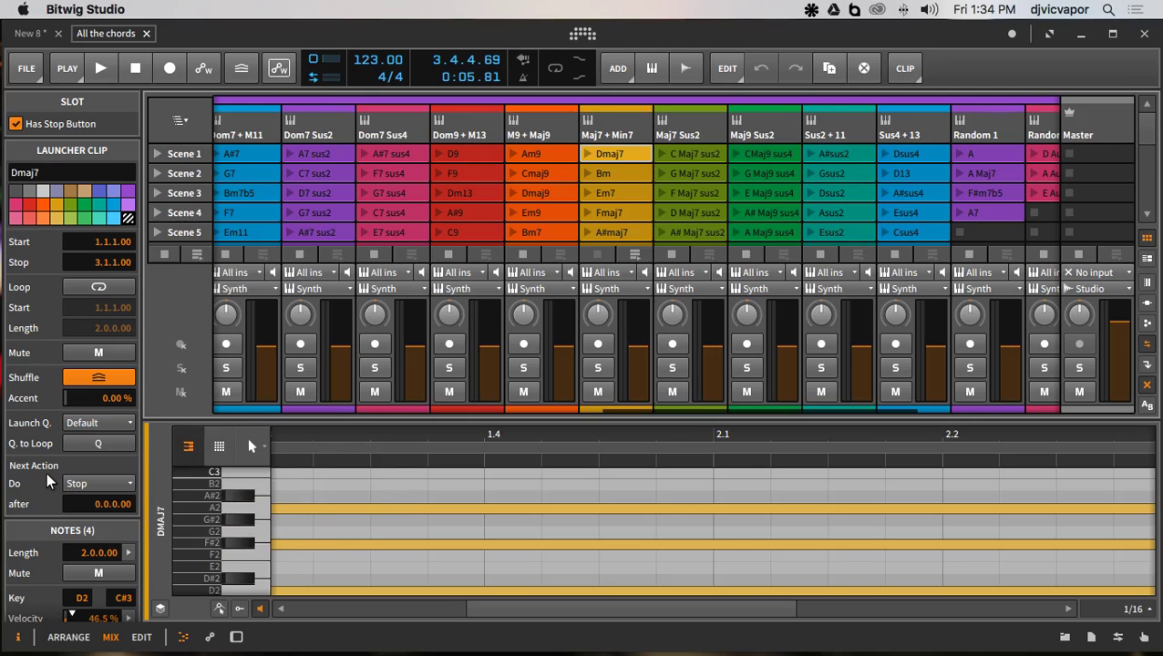
- Set the Dmaj7 clip's next action to Play Other after 0.3.0.00
scroll(50, 482, "down", 3)
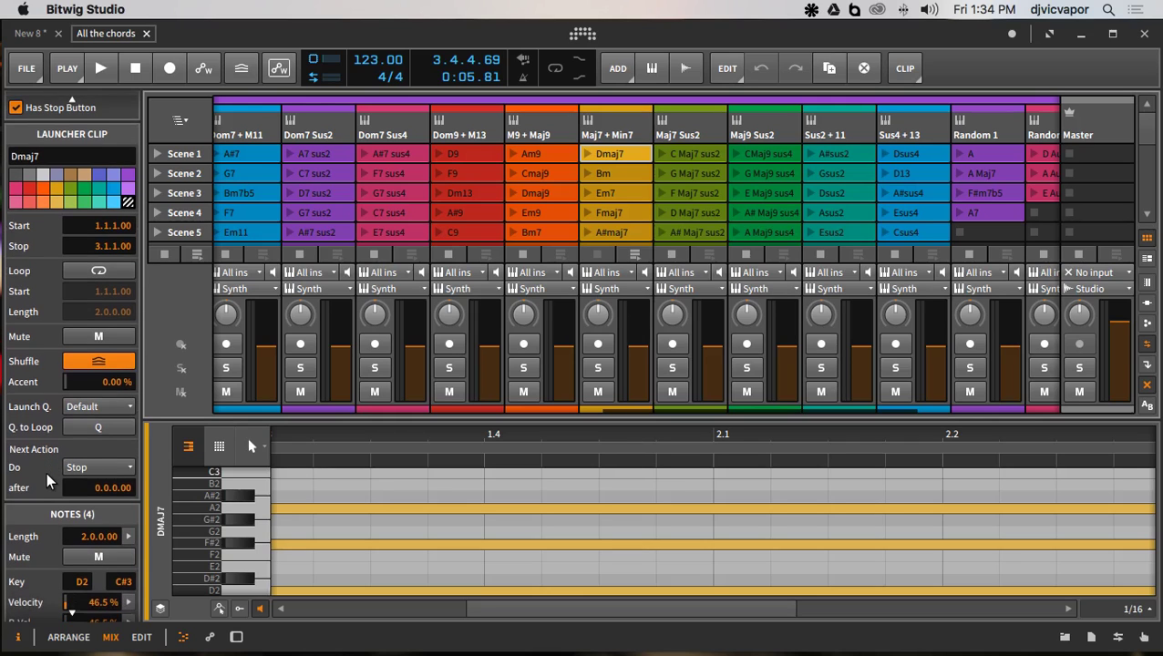
scroll(50, 481, "down", 1)
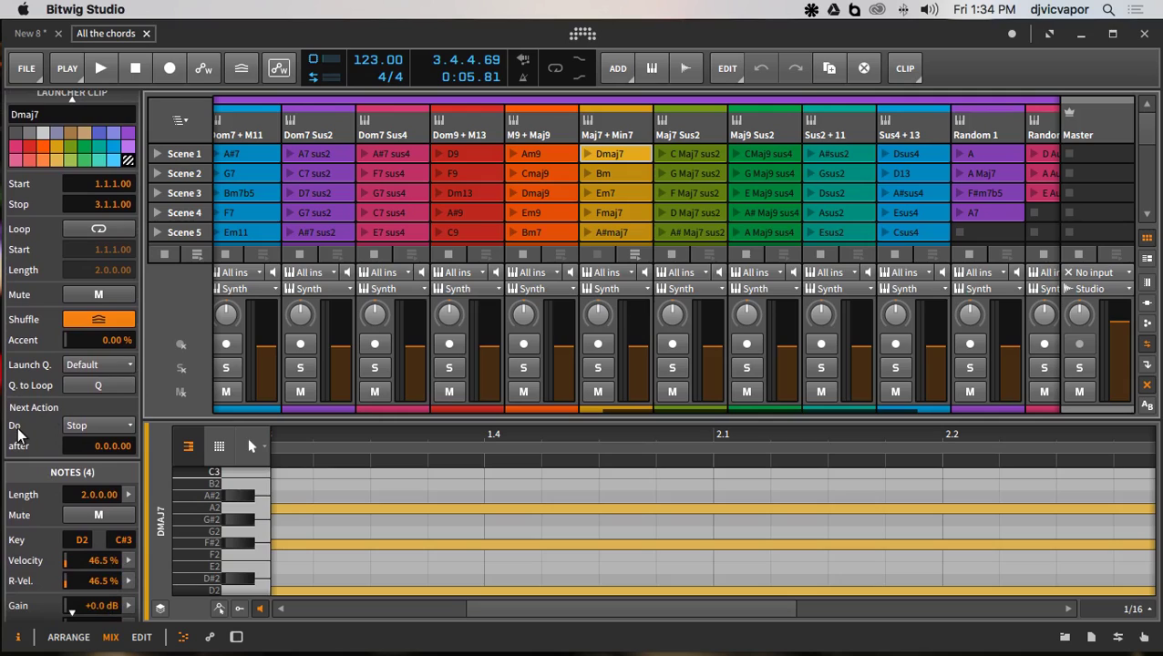
left_click(78, 429)
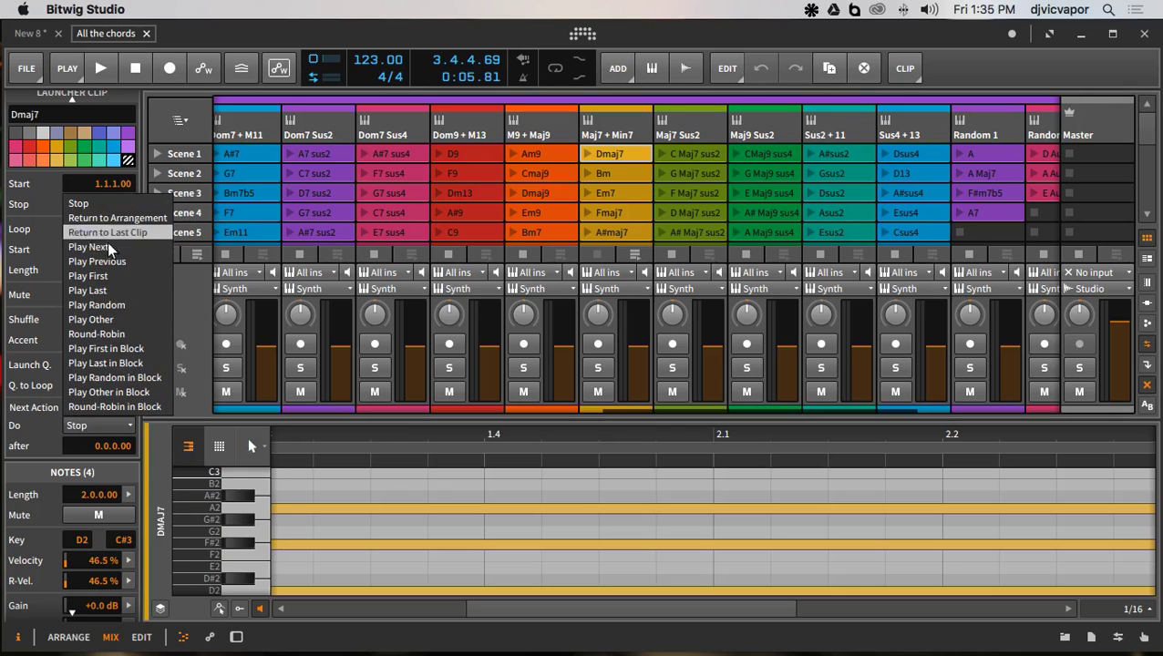
left_click(76, 428)
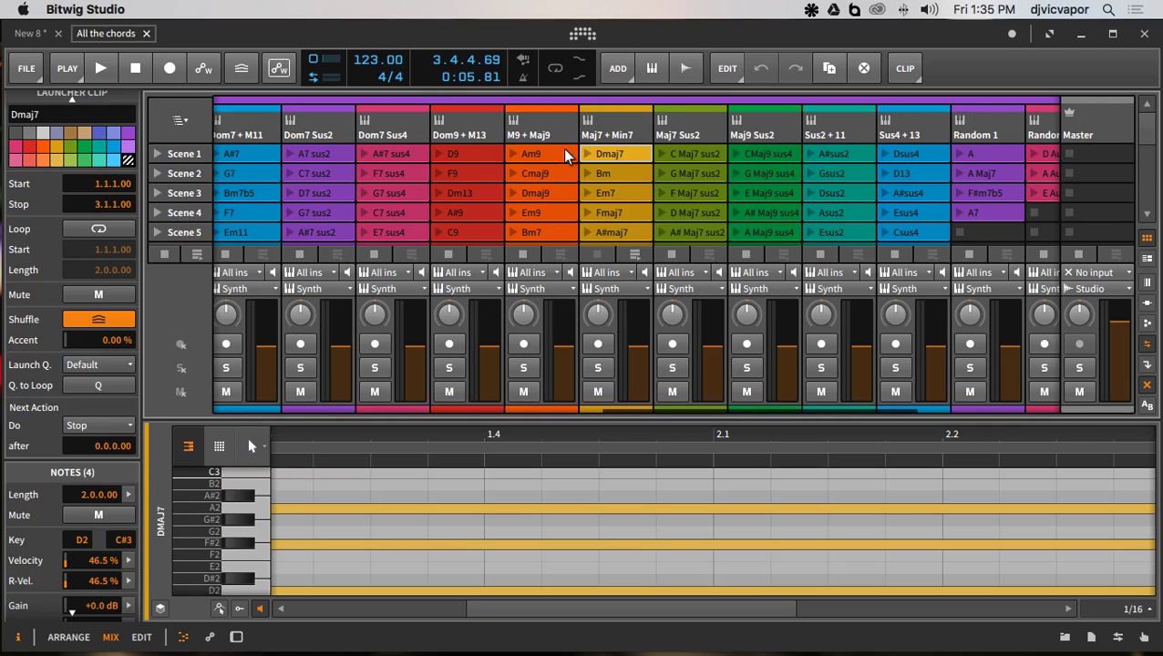
left_click(113, 427)
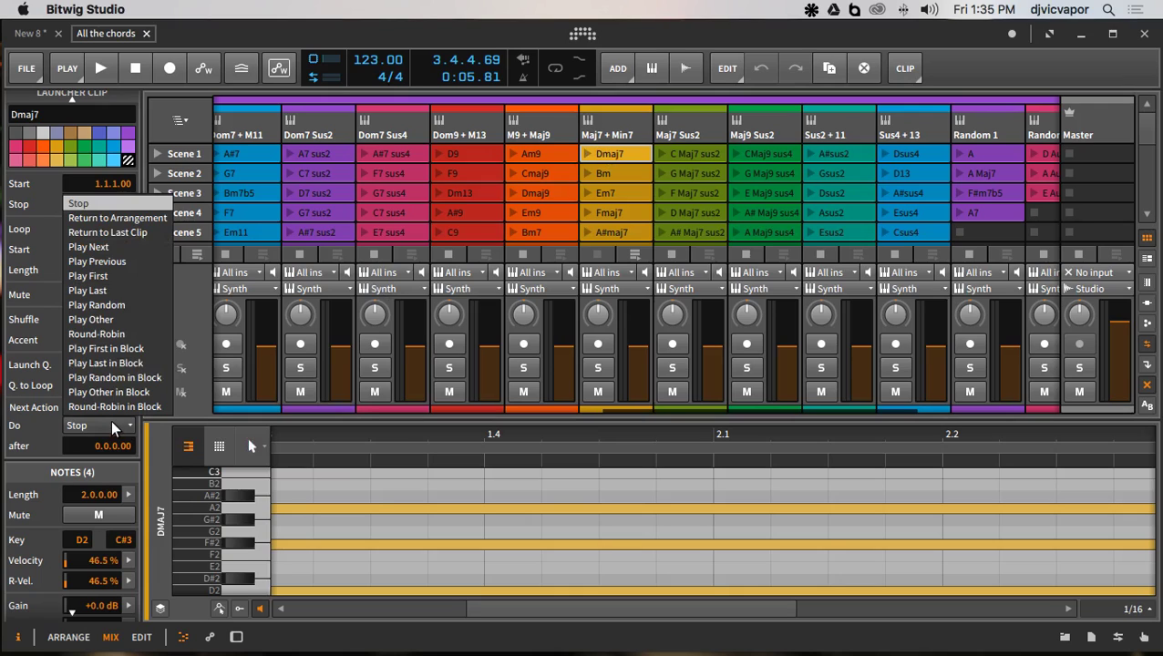
left_click(120, 320)
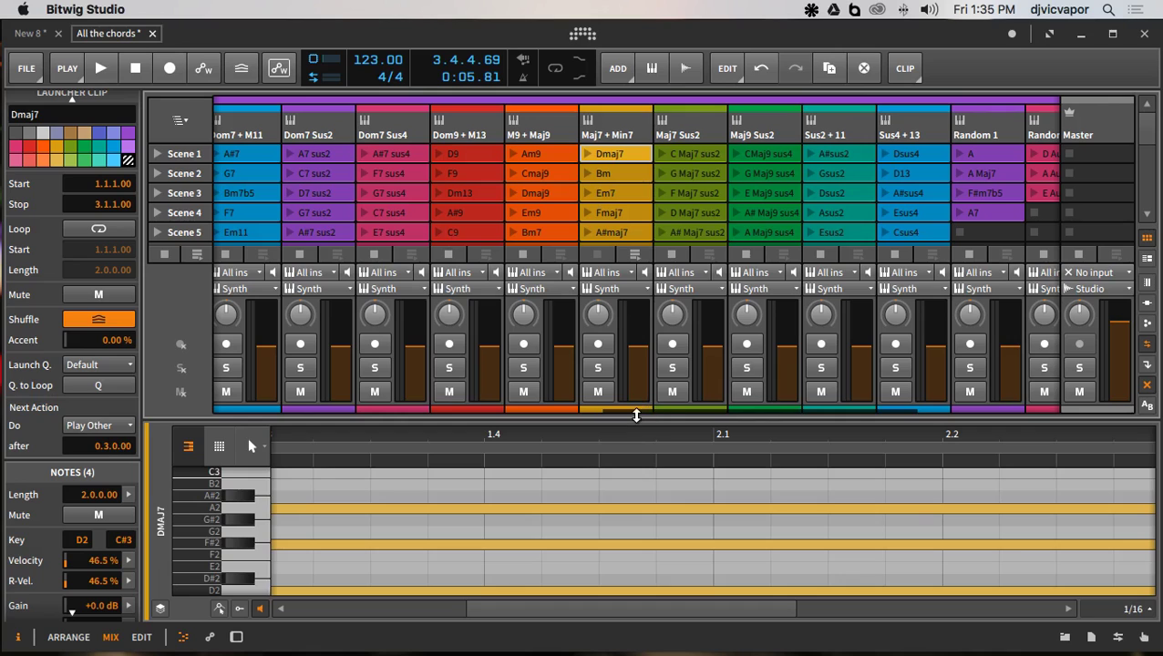
- Collapse the note editor and set the Bm clip's next action to Play Random after 0.3.0.00
left_click_drag(702, 425, 606, 579)
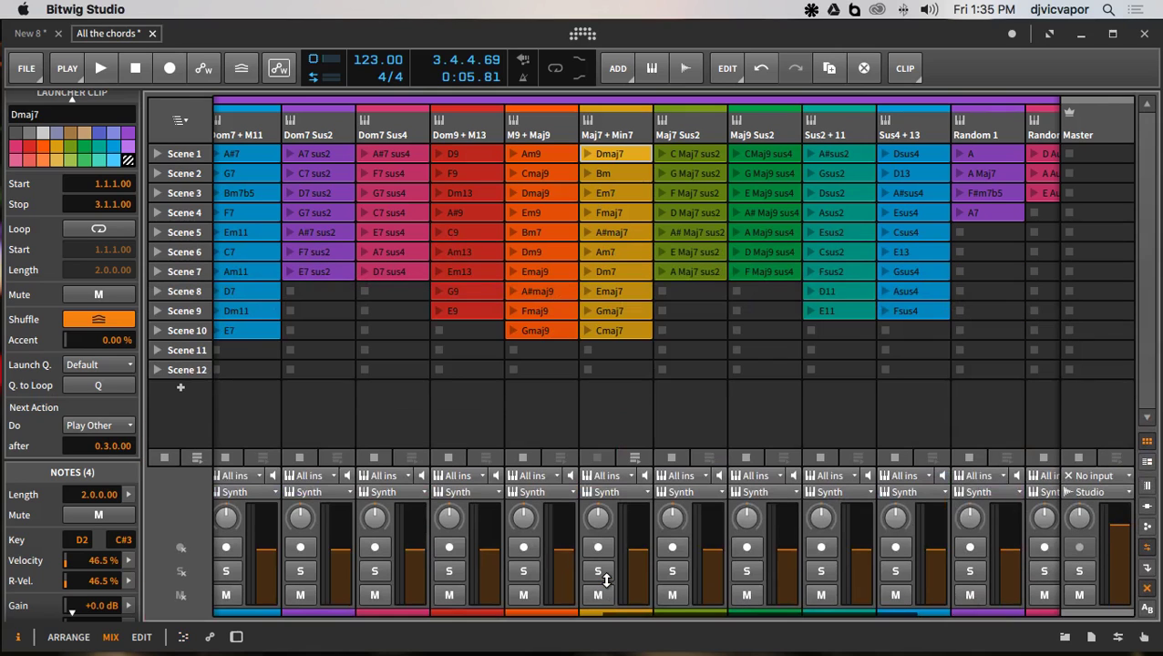
left_click(612, 174)
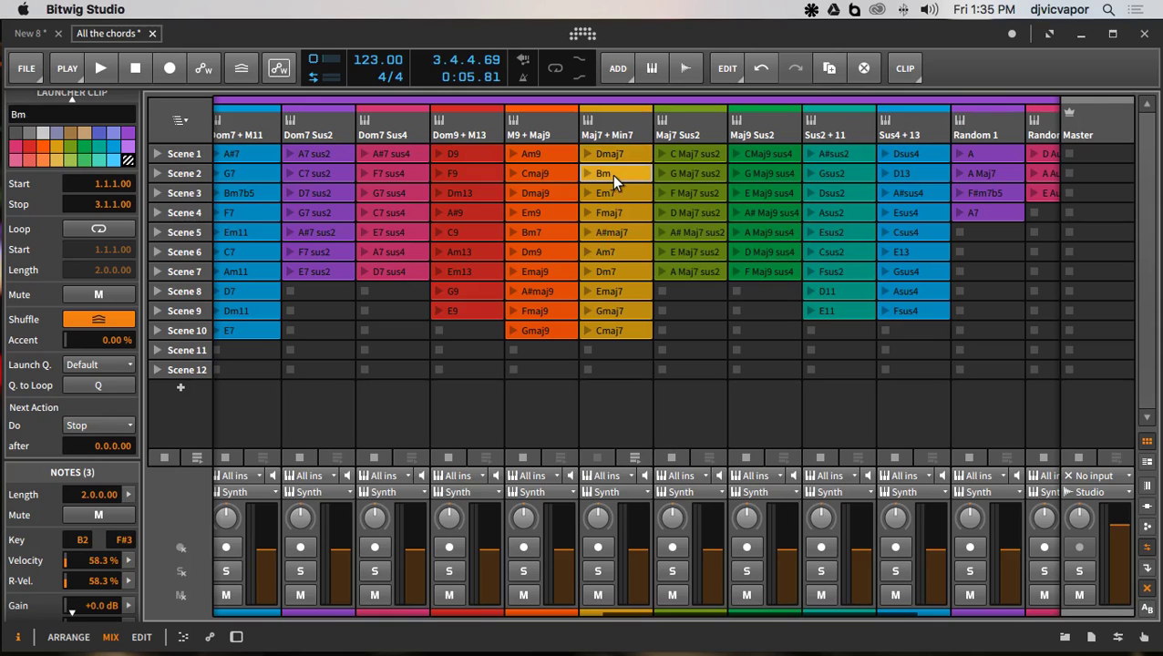
left_click(114, 425)
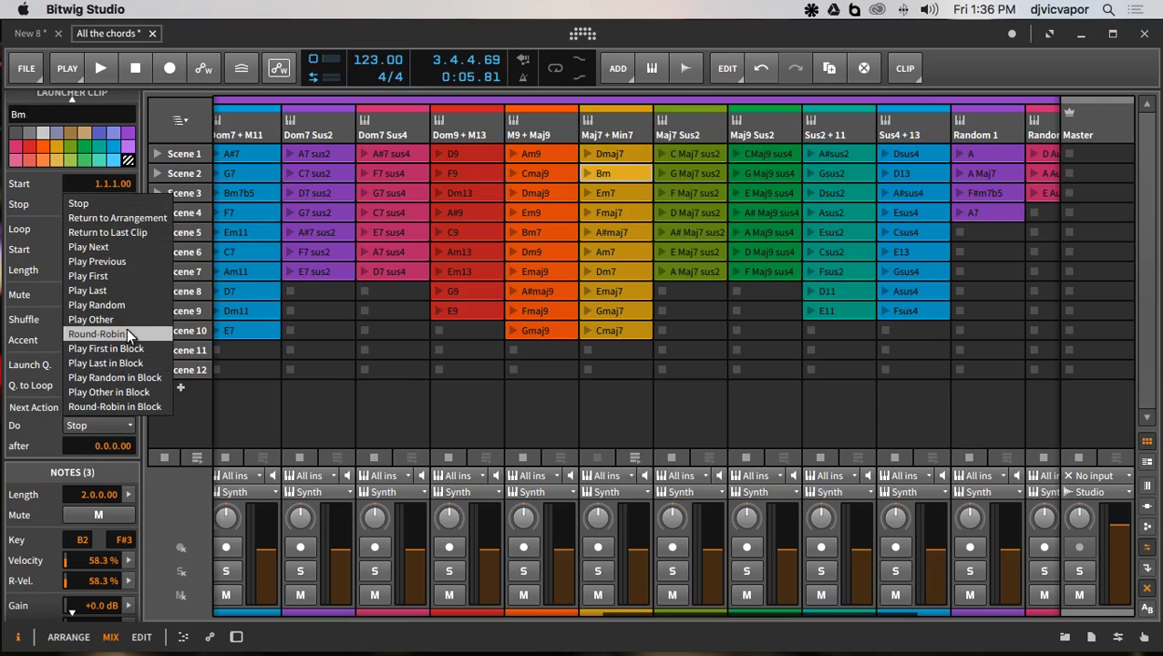
left_click(133, 302)
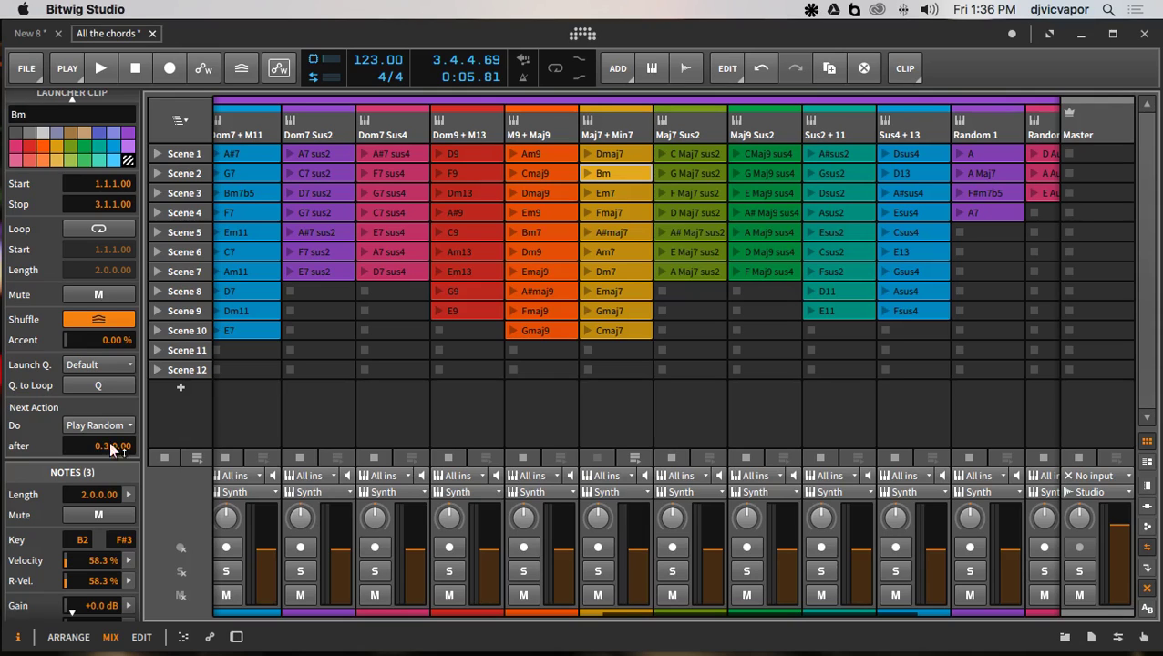
- Set the next action of the Em7 clip on the Maj7 + Min7 track to Play Other after 1.0.0.00
left_click(625, 193)
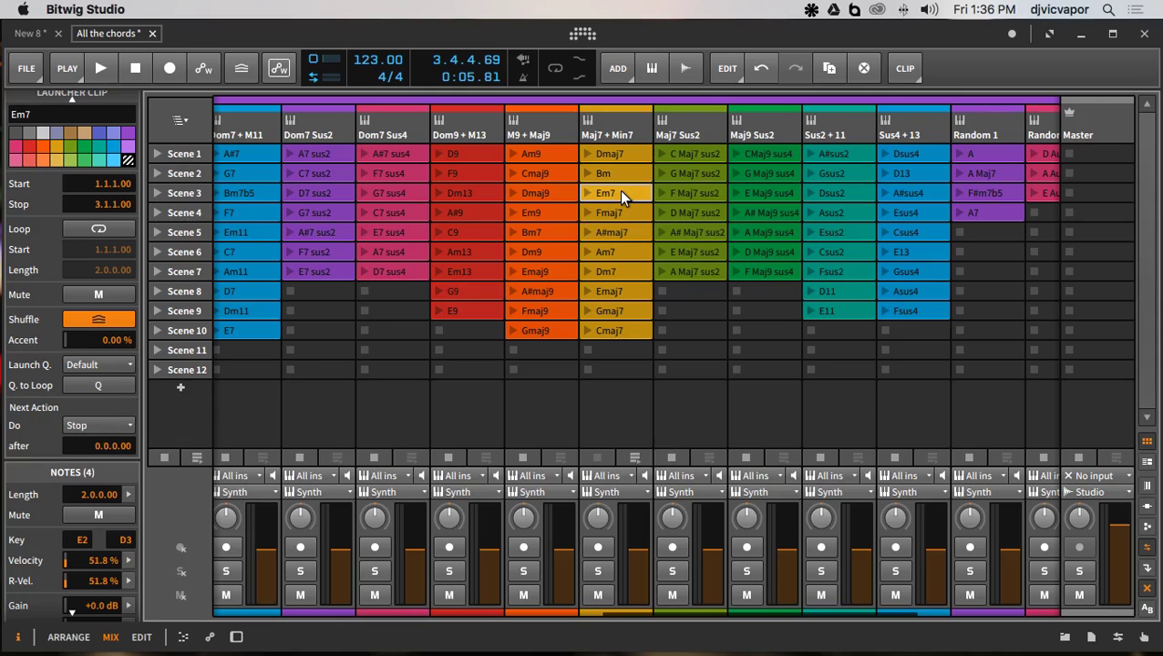
left_click(93, 426)
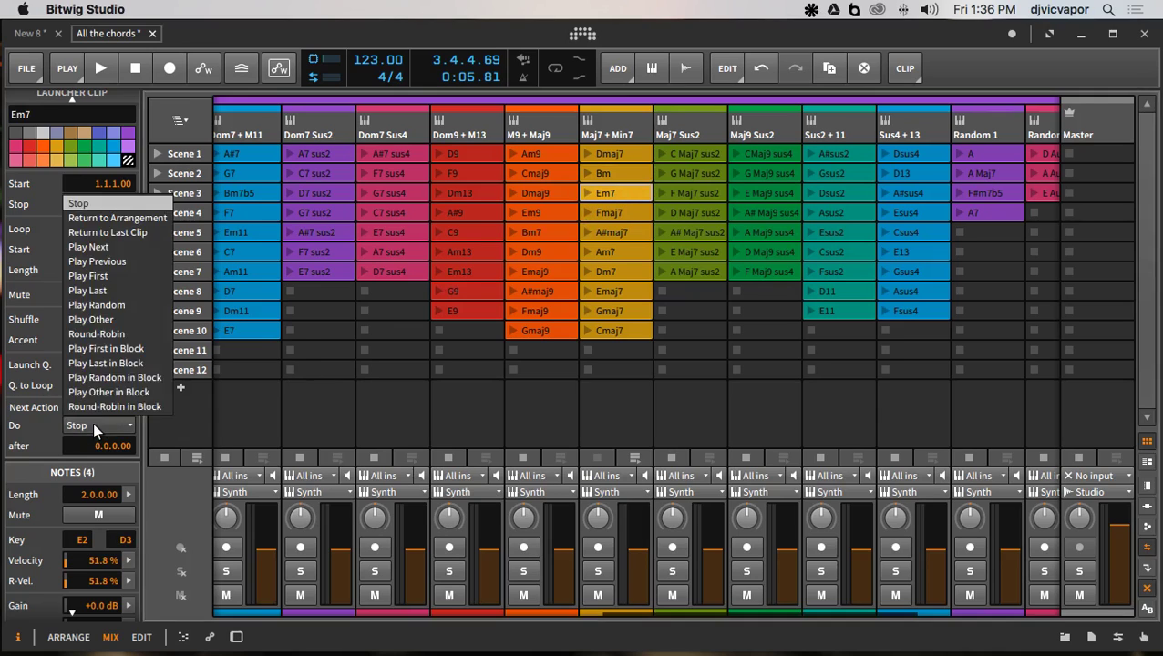
left_click(122, 319)
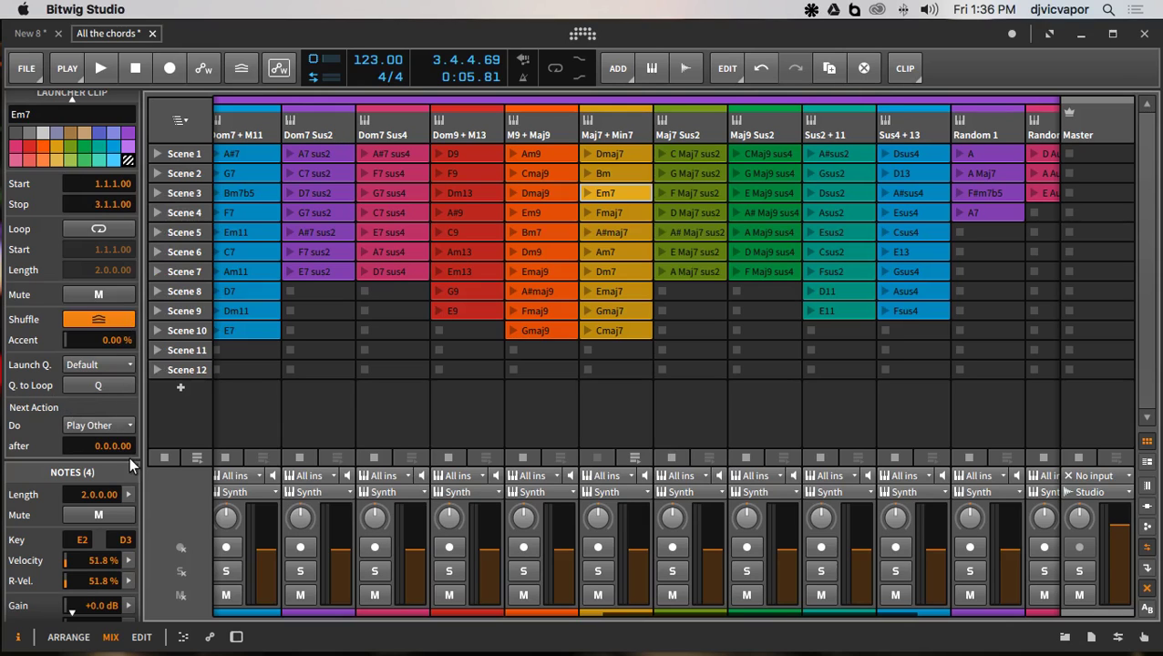
left_click_drag(101, 446, 100, 430)
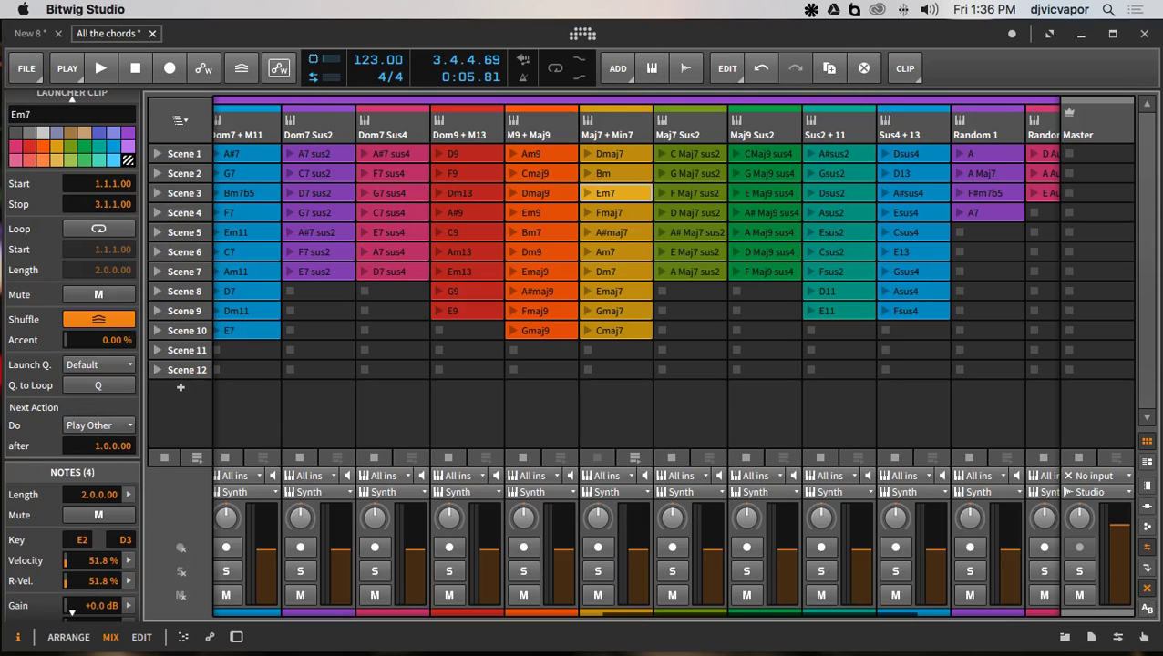
- Set the next action of the Fmaj7 clip on the Maj7 + Min7 track to Play Random after 1.0.0.00
left_click(602, 212)
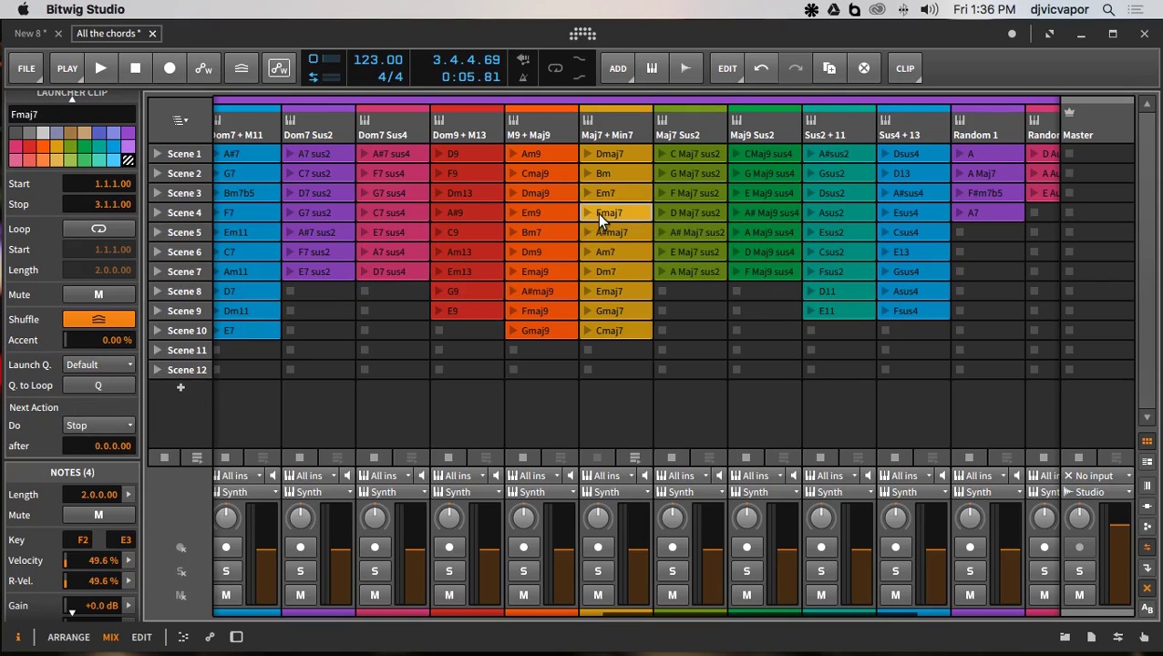
left_click(119, 418)
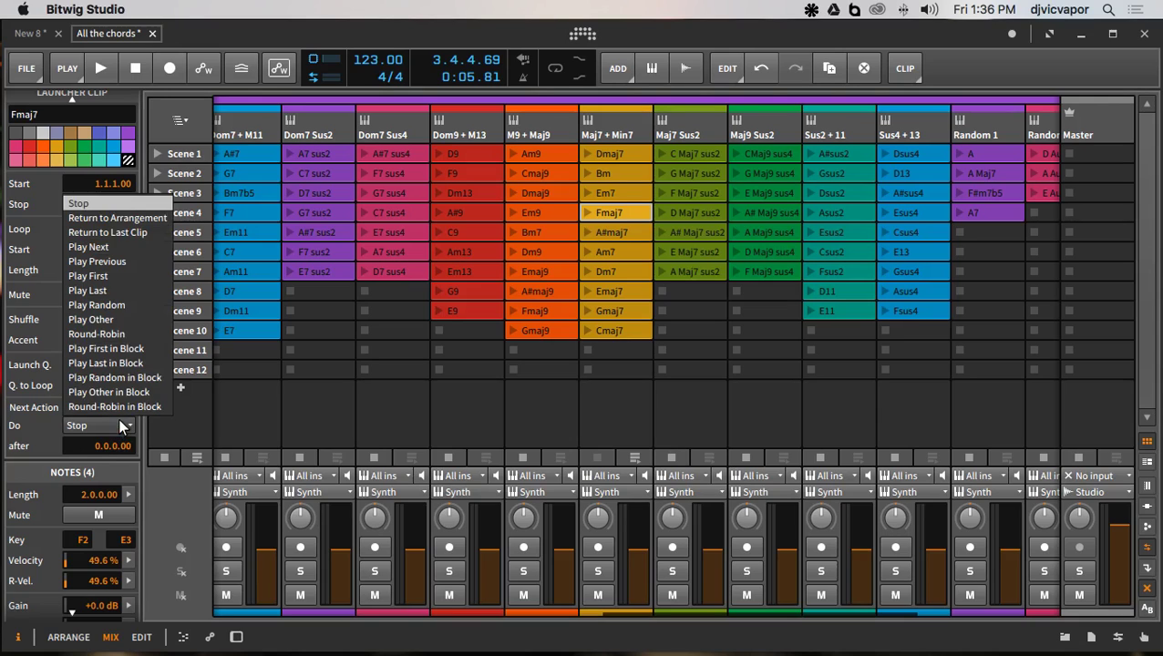
left_click(143, 304)
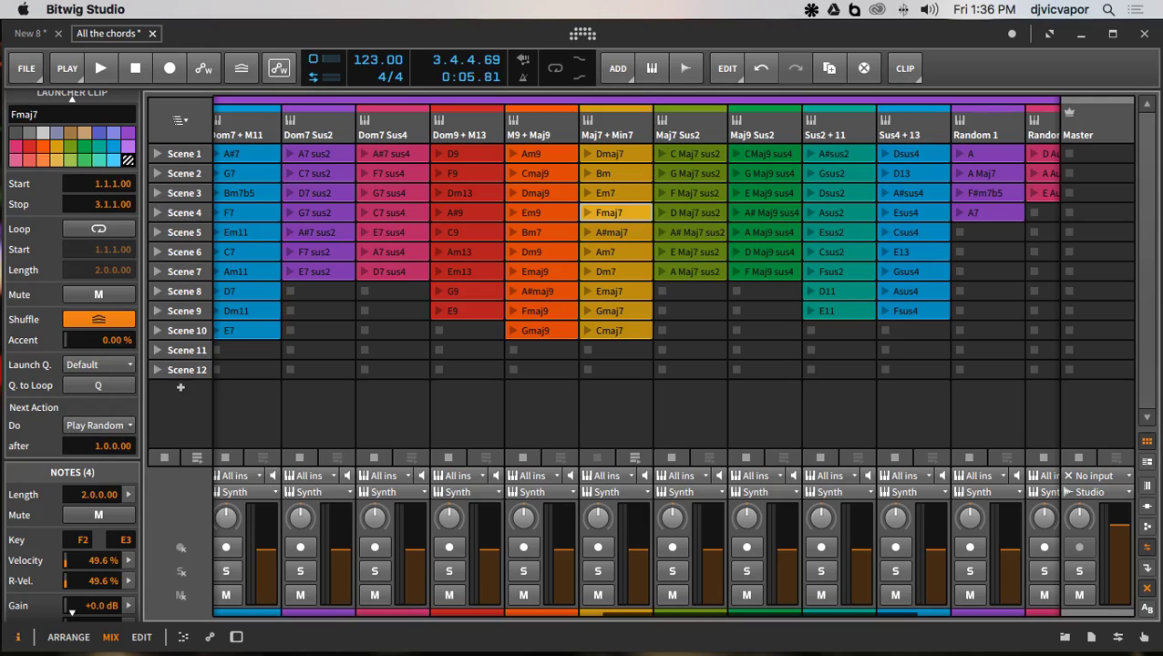
- Set the next action of the A#maj7 clip on the Maj7 + Min7 track to Play Other after 0.2.0.00
left_click(599, 232)
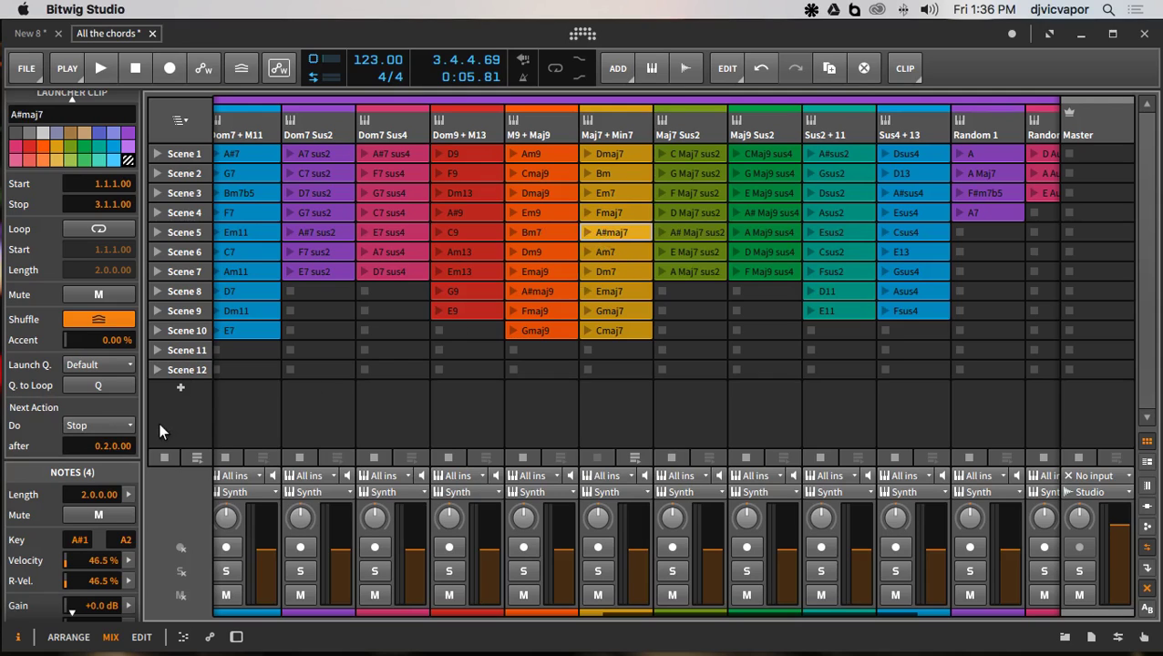
left_click(94, 426)
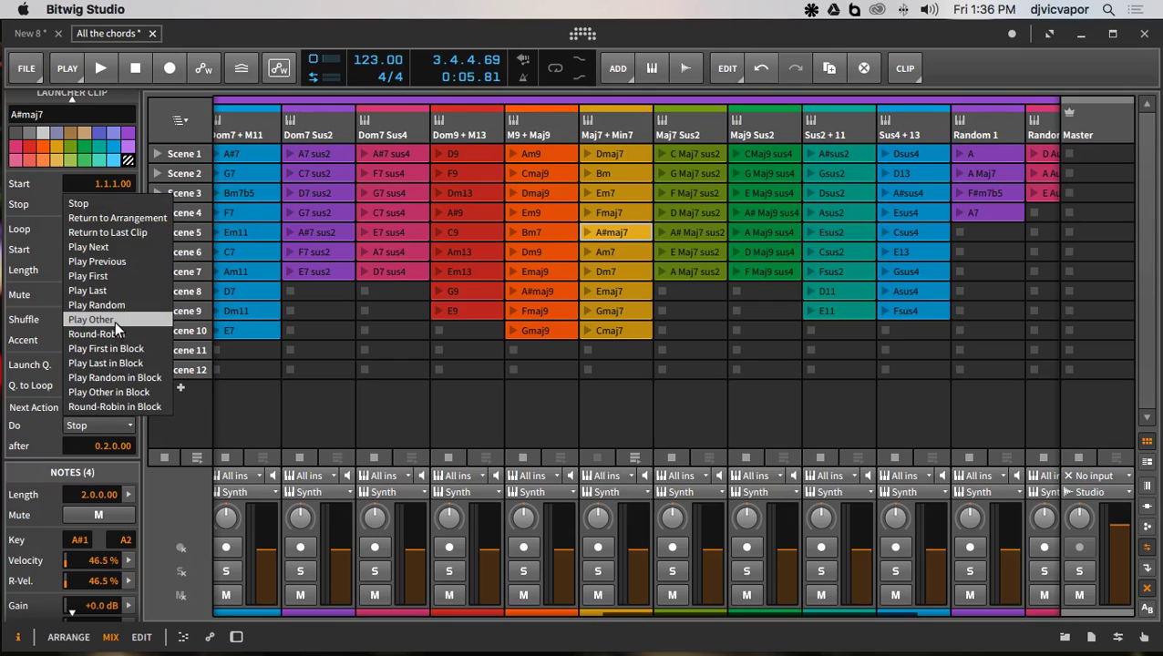
left_click(114, 320)
- Set the next action of the Am7 clip on the Maj7 + Min7 track to Play Next after 0.2.0.00
left_click(605, 252)
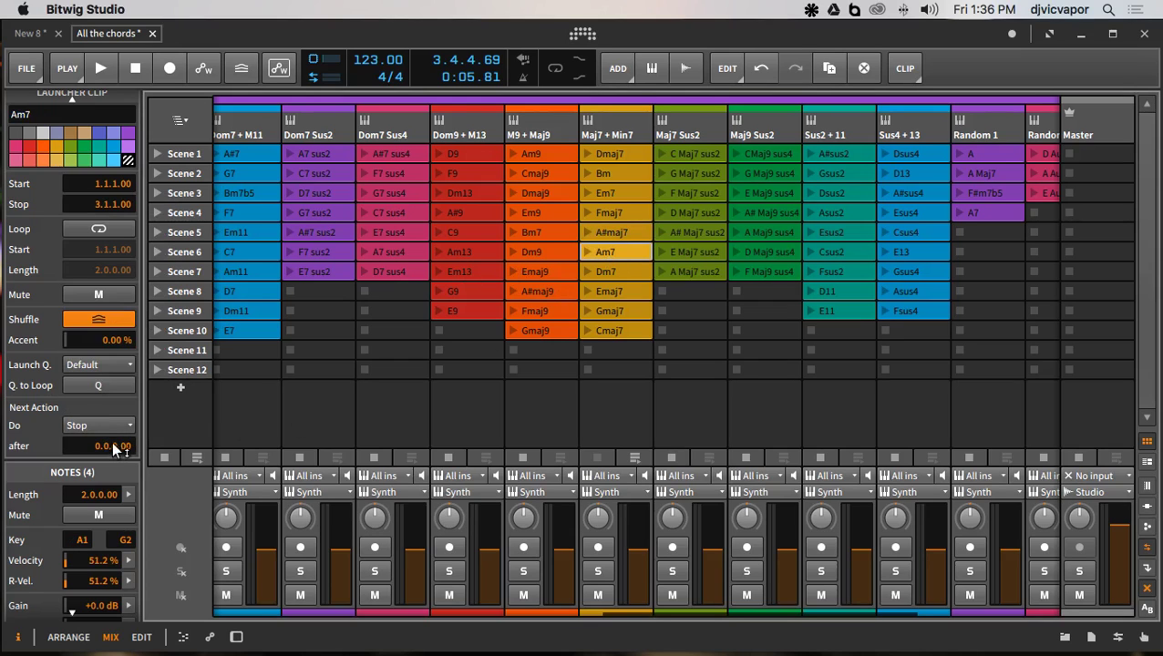
left_click_drag(109, 442, 109, 433)
left_click(112, 425)
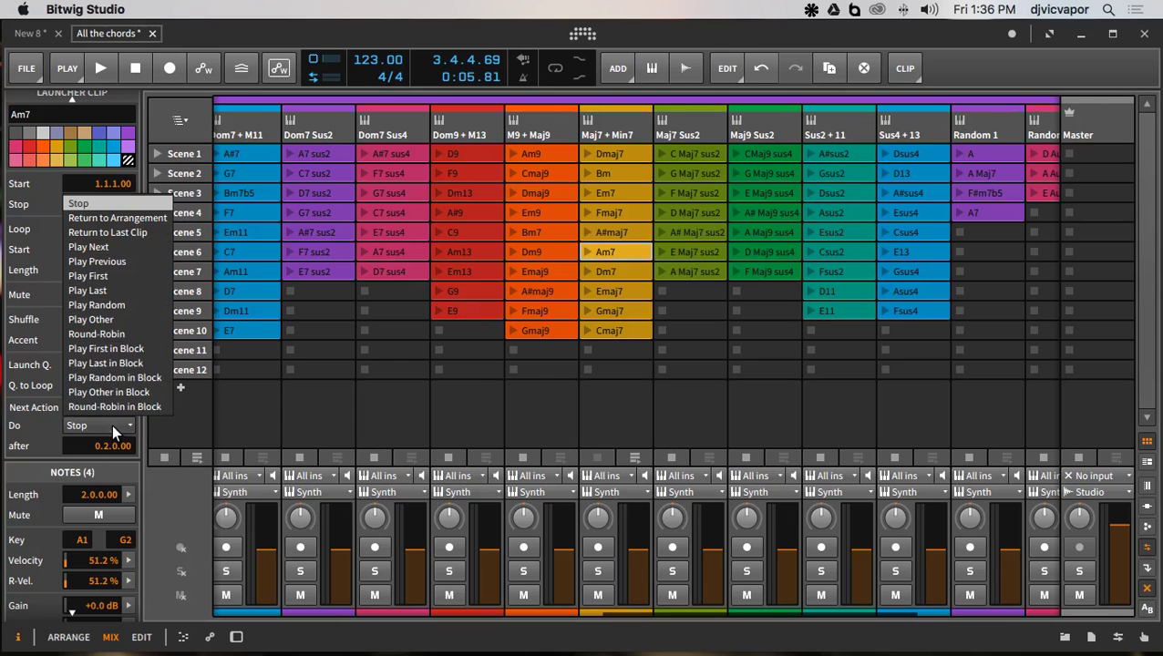
left_click(125, 247)
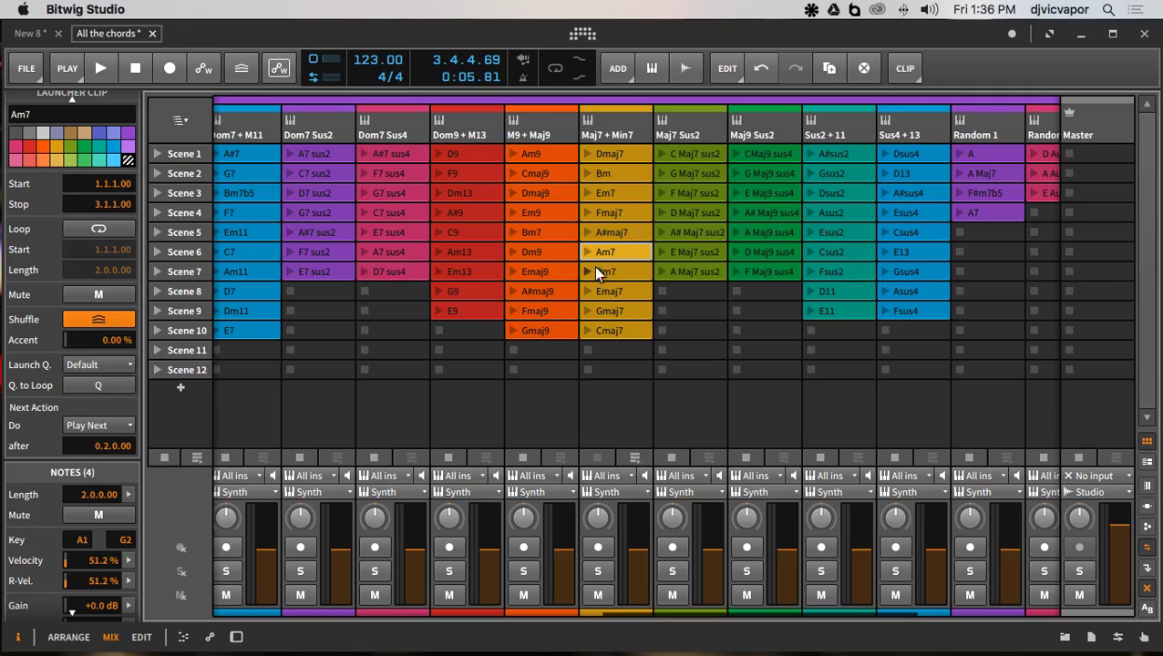
- Set the next action of the Dm7 clip on the Maj7 + Min7 track to Play Other after 1.0.0.00
left_click(622, 269)
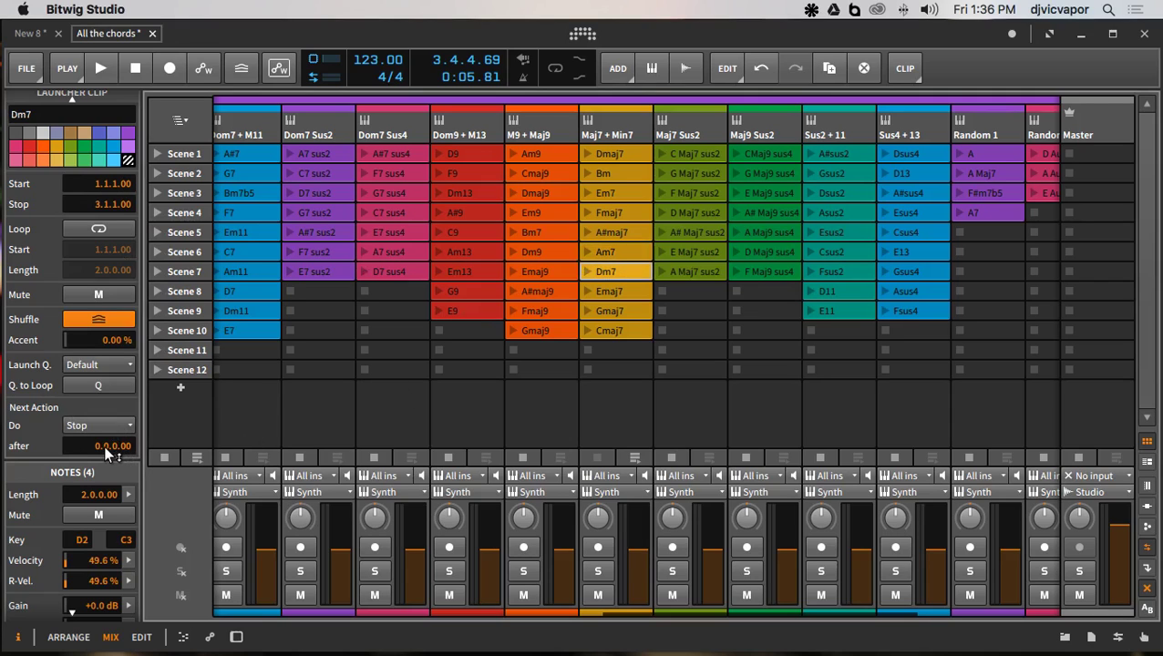
left_click_drag(100, 443, 101, 435)
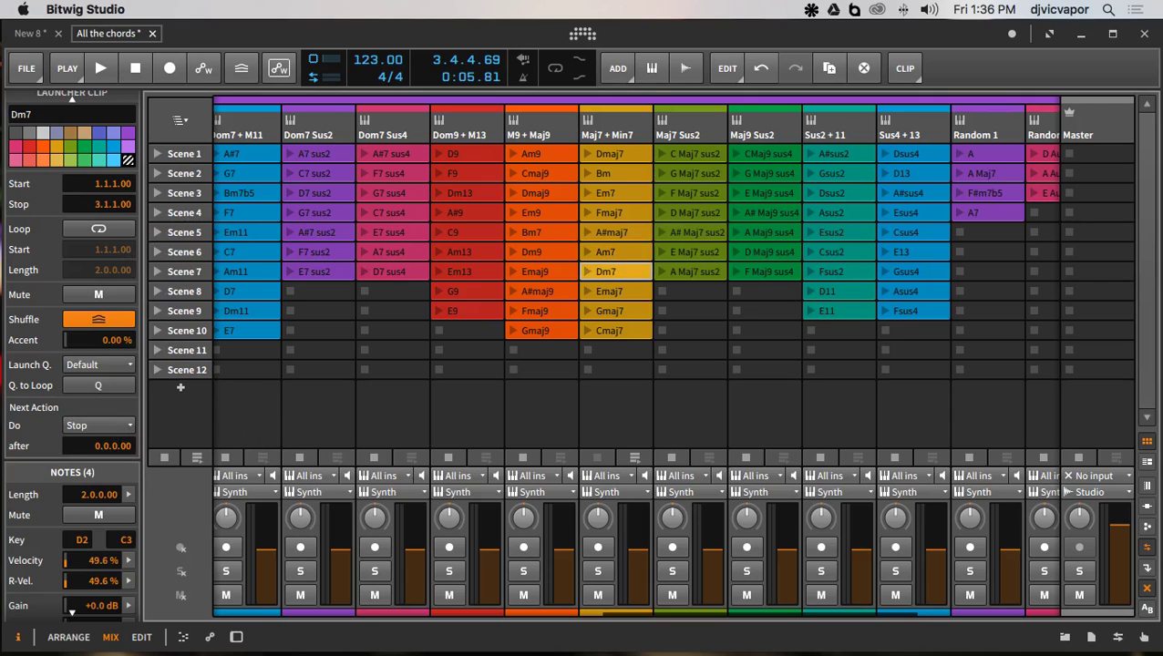
left_click(121, 425)
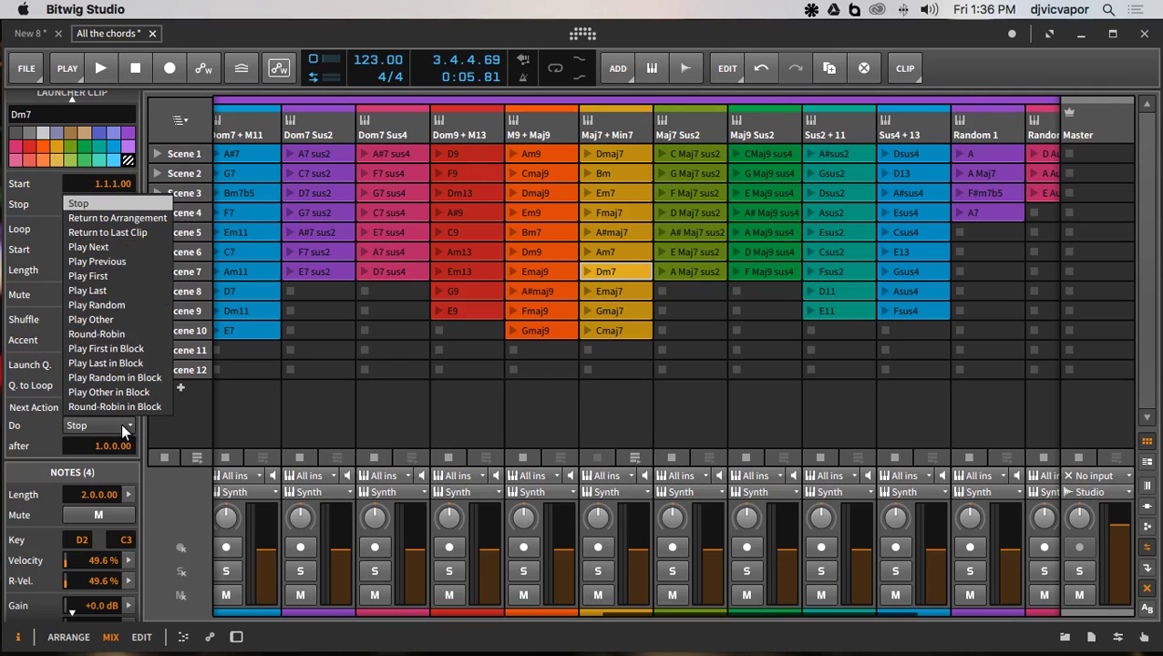
left_click(110, 320)
- Set the next action of the Emaj7 clip on the Maj7 + Min7 track to Play Other after 0.3.0.00
left_click(627, 291)
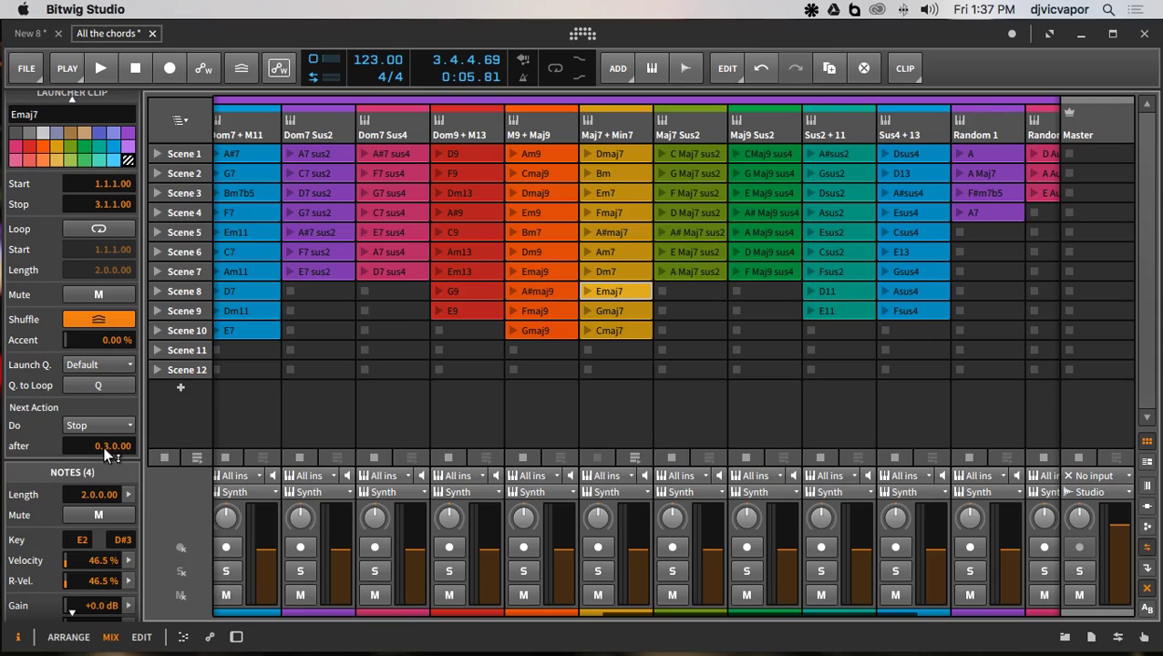
left_click(104, 431)
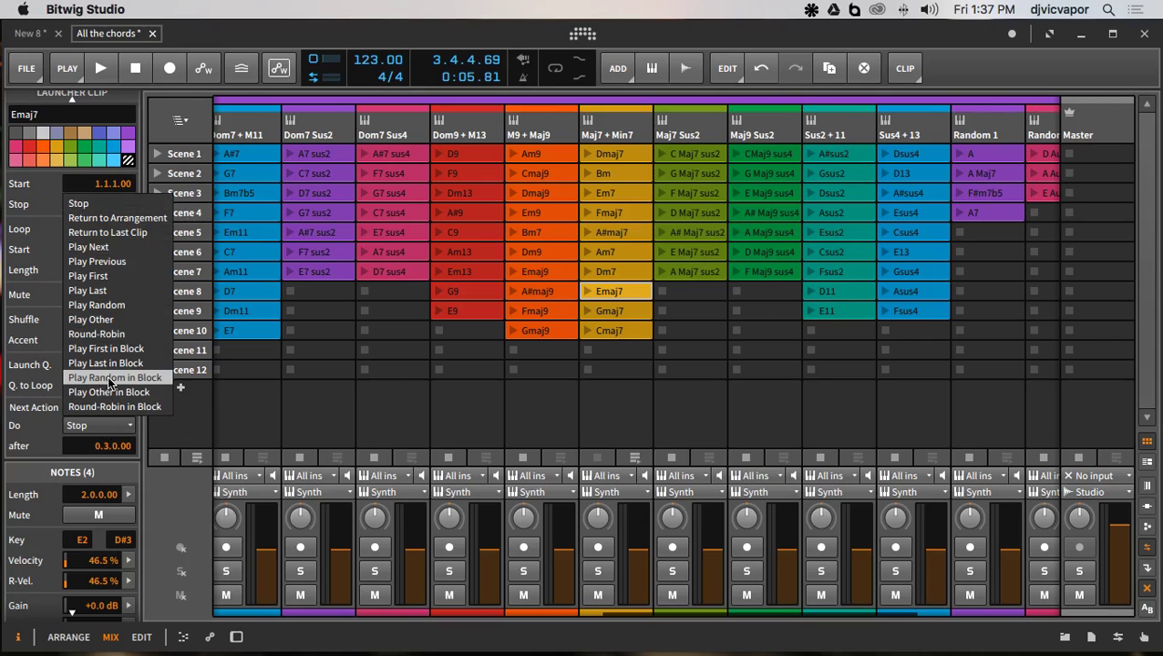
left_click(91, 320)
- Set the next action of the Gmaj7 clip on the Maj7 + Min7 track to Play Other after 0.0.3.00
left_click(617, 310)
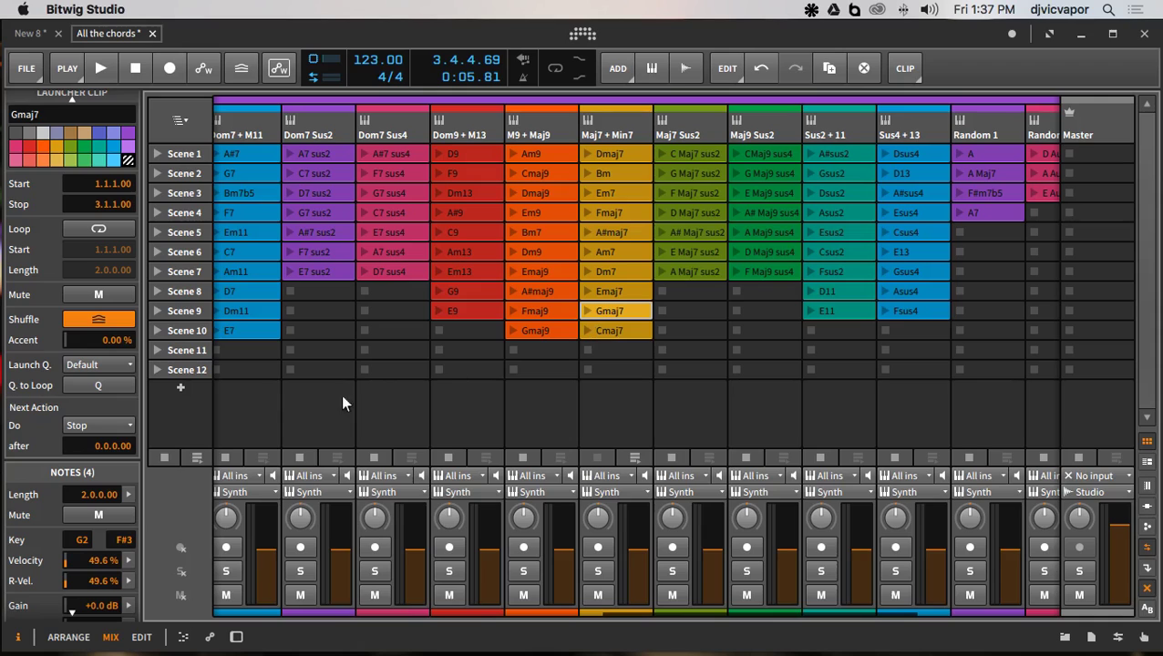
left_click(112, 425)
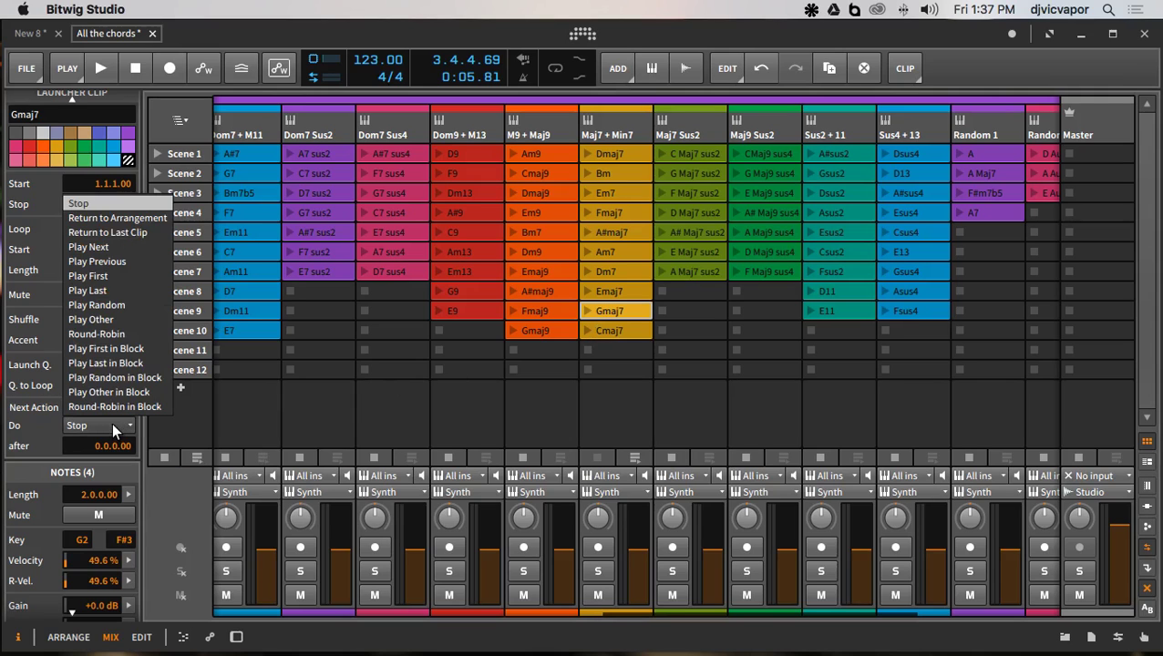
left_click(120, 318)
left_click_drag(112, 445, 112, 456)
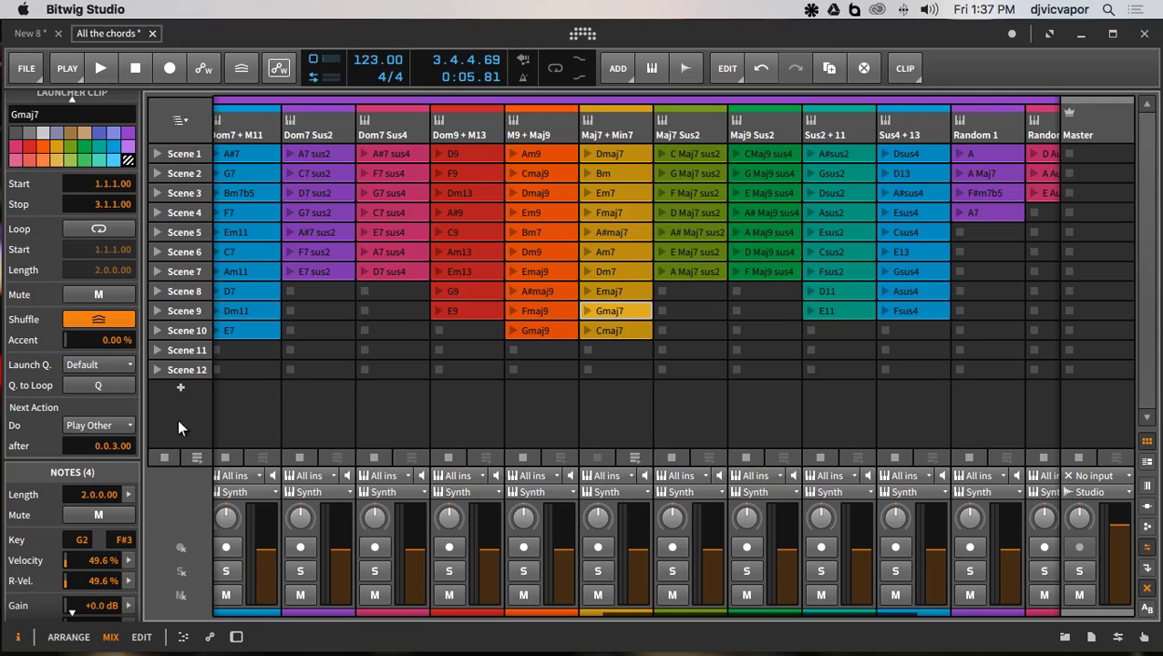
- Set the next action of the Cmaj7 clip on the Maj7 + Min7 track to Play Random after 1.0.0.00
left_click(616, 332)
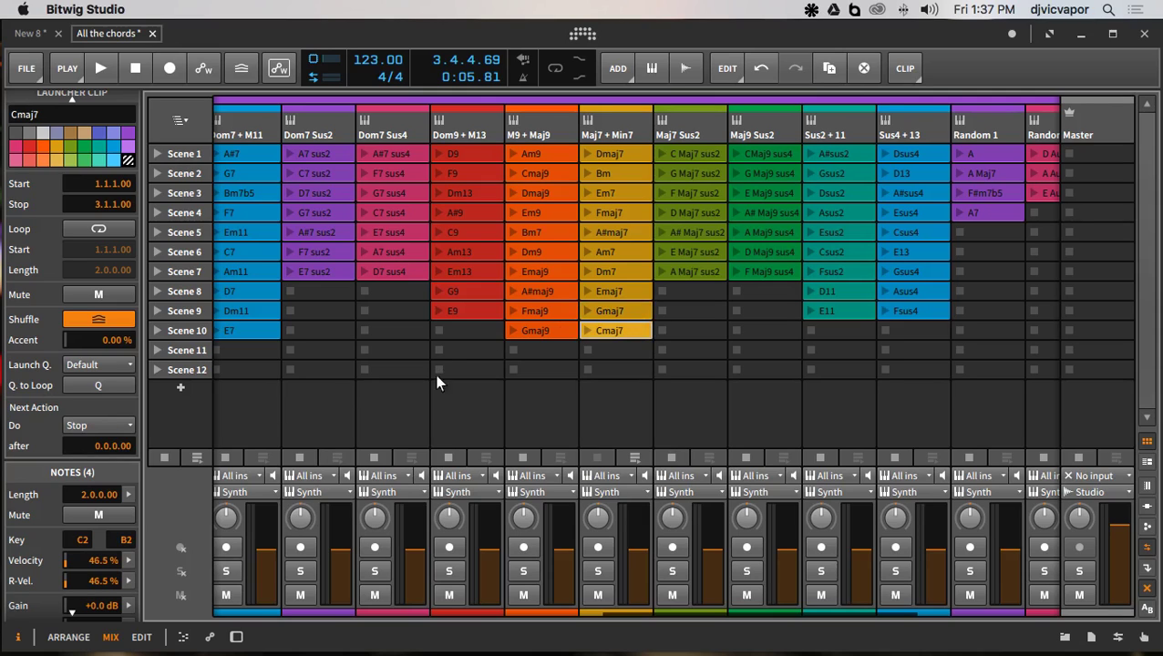
left_click(98, 426)
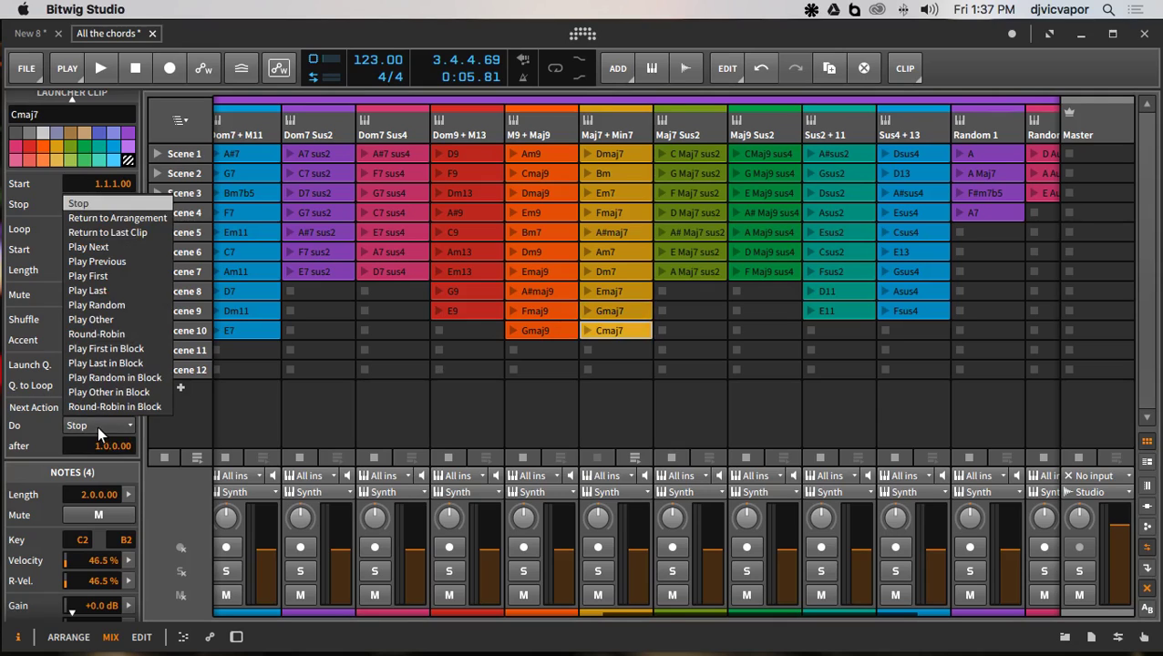
left_click(112, 306)
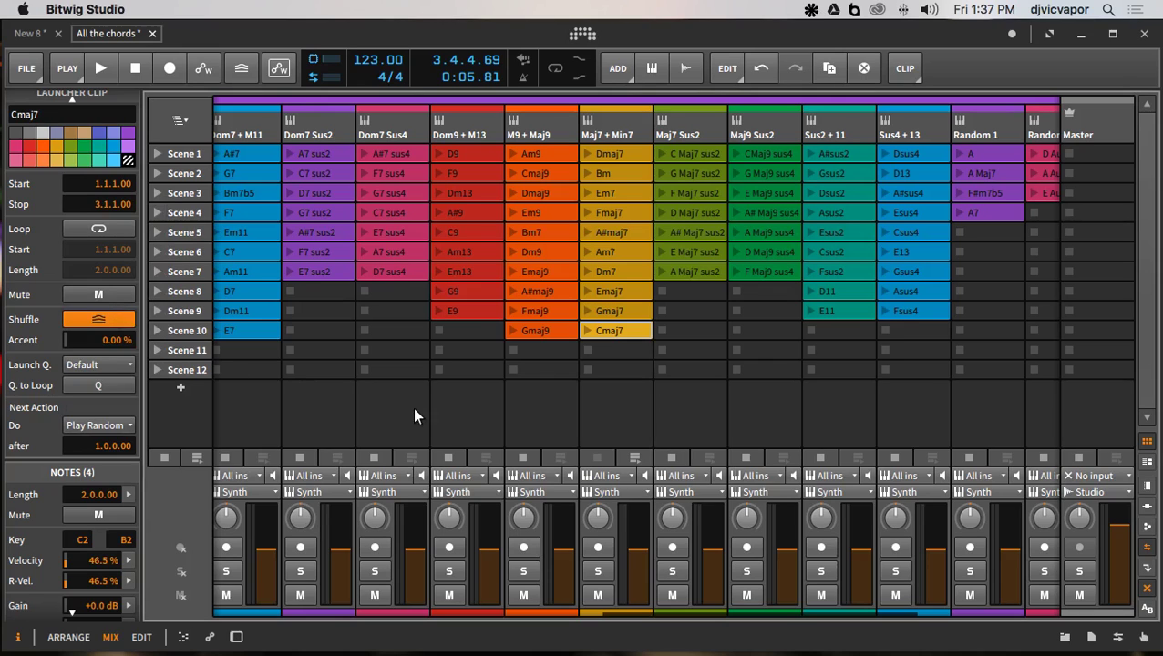
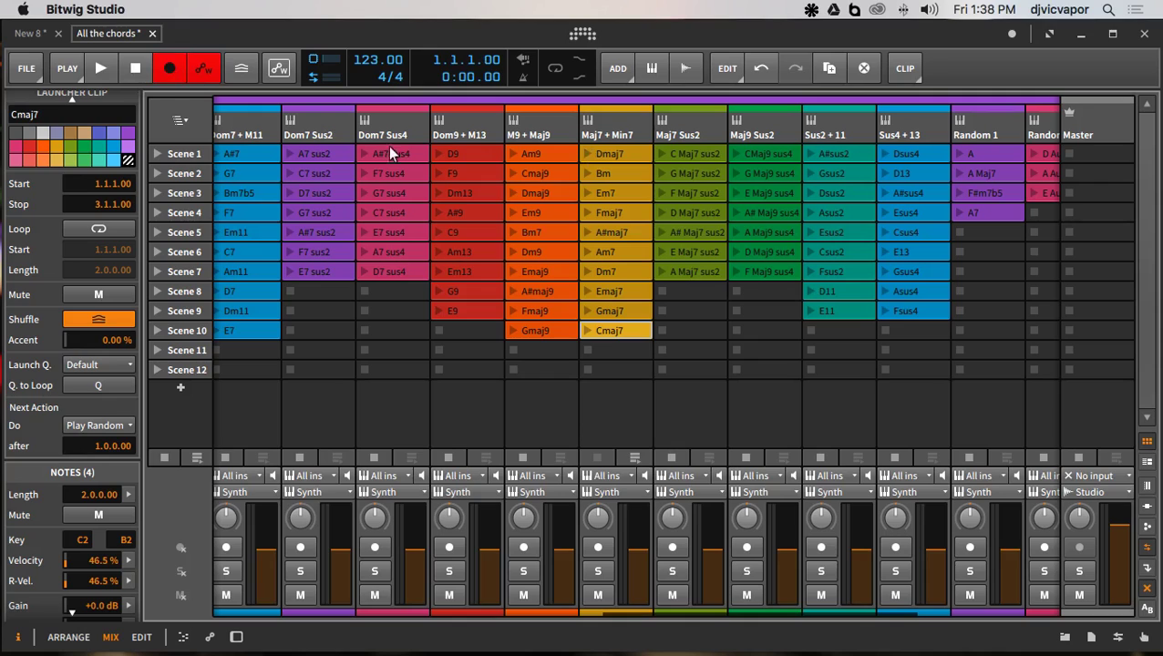
- Record about 12 bars of the automatic progression starting from the Dmaj7 clip, and switch playback over to the recorded arrangement
left_click(586, 154)
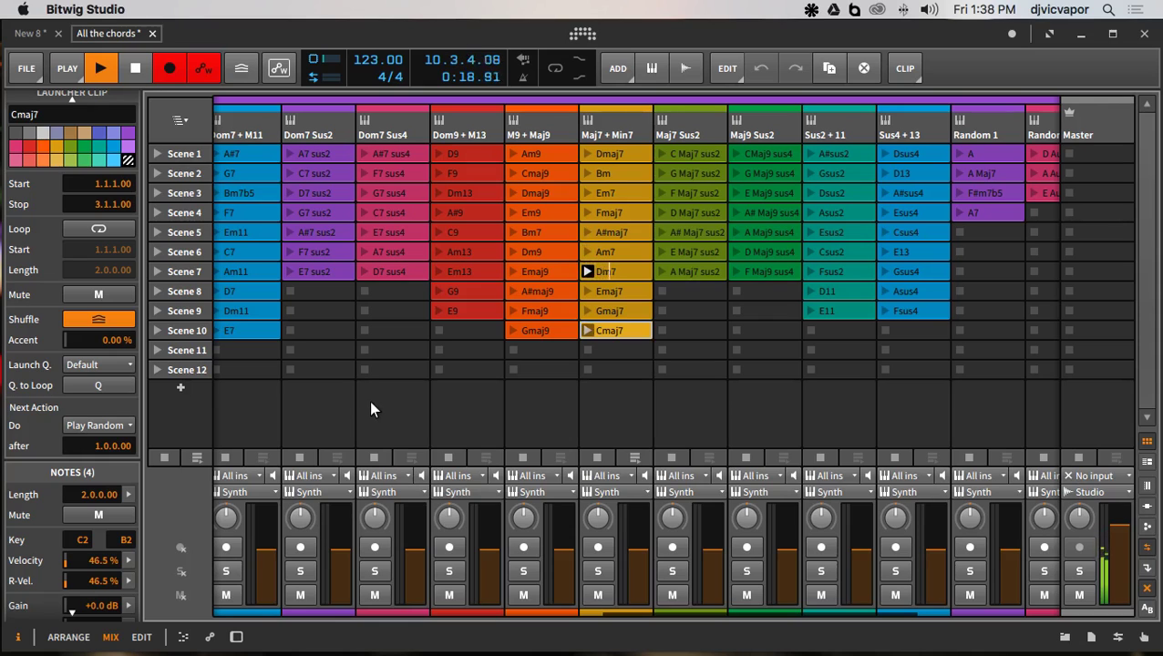
left_click(134, 69)
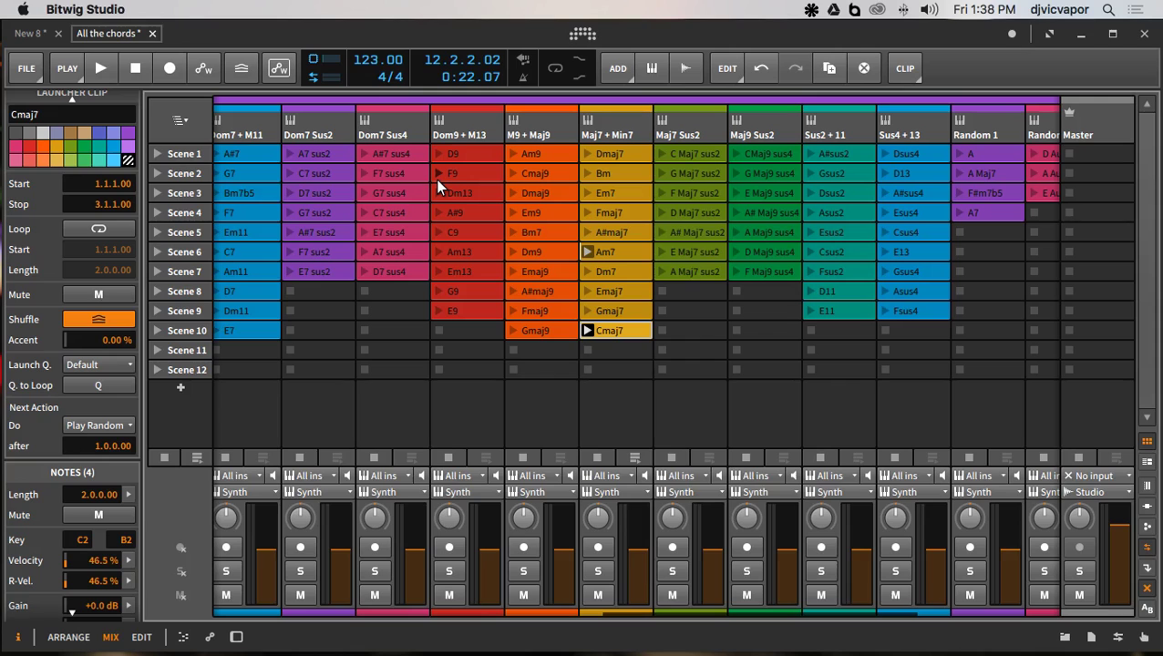
left_click(68, 638)
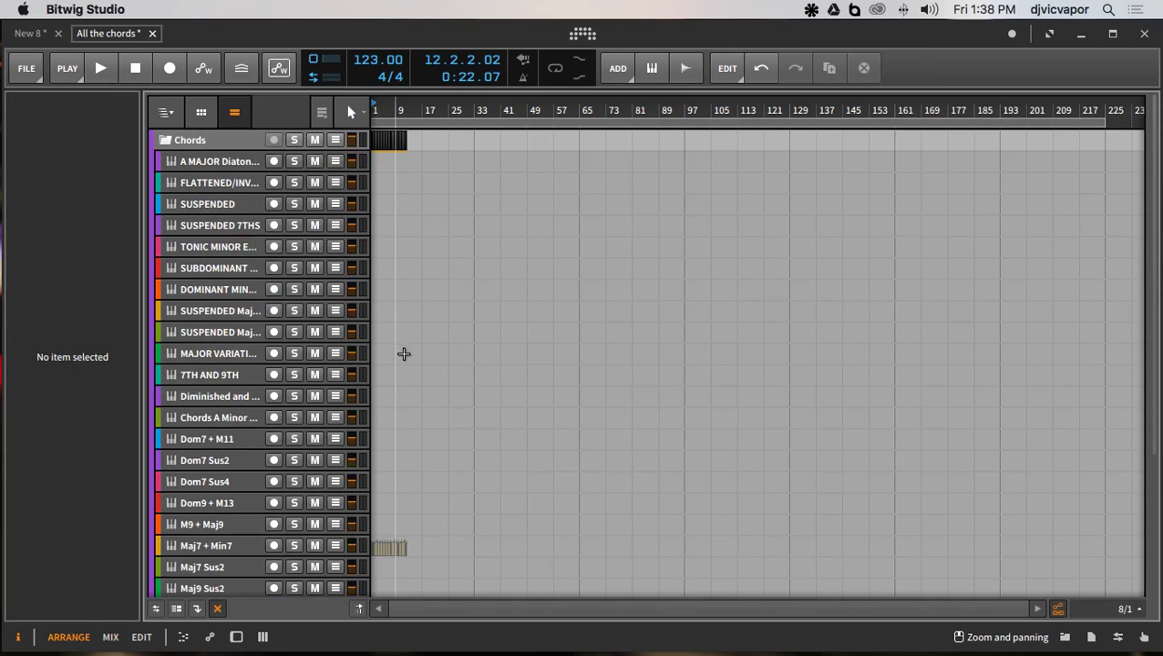
left_click(322, 111)
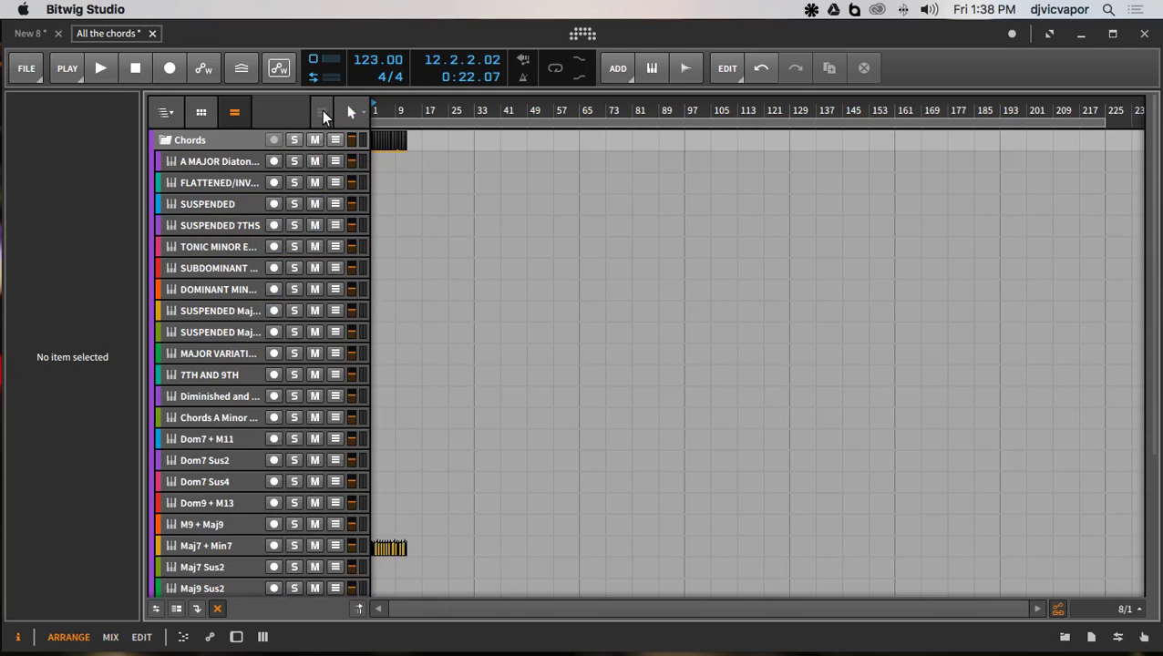
- Hide the inspector and trim the end of the last recorded Cmaj7 clip on the Maj7 + Min7 track to bar 12
scroll(414, 369, "down", 5)
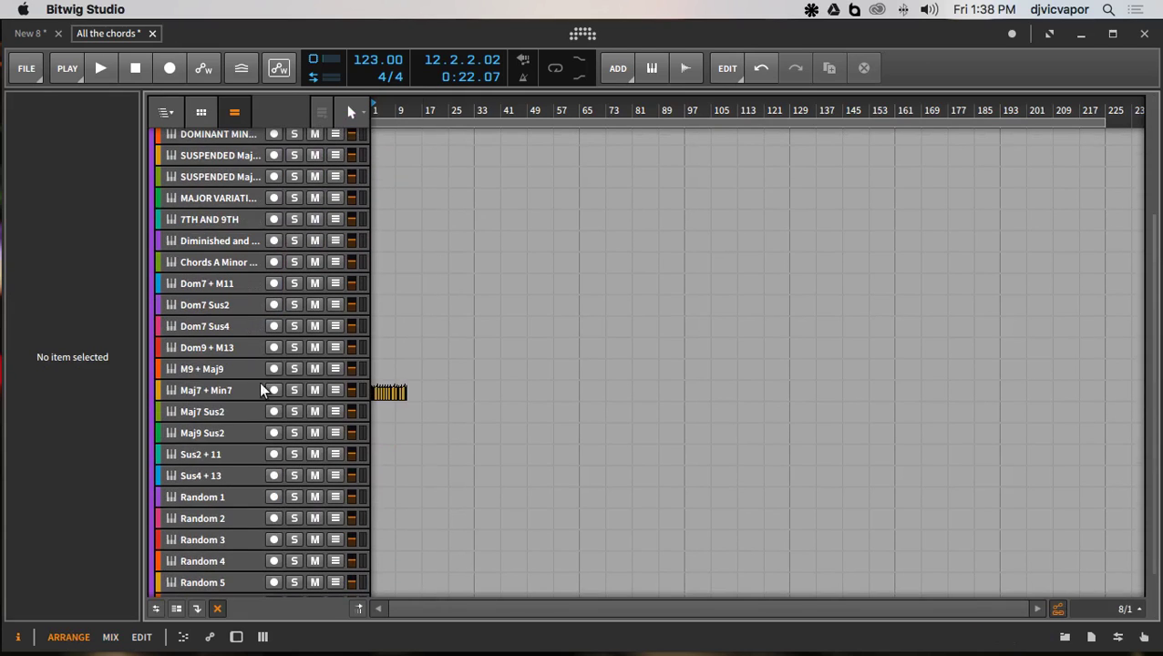
left_click(18, 638)
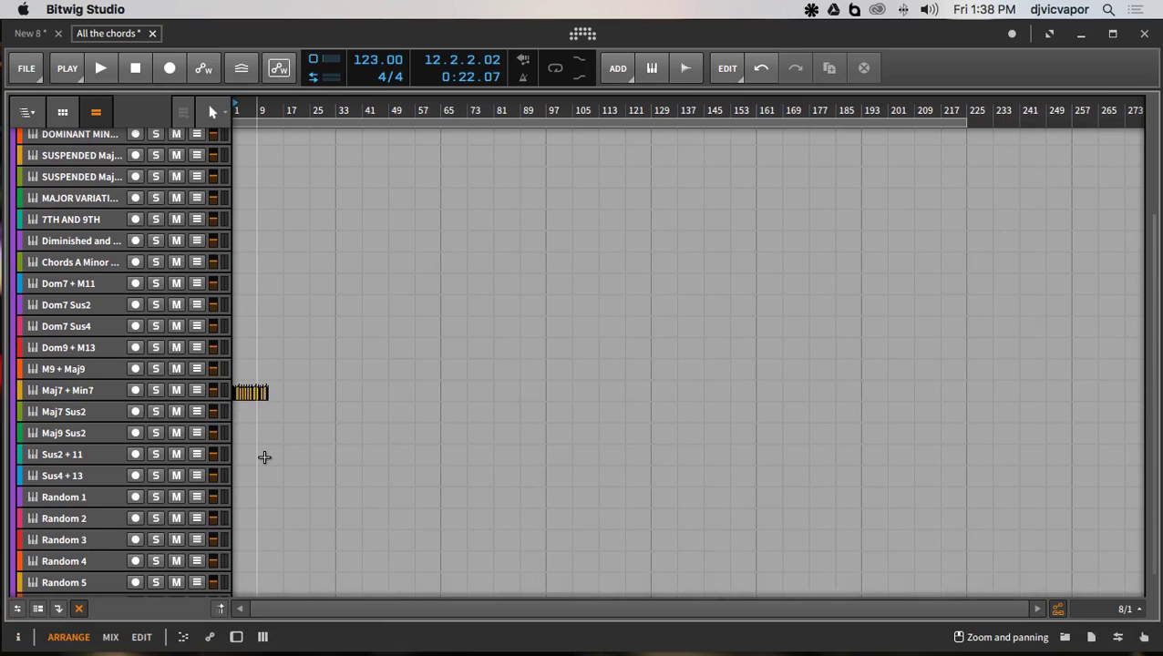
key("plus")
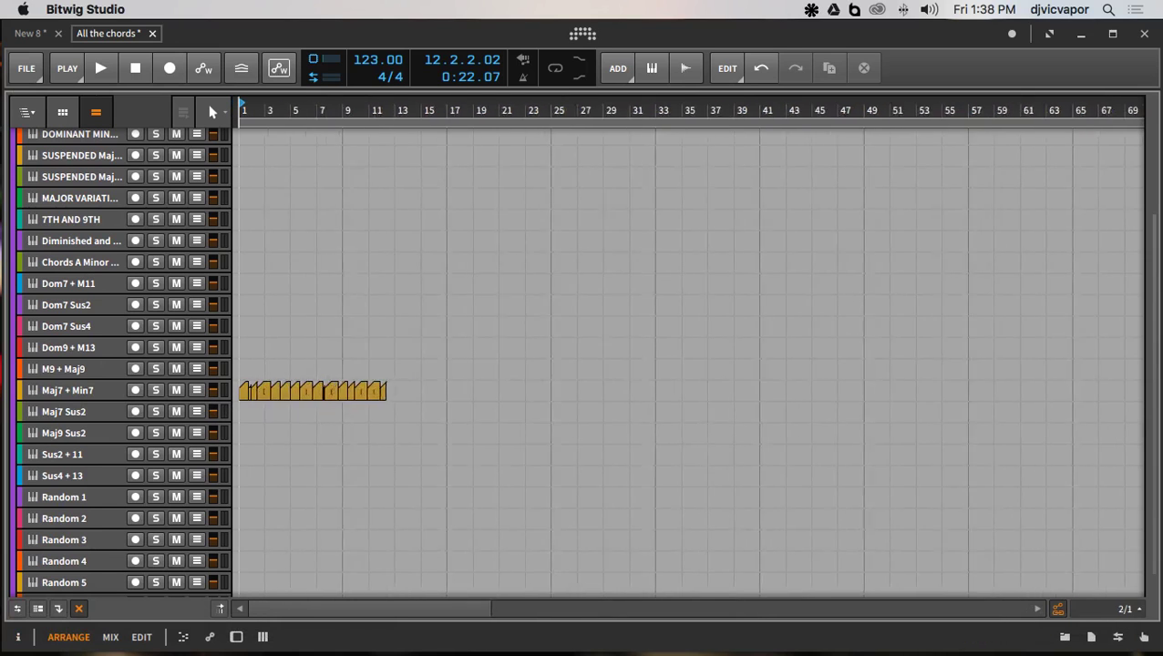
key("plus")
key("plus")
key("plus")
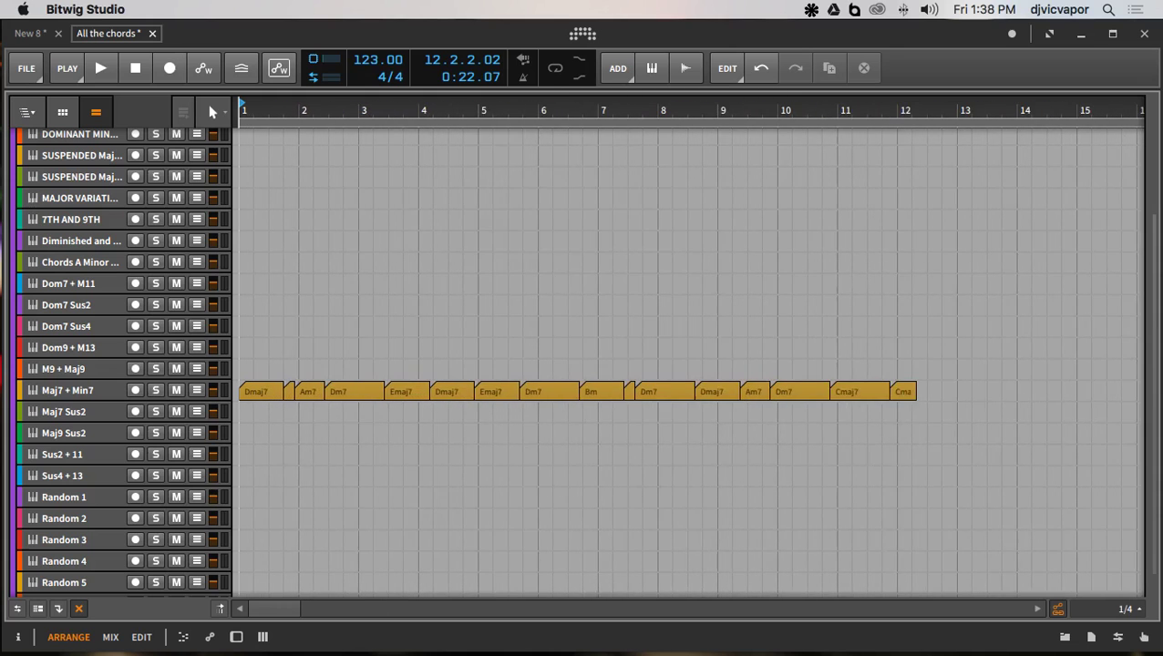
scroll(704, 349, "up", 3)
scroll(703, 349, "down", 2)
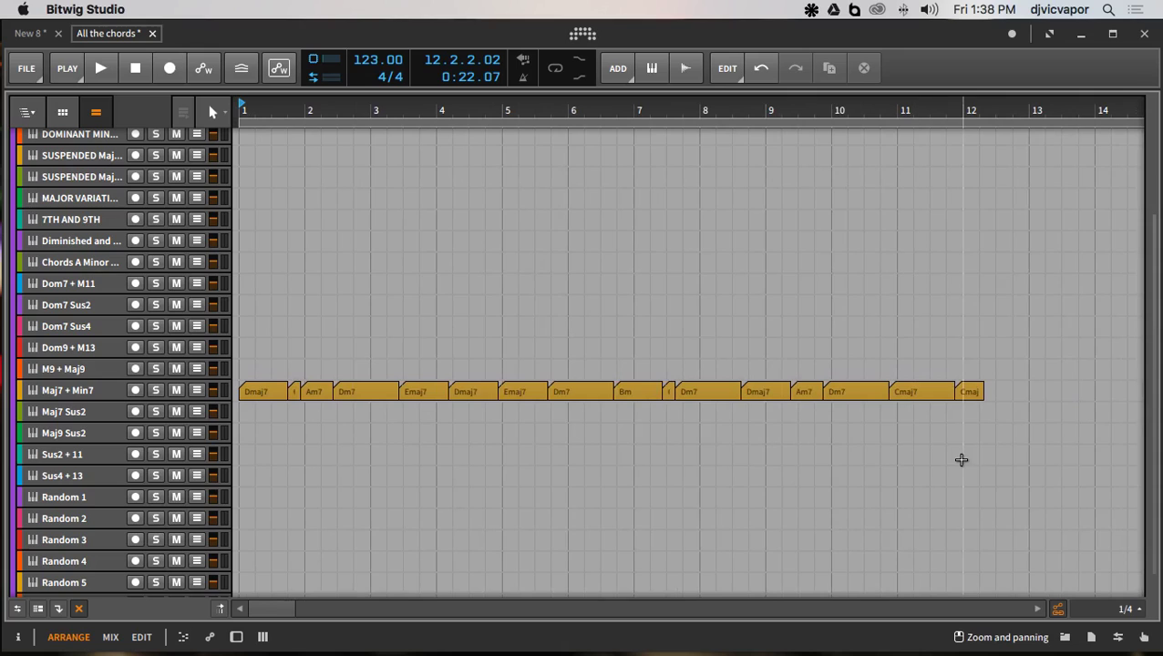
left_click(979, 393)
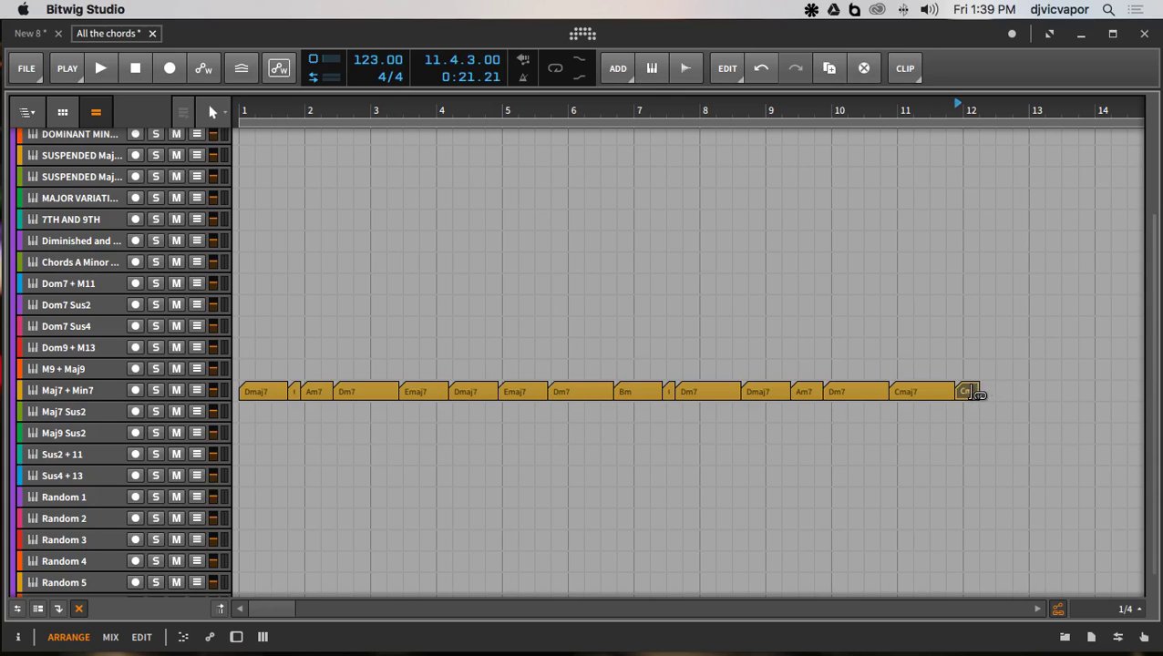
- Consolidate all recorded clips on the Maj7 + Min7 track in the arrangement into a single clip
left_click_drag(966, 391, 253, 401)
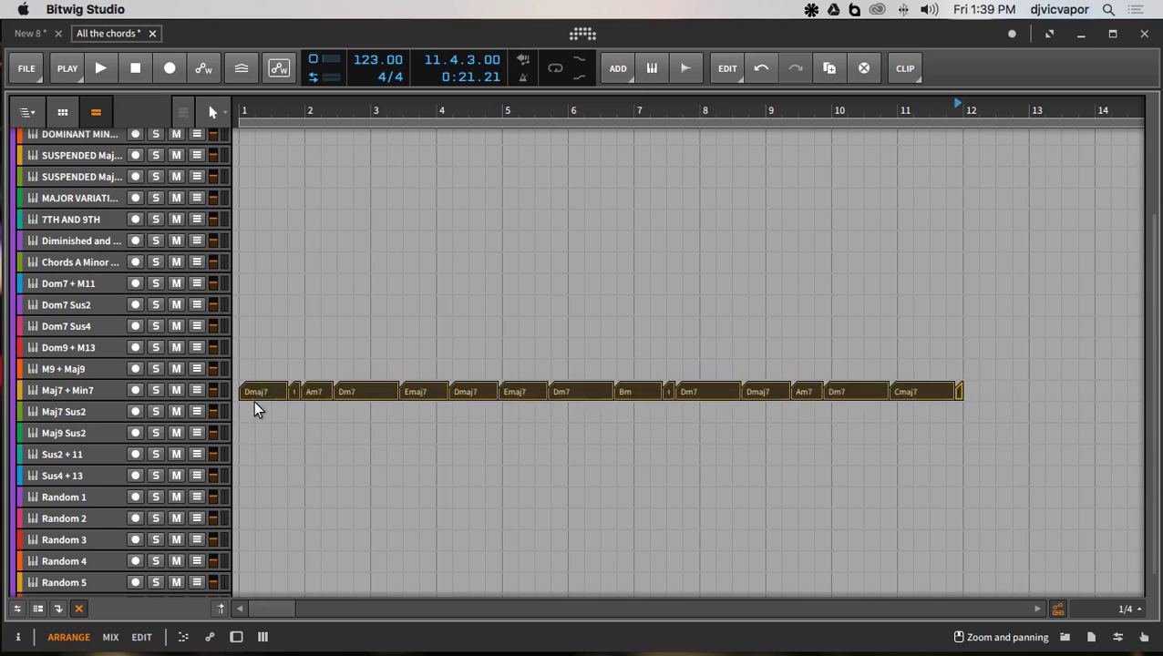
right_click(259, 391)
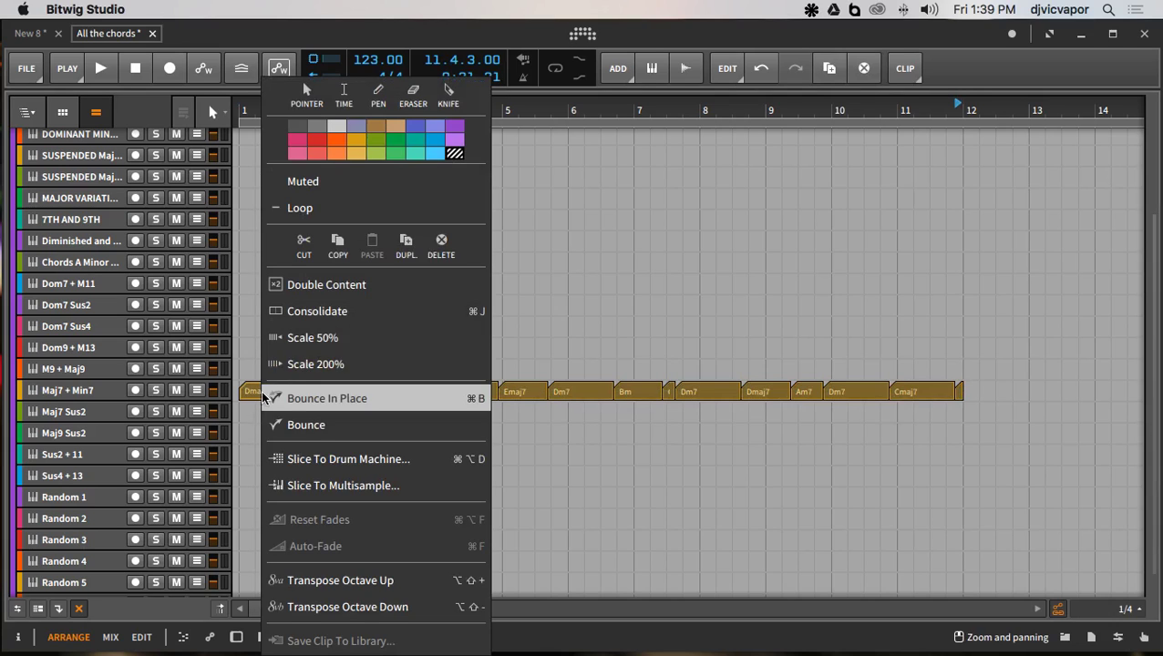
left_click(310, 311)
- Examine the notes of the consolidated Maj7 + Min7 clip in the full-size note editor and return to the arrangement
double_click(332, 390)
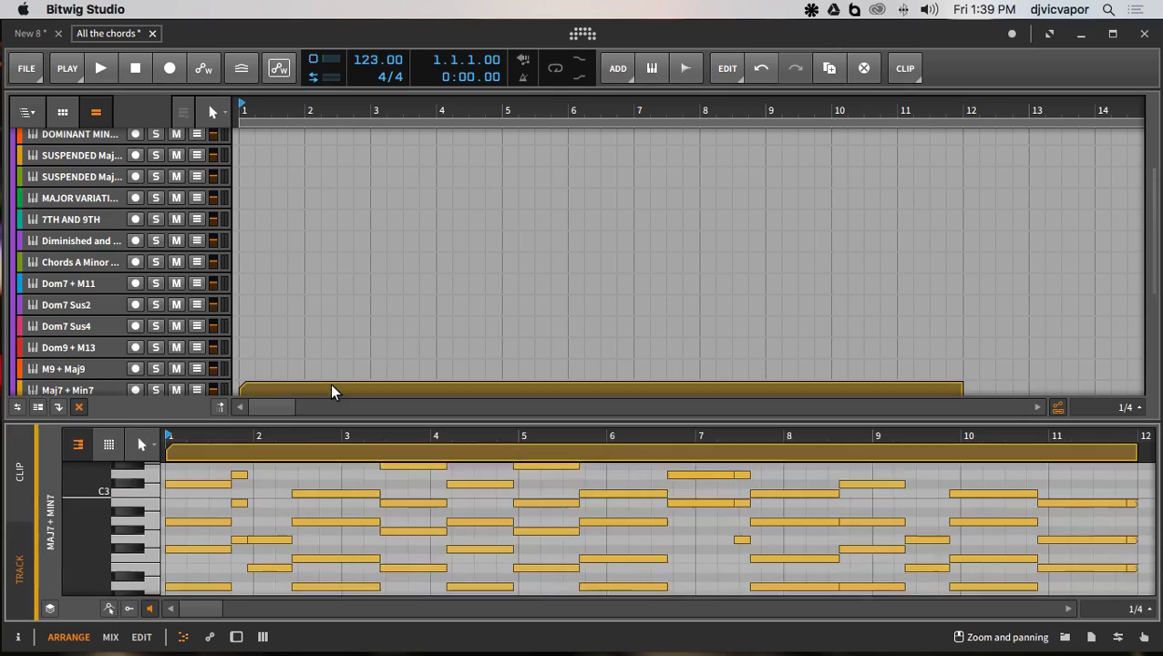
left_click(141, 637)
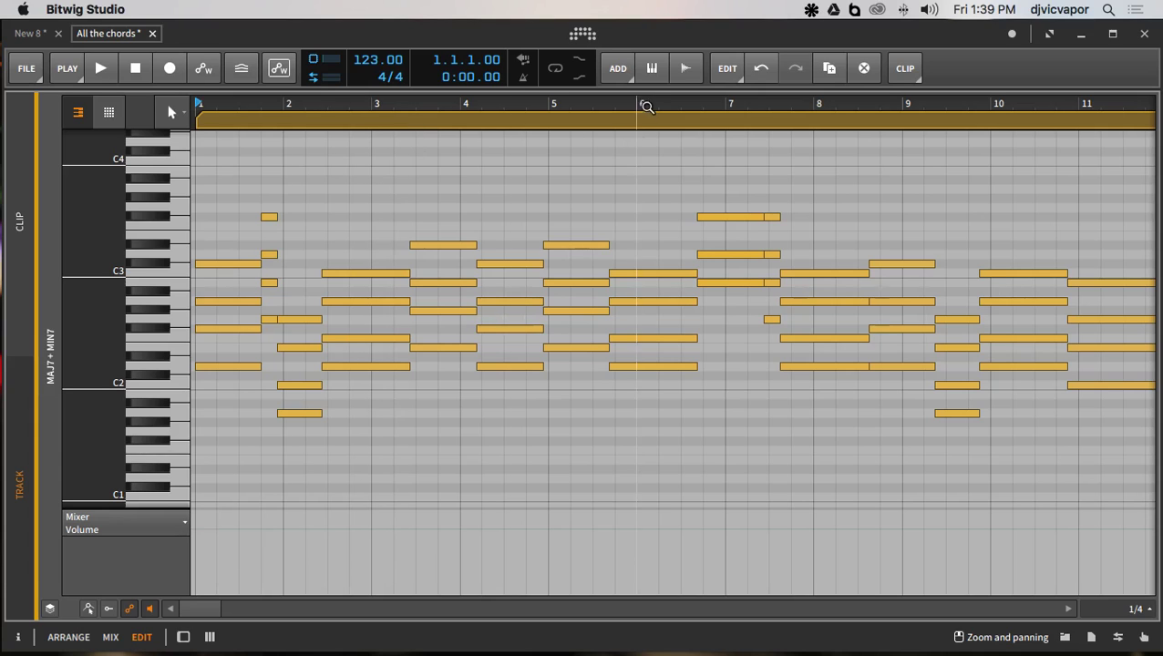
left_click(77, 638)
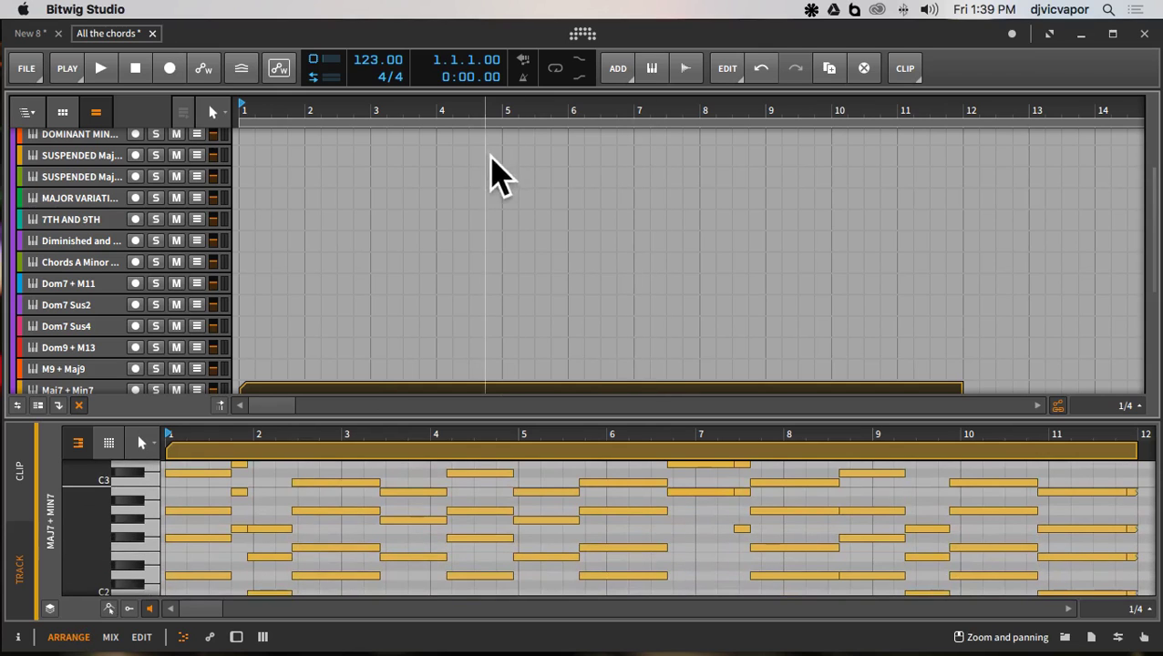
- Shorten the arranger loop region to end at bar 12 with the consolidated clip, and enable looping
left_click_drag(903, 122, 904, 50)
left_click(836, 110)
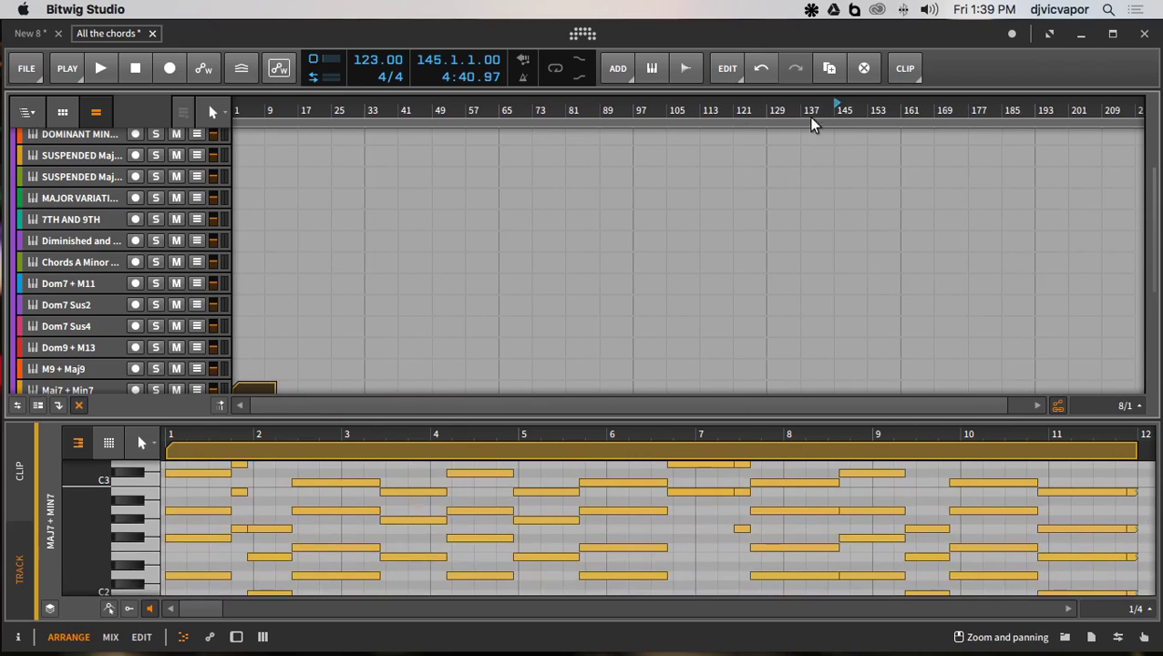
left_click_drag(712, 111, 548, 105)
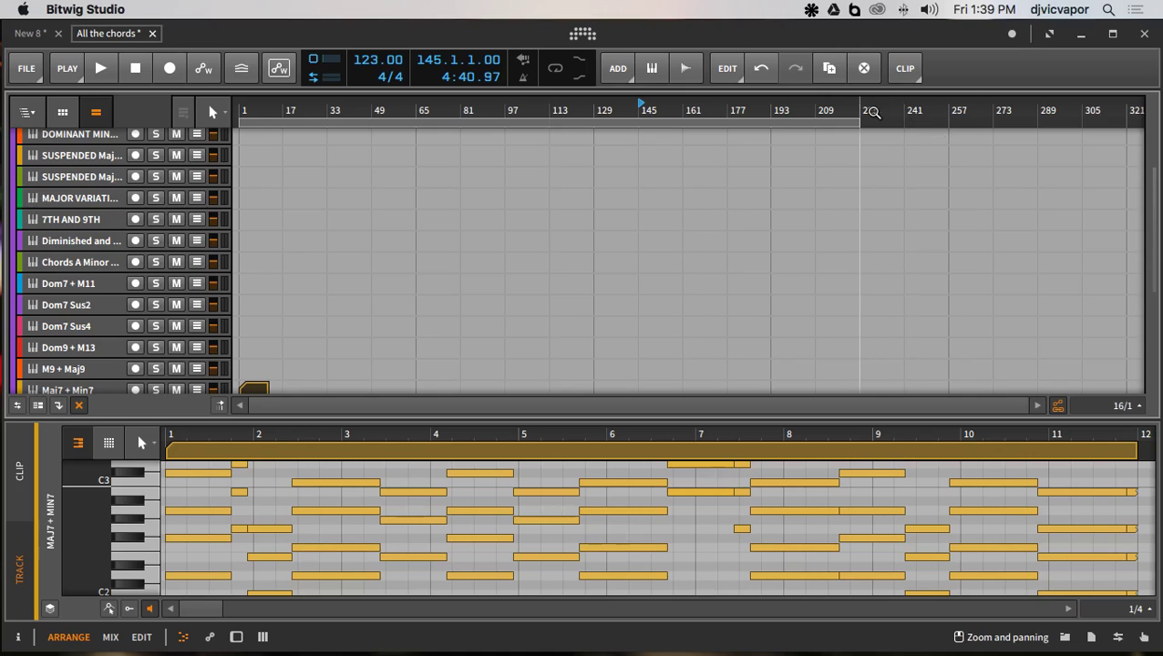
left_click_drag(867, 114, 291, 157)
key("z")
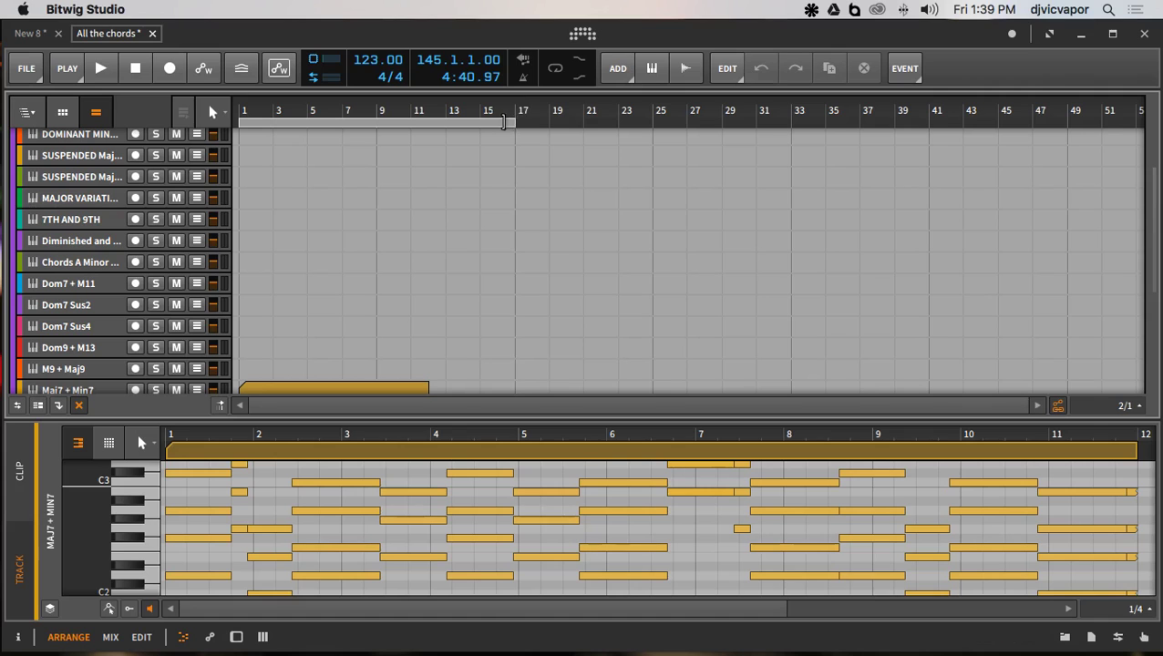
left_click_drag(507, 123, 668, 124)
left_click(558, 69)
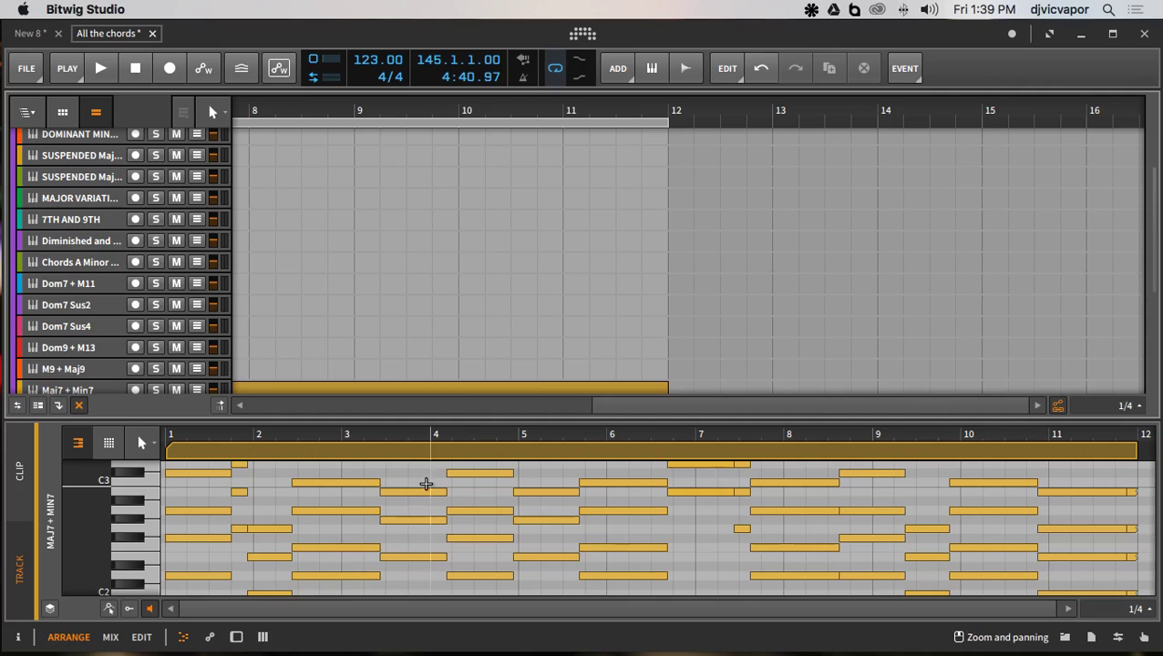
- Play the consolidated Maj7 + Min7 clip from bar 1 in the full-size note editor and stop playback
left_click(142, 637)
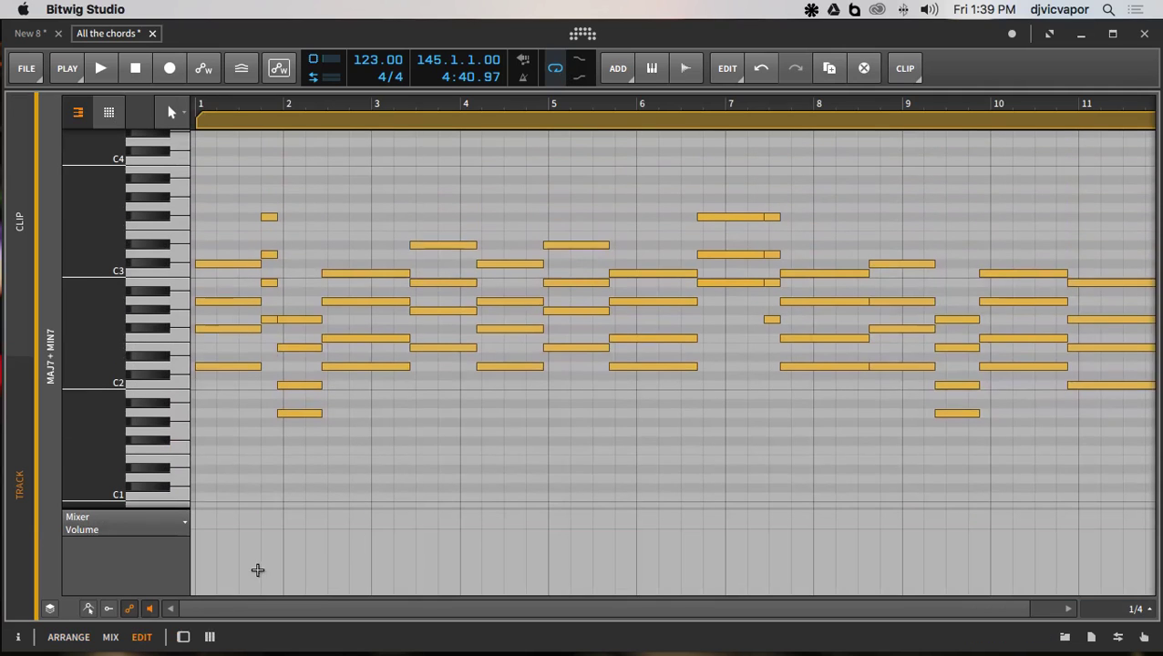
left_click(101, 69)
left_click(134, 70)
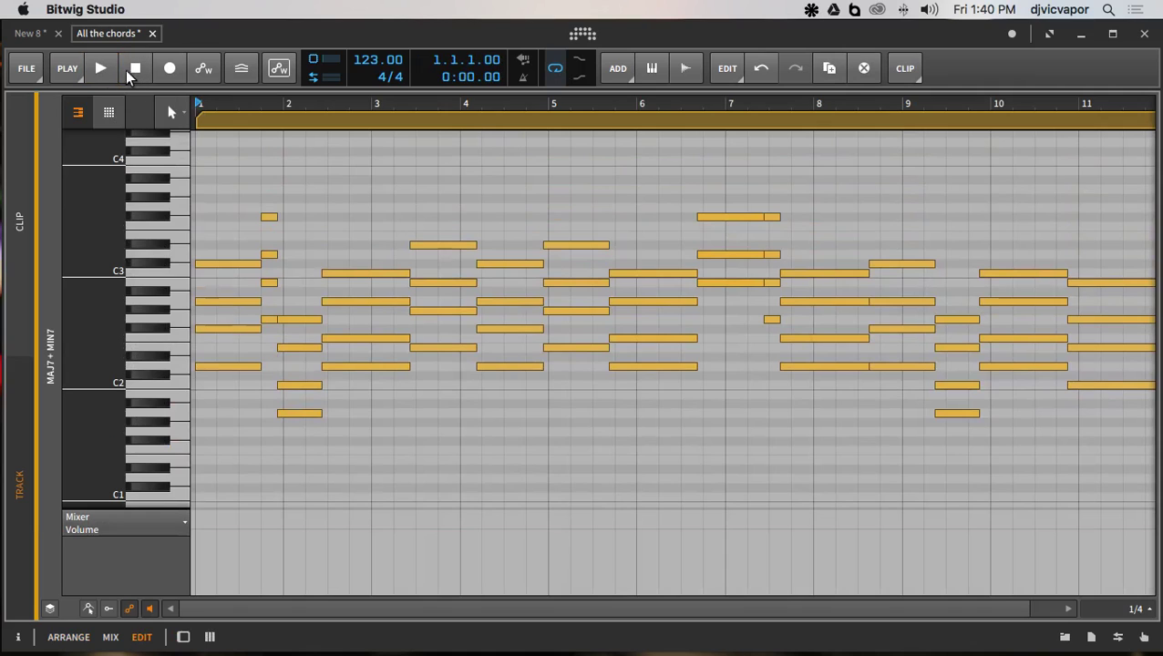
left_click(104, 69)
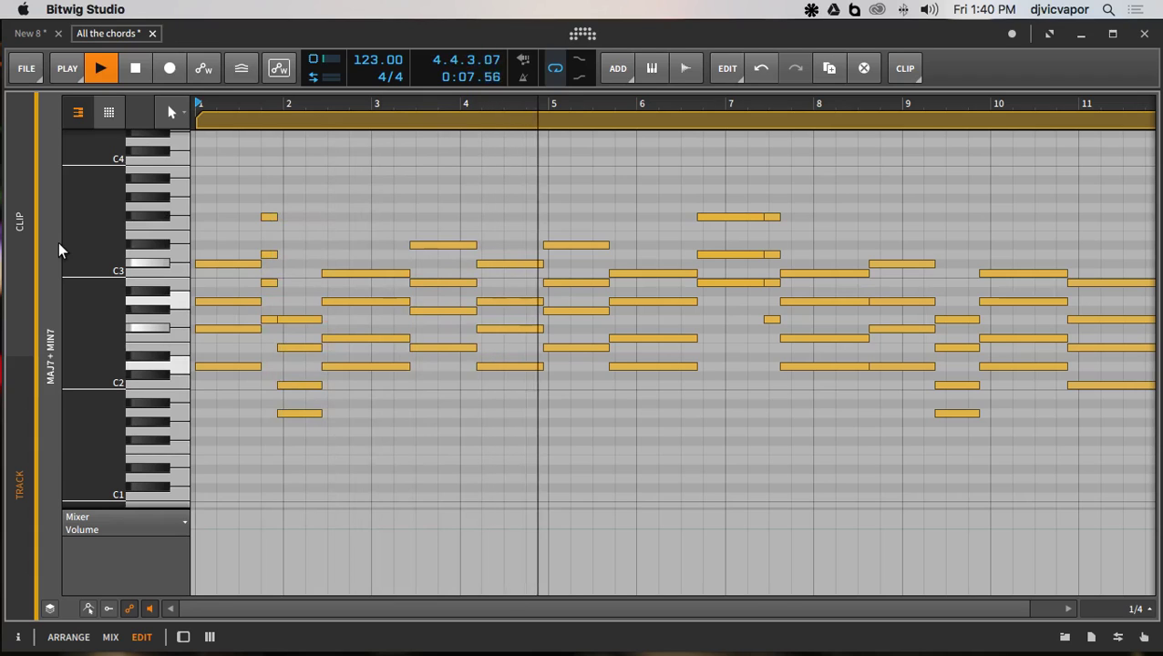
key("space")
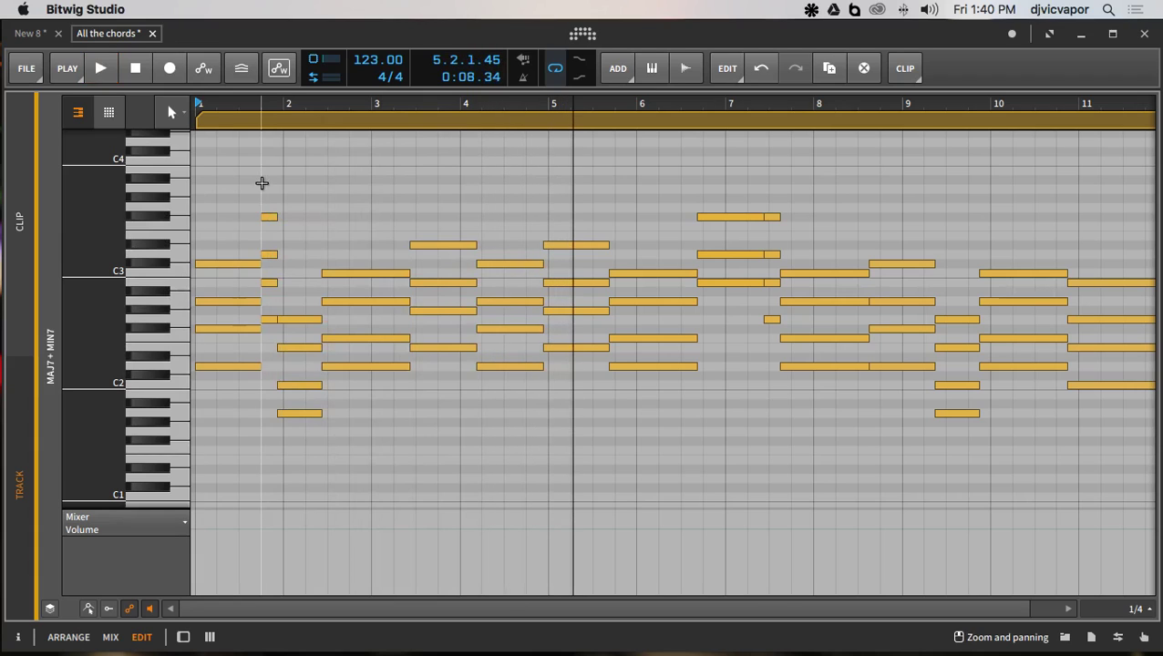
- Replace the short chord just before bar 2 by extending the following chord back to the first chord's end, and play the clip
left_click_drag(268, 184, 268, 328)
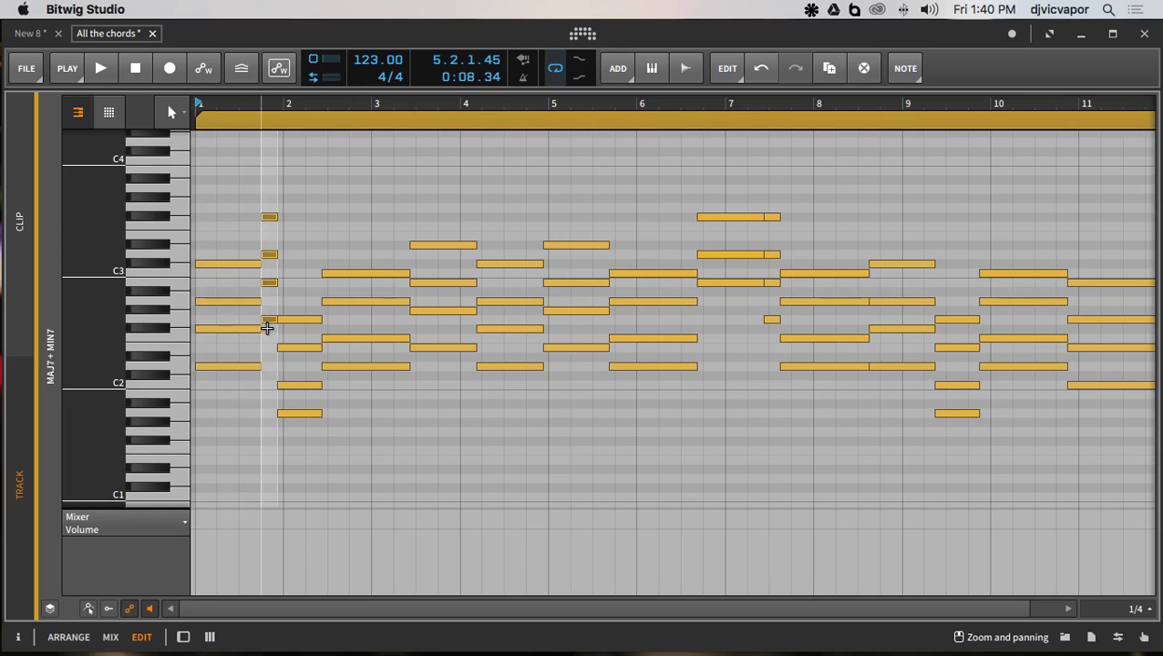
key("Delete")
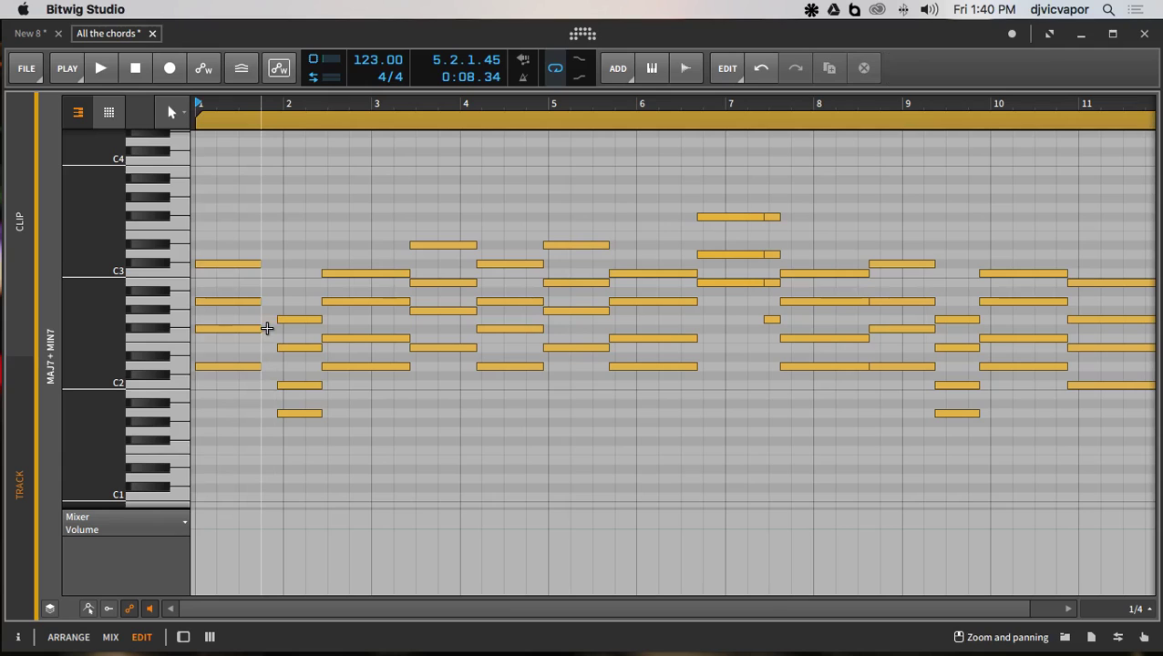
left_click_drag(301, 285, 272, 415)
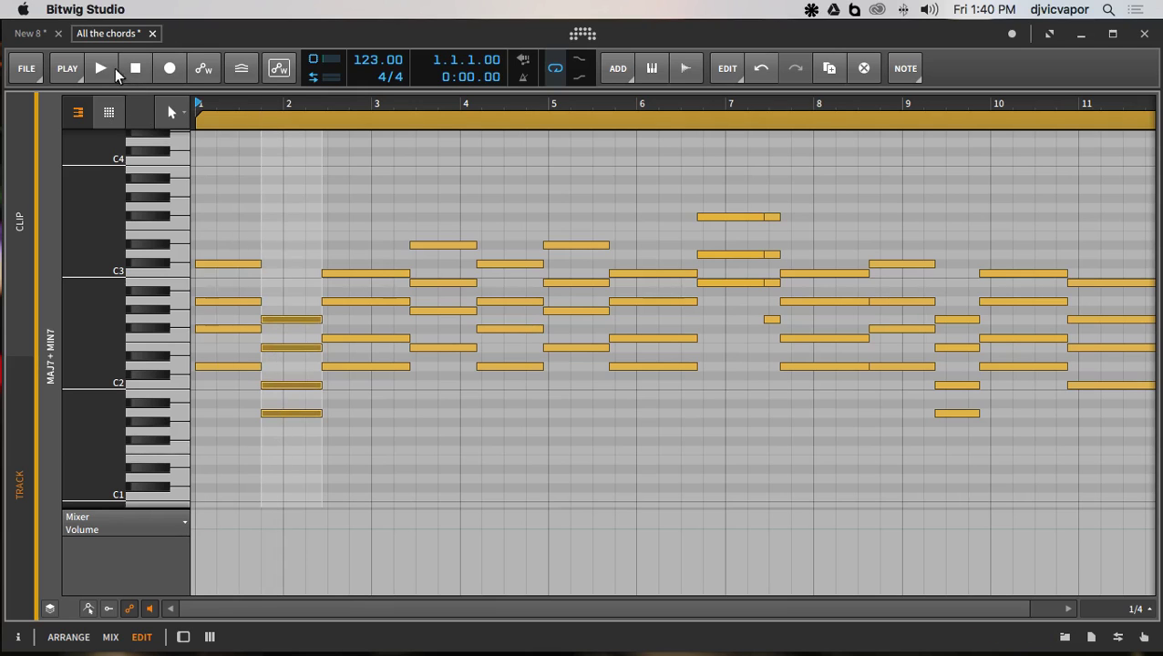
left_click(107, 67)
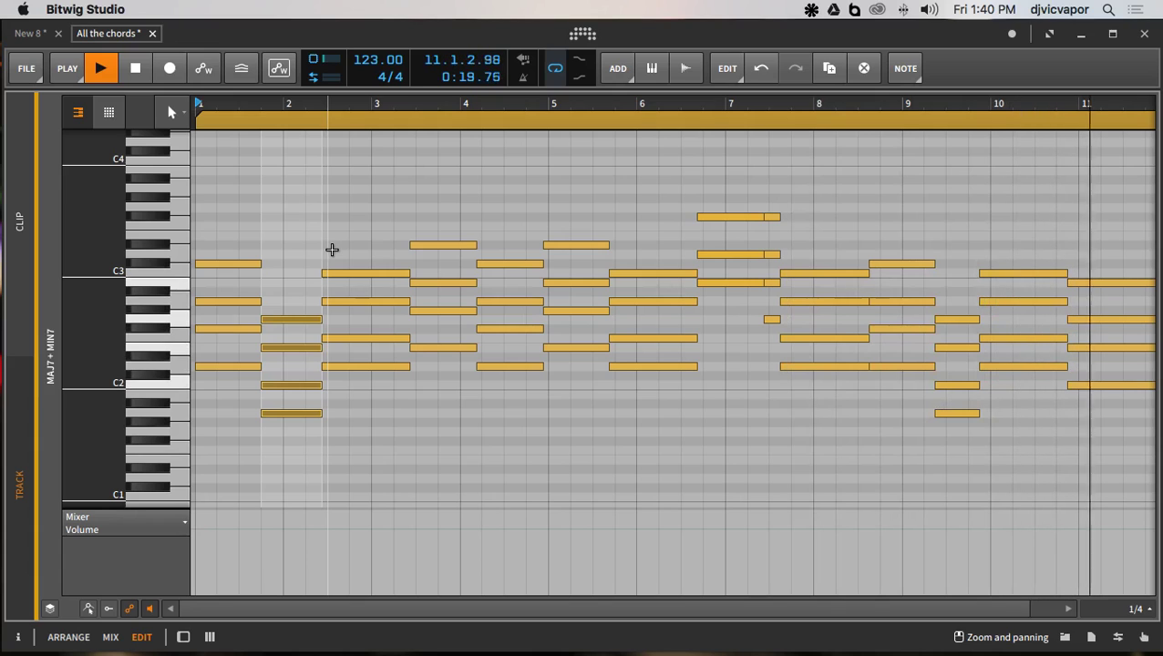
- Clean up the final chord in bar 11 so its four notes run unbroken to the clip's end
left_click_drag(394, 104, 332, 82)
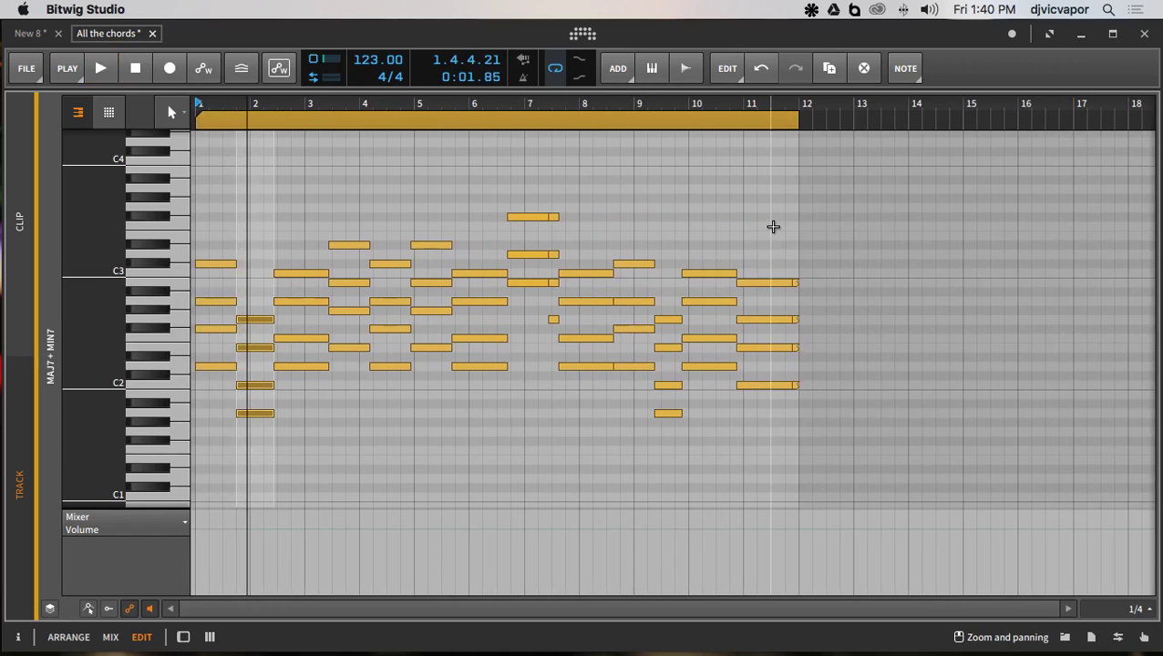
left_click_drag(773, 227, 761, 425)
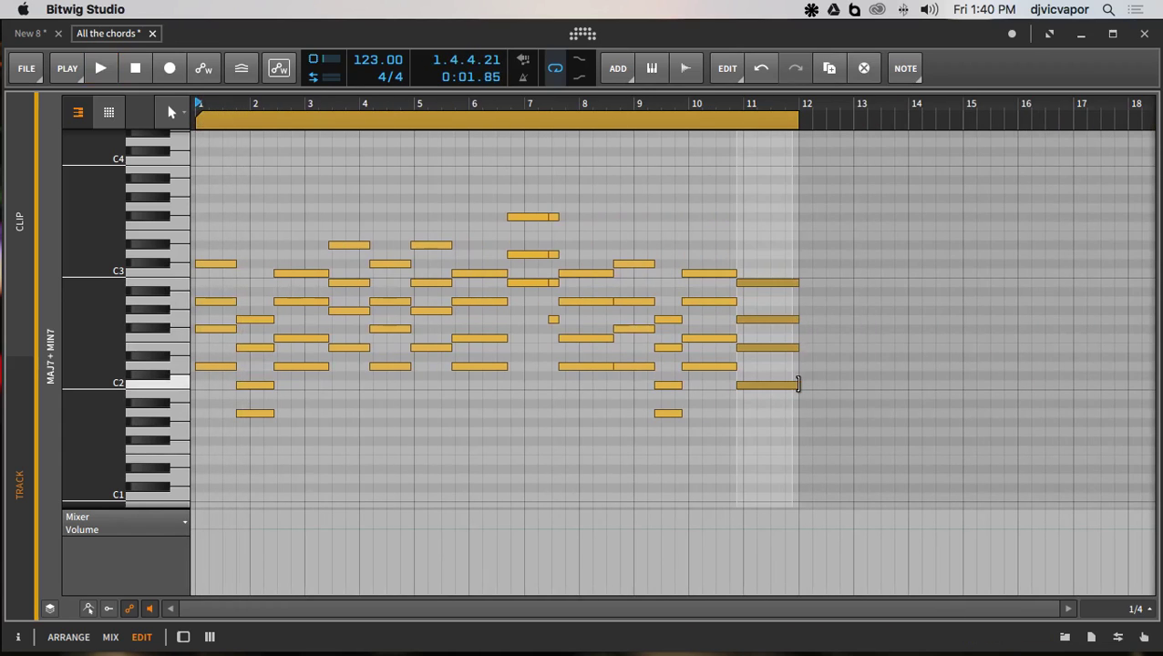
left_click(771, 403)
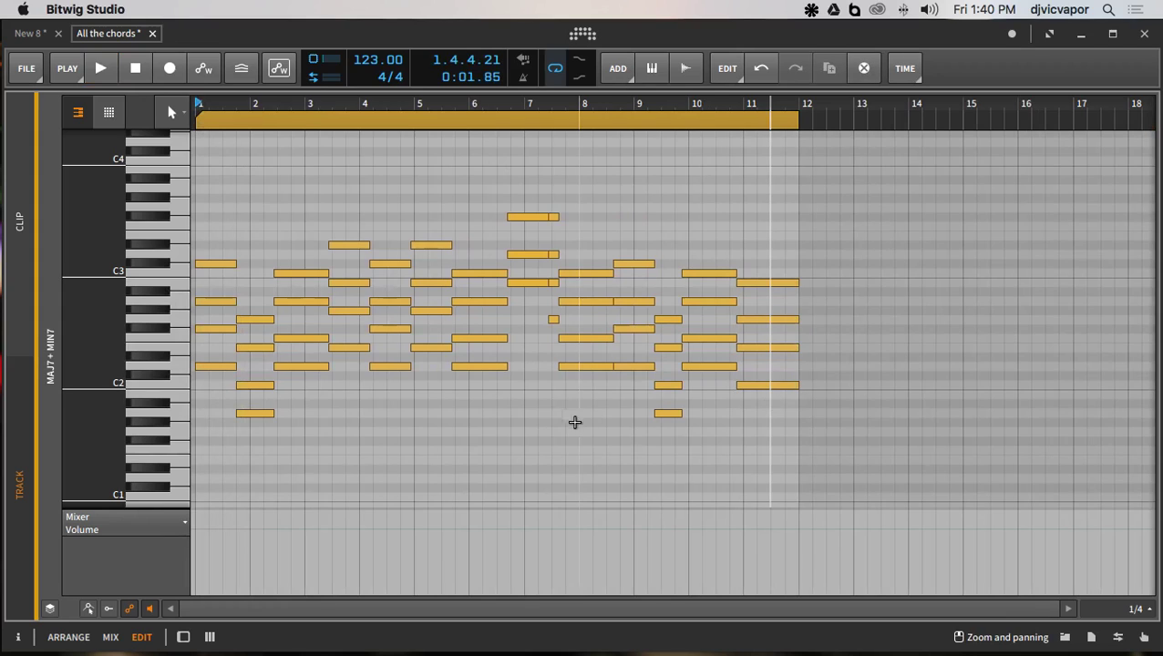
- Delete the short chord in the second half of bar 7 and extend the preceding chord exactly to the next chord's start
left_click_drag(553, 178, 532, 208)
key("Delete")
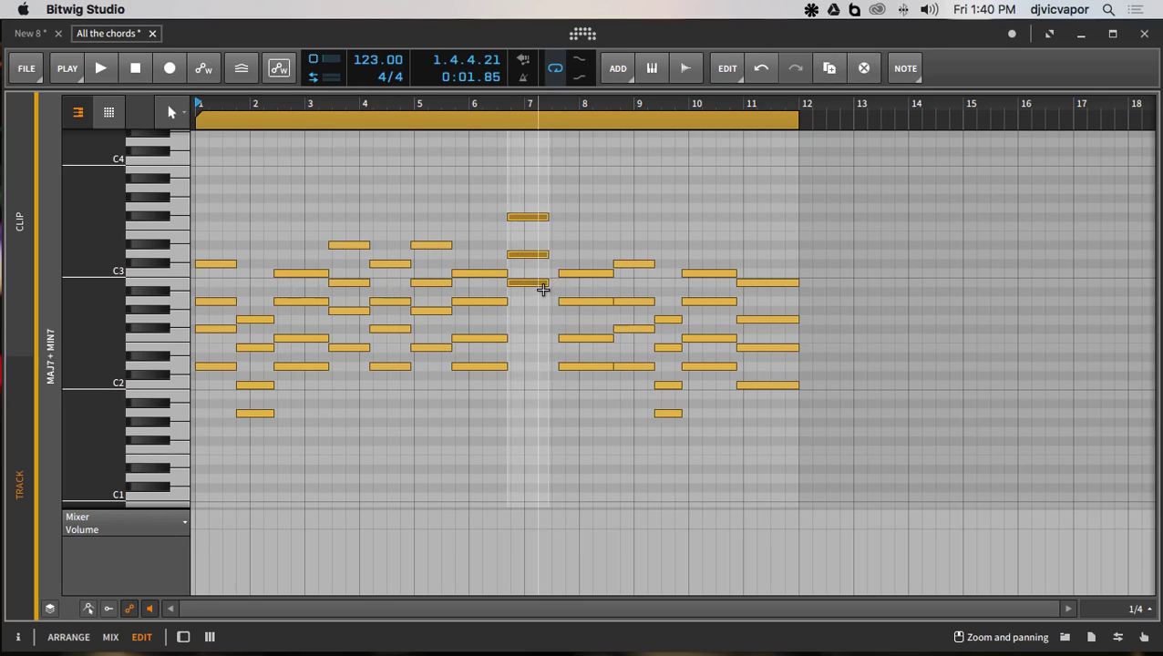
left_click_drag(544, 286, 550, 285)
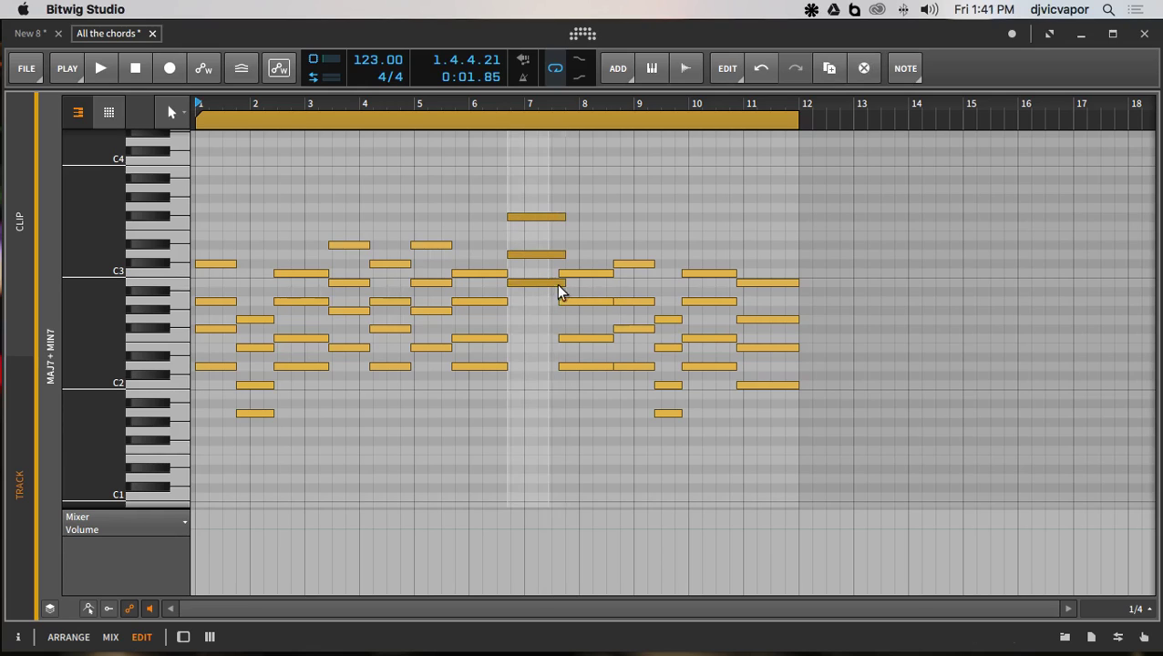
left_click_drag(559, 292, 559, 288)
left_click_drag(571, 108, 541, 137)
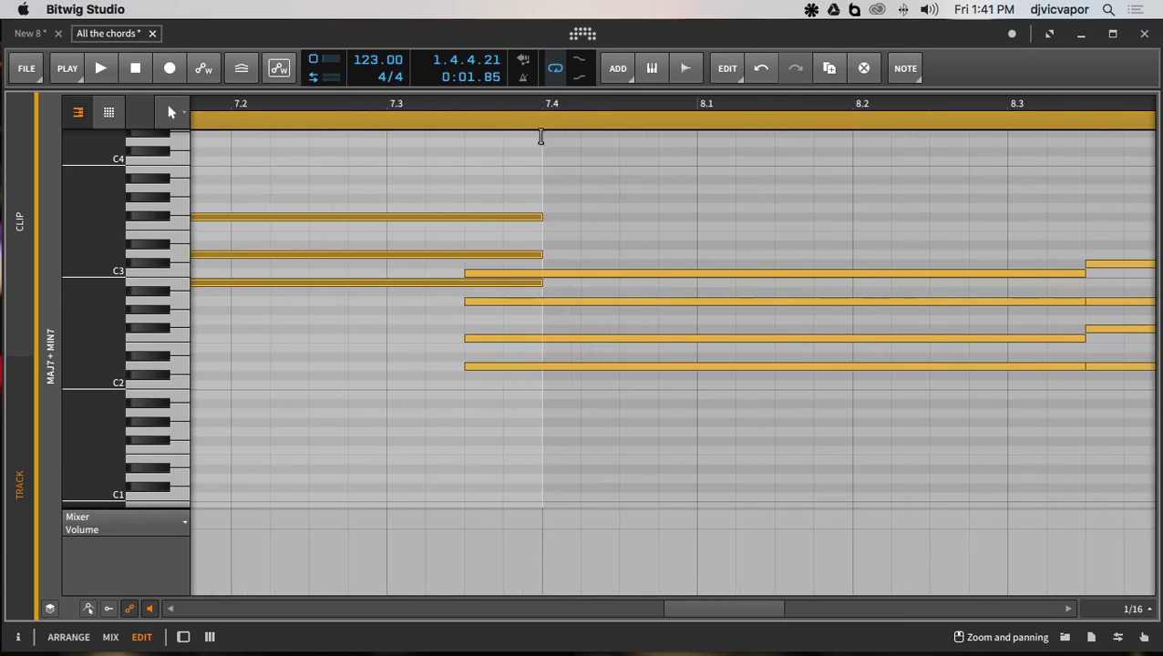
left_click_drag(540, 281, 472, 288)
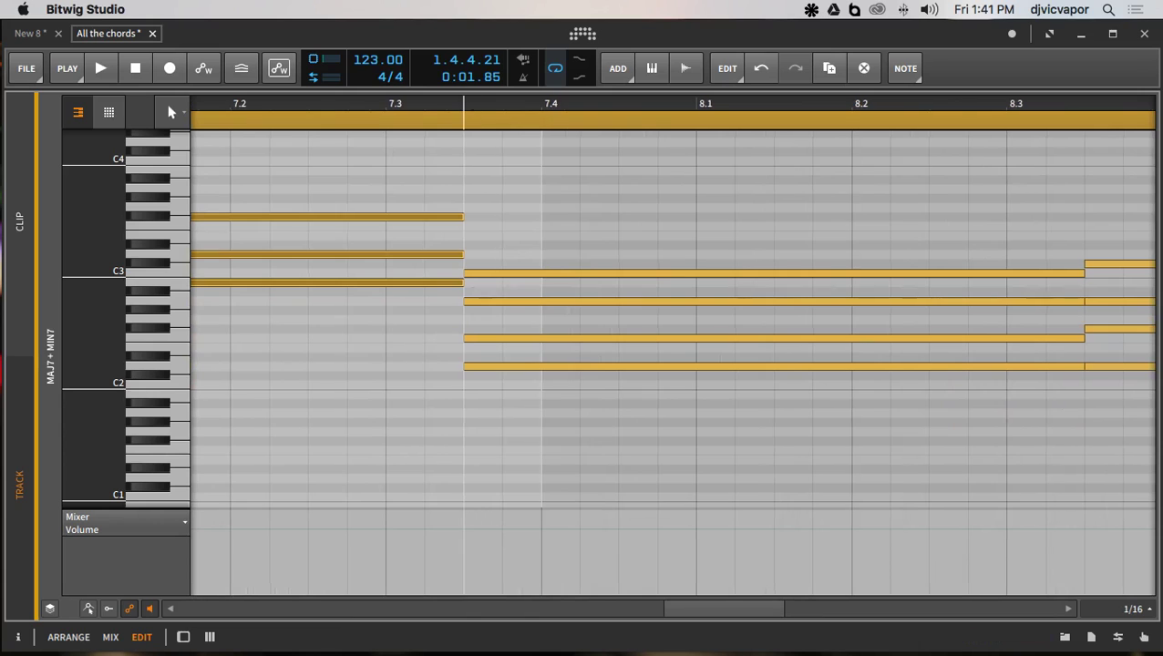
left_click_drag(469, 126, 547, 102)
left_click(554, 140)
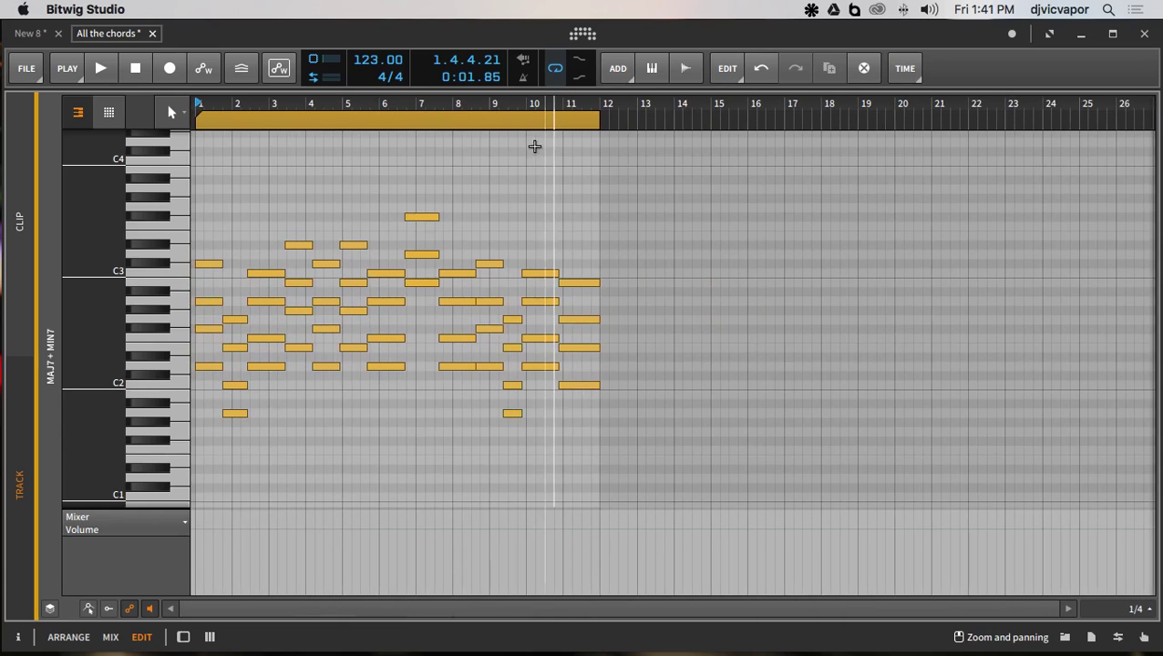
- Shorten the upper two notes of the second chord so they start at bar 2
mouse_move(555, 110)
left_mouse_down()
mouse_move(511, 122)
mouse_move(541, 116)
left_mouse_up()
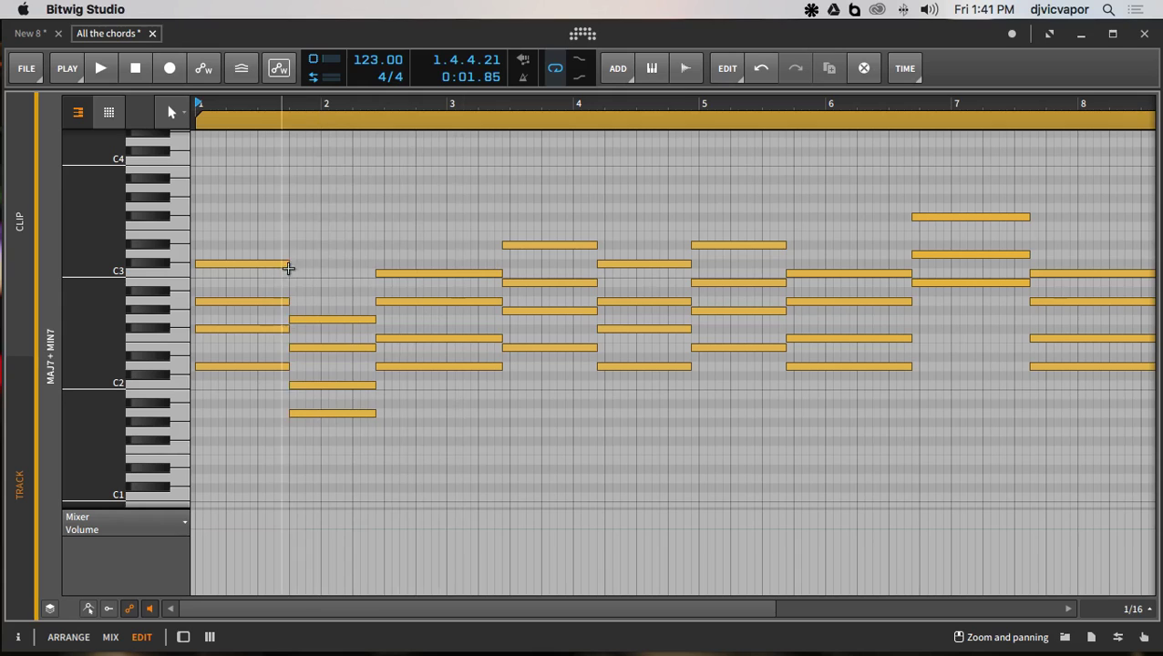
left_click_drag(337, 294, 316, 357)
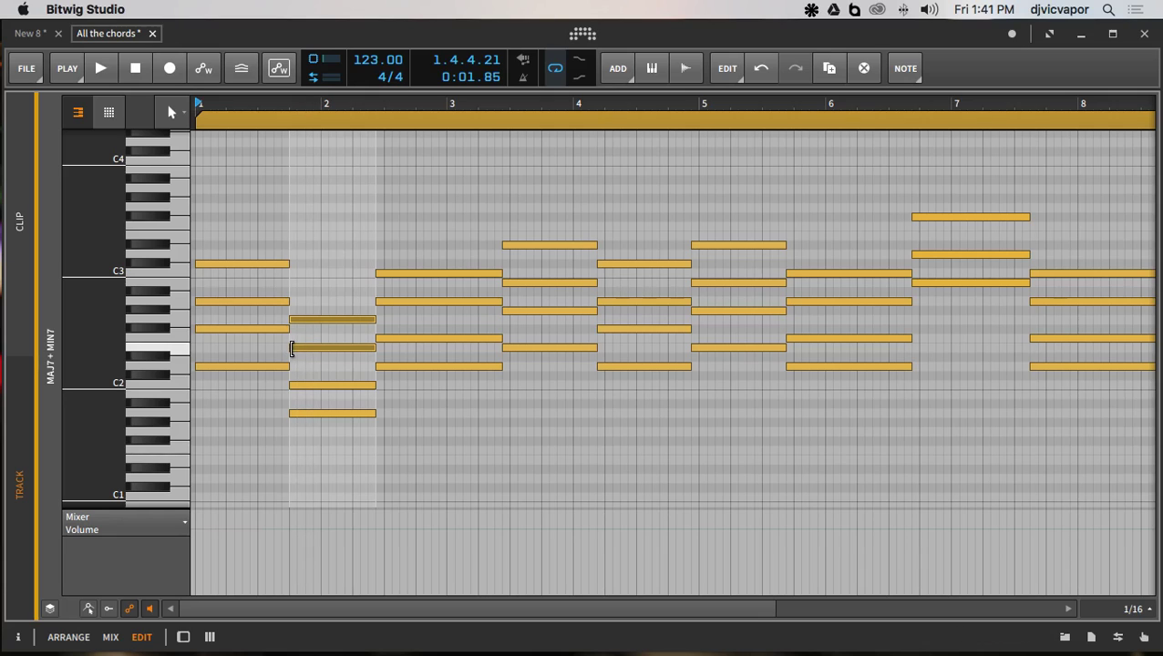
left_click_drag(292, 349, 314, 349)
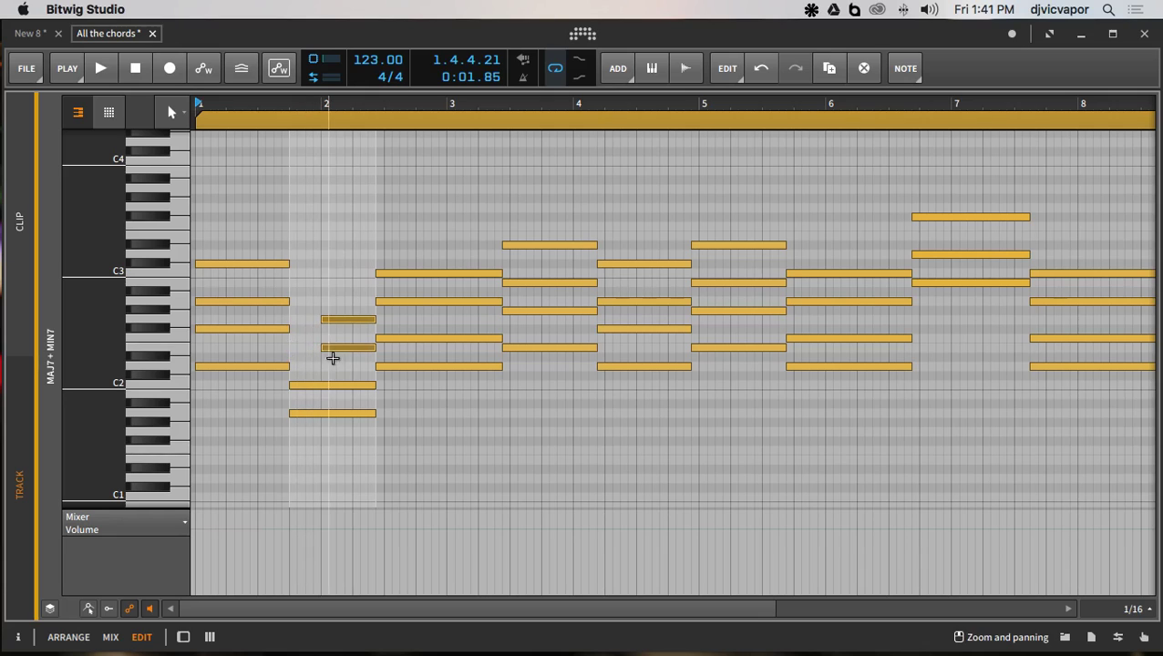
left_click(435, 390)
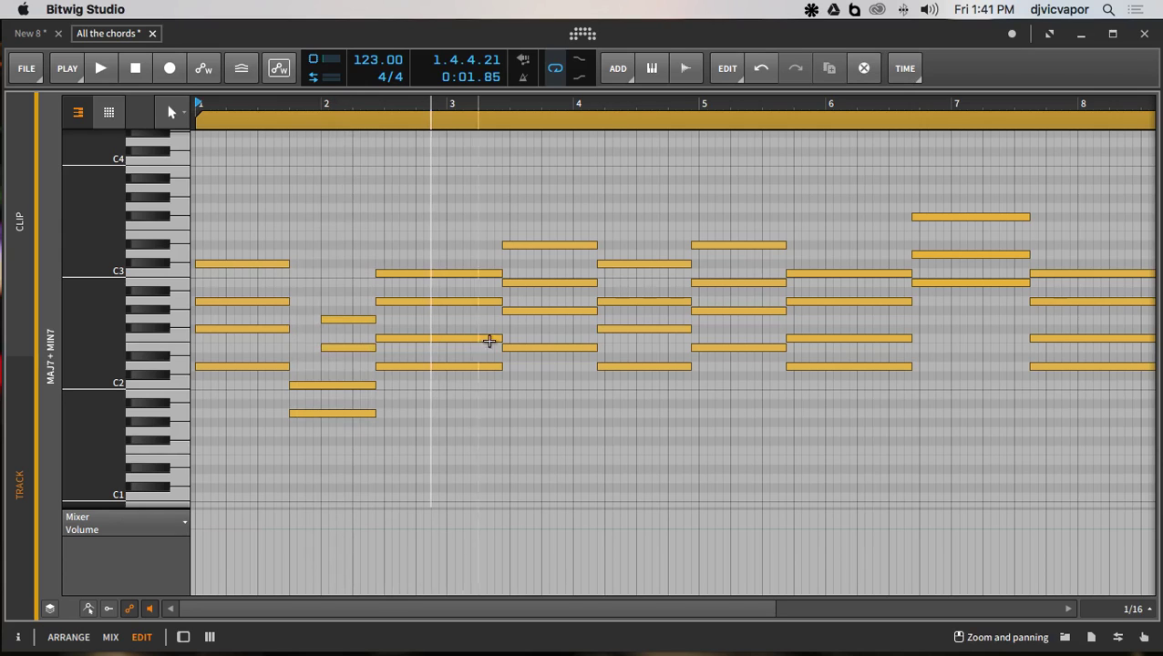
- Shorten the upper two notes of the fourth chord so they start halfway through beat 3 of bar 3
left_click_drag(564, 251, 553, 325)
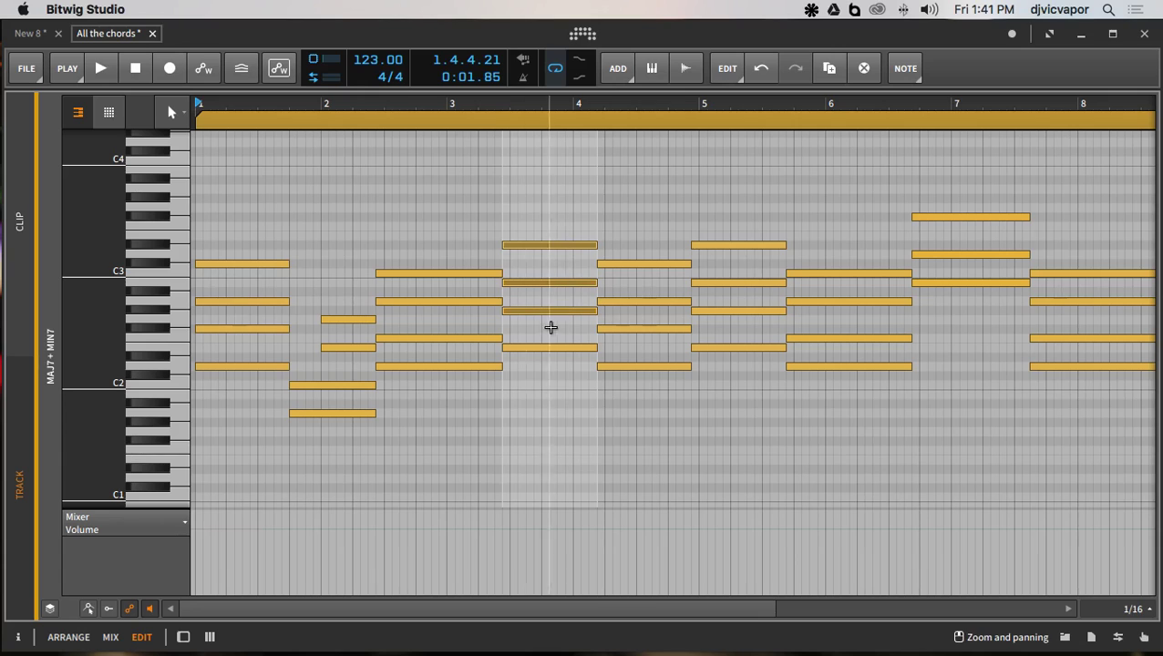
left_click(519, 293)
left_click_drag(532, 231, 517, 282)
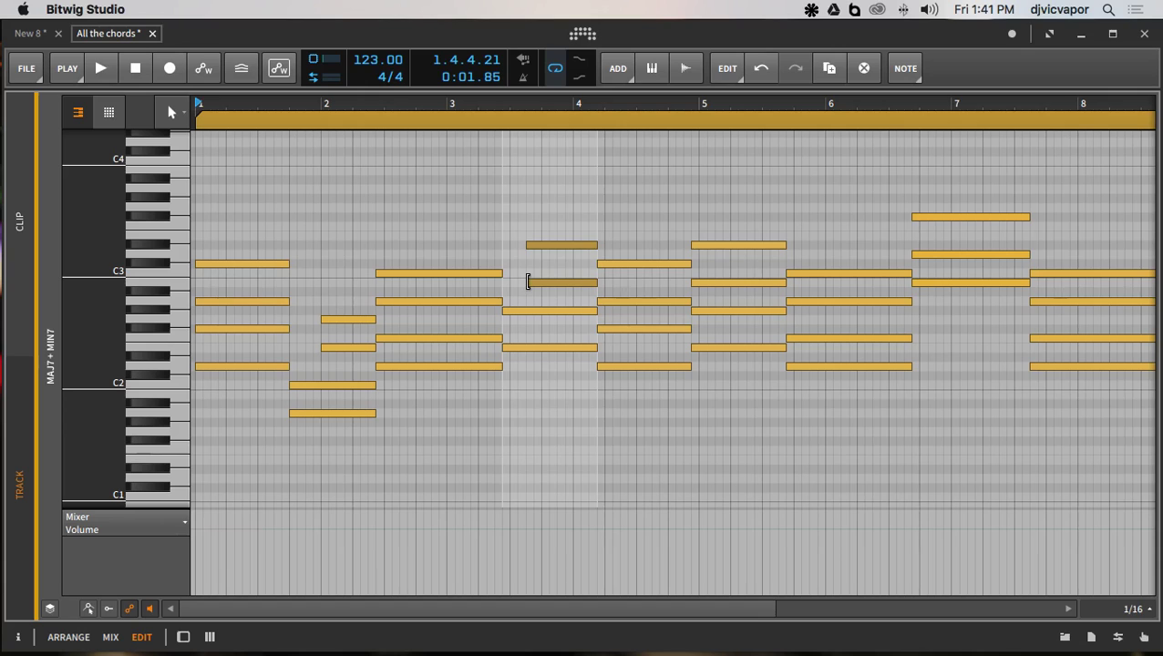
left_click_drag(654, 227, 607, 375)
left_click(641, 244)
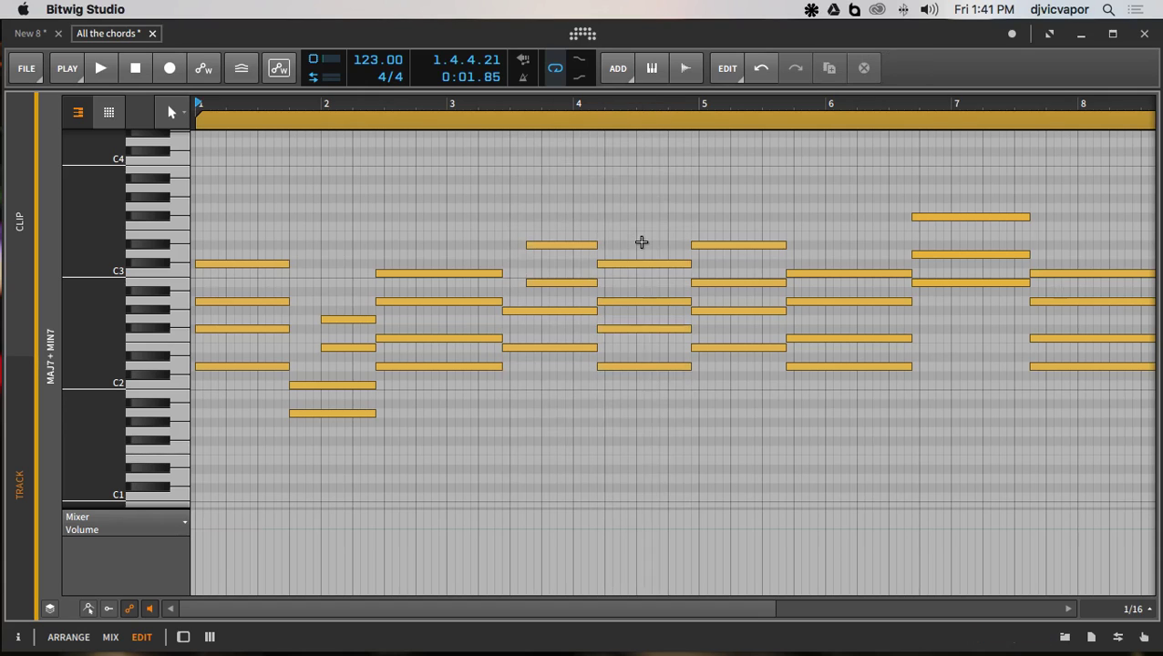
double_click(641, 244)
left_click(642, 246)
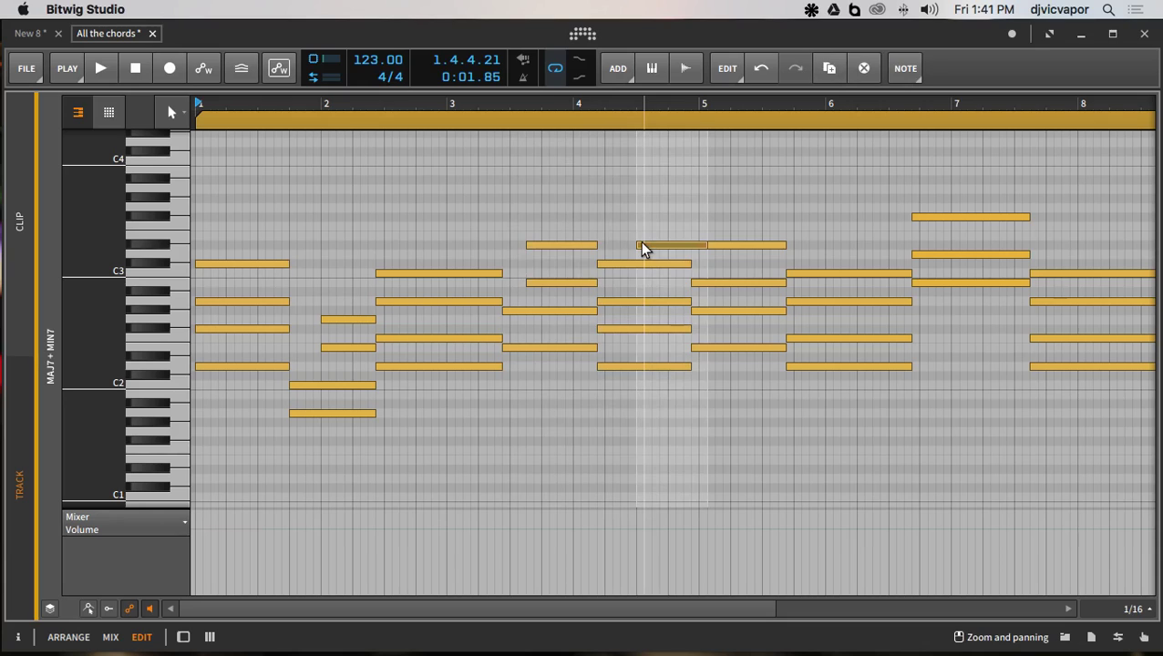
double_click(642, 245)
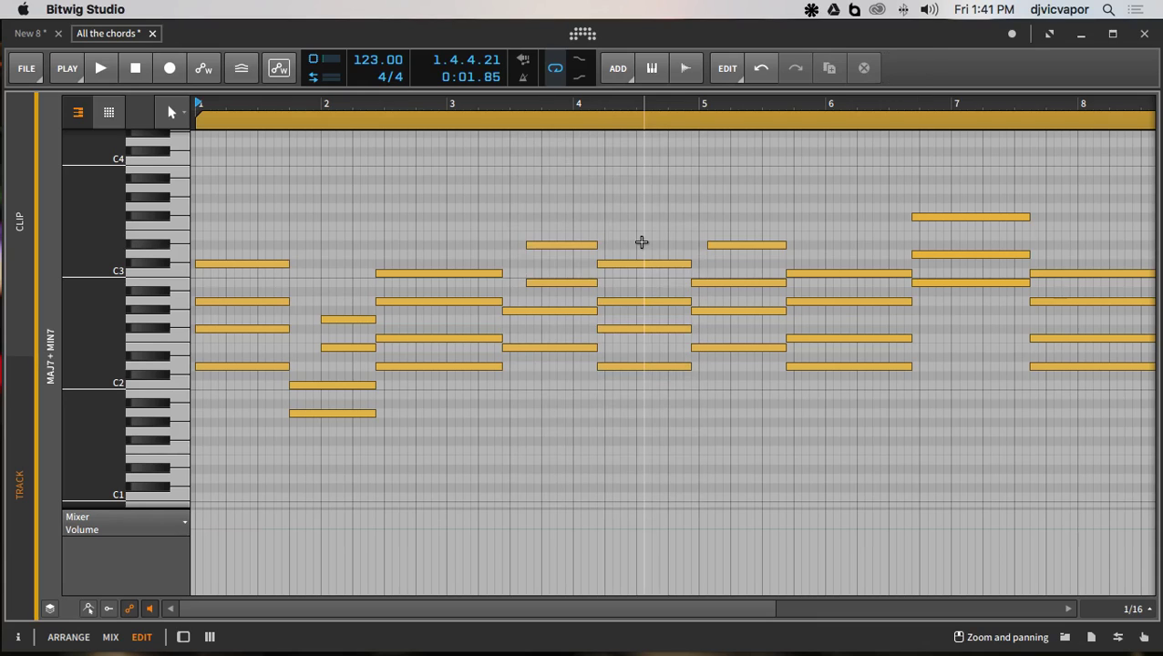
- Shorten the upper three notes of the bar 4 chord to start halfway through beat 3, and play the clip from the beginning
left_click_drag(641, 242, 654, 334)
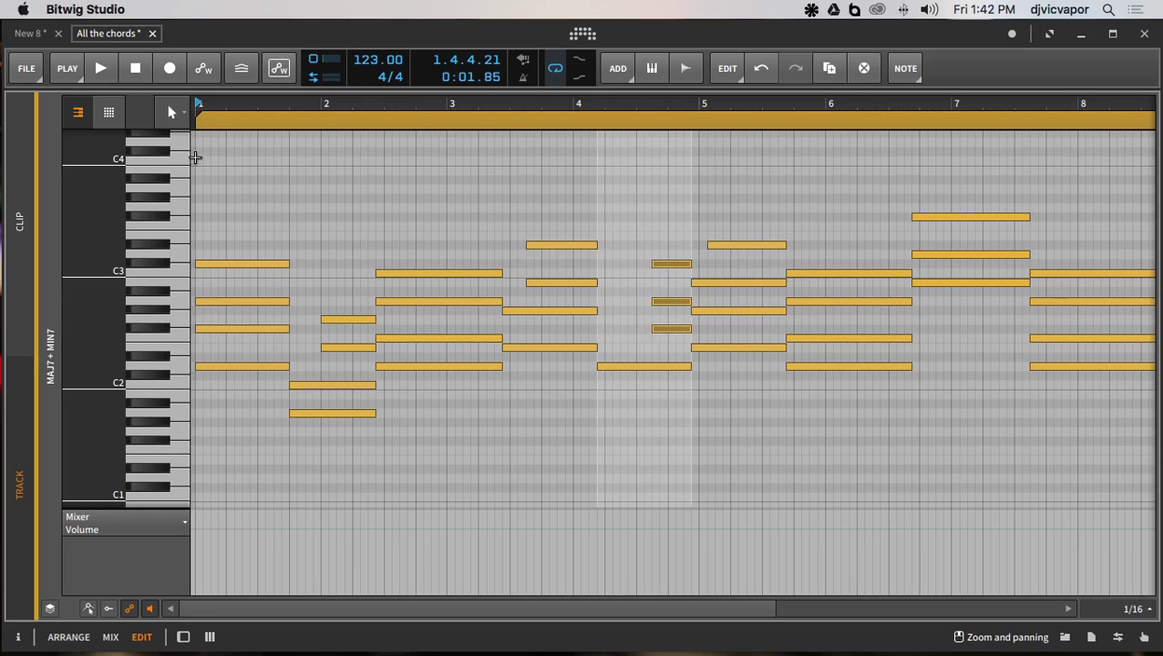
left_click(130, 69)
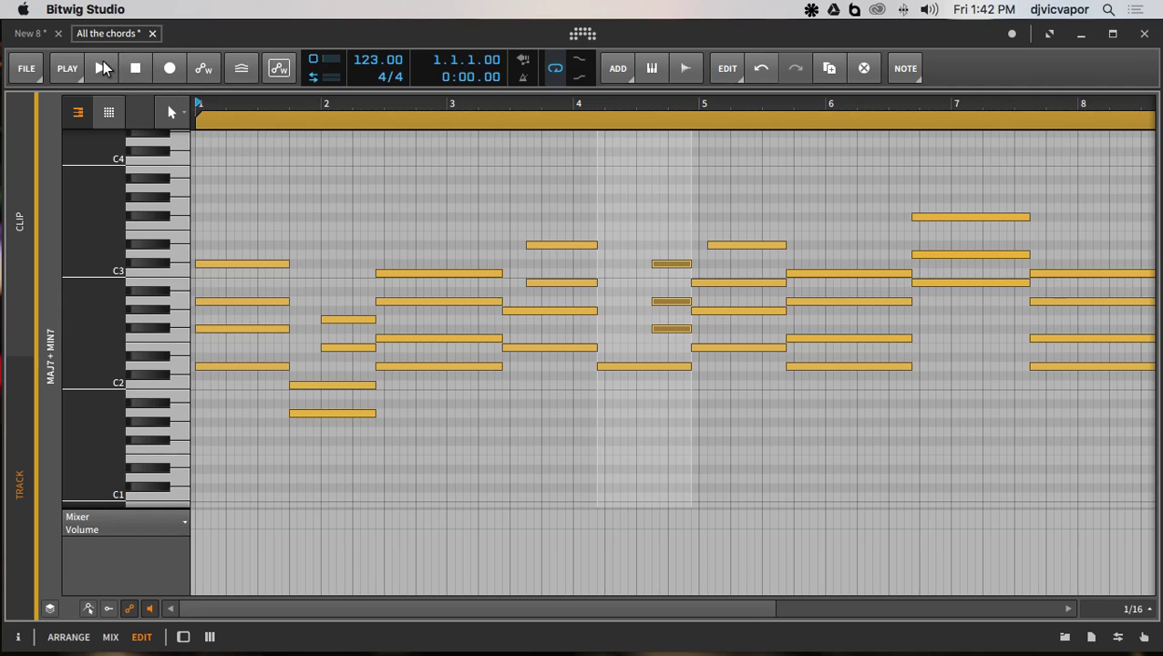
left_click(102, 68)
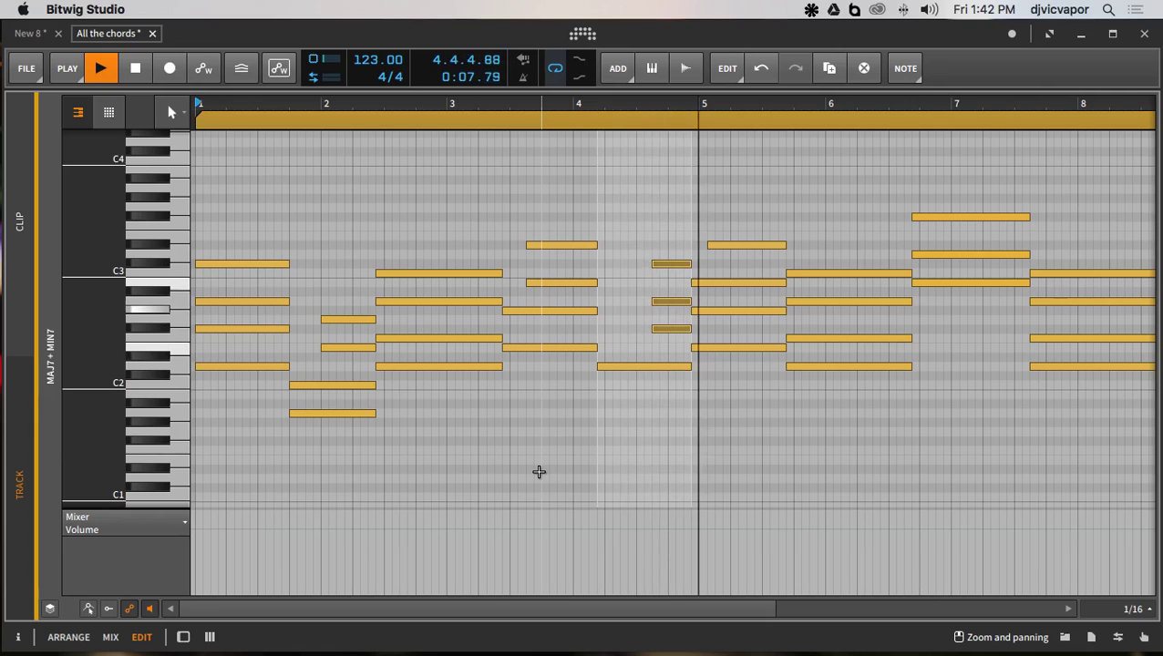
key("space")
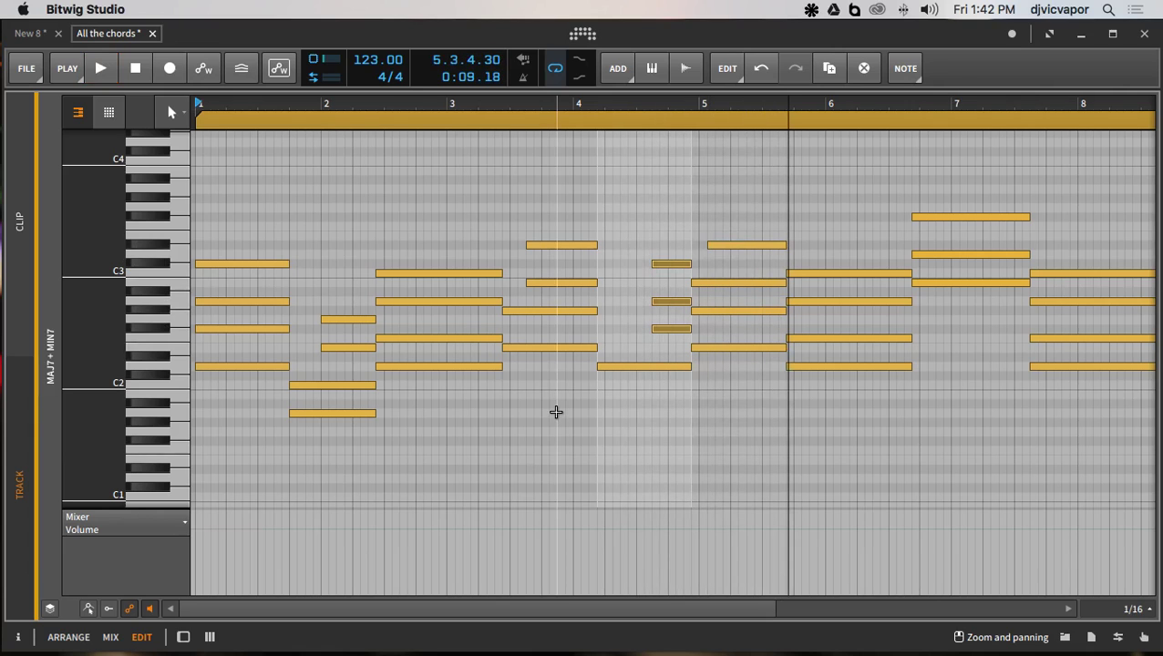
- Extend the second-lowest note of the bar 4 chord back to the chord's start
left_click(656, 293)
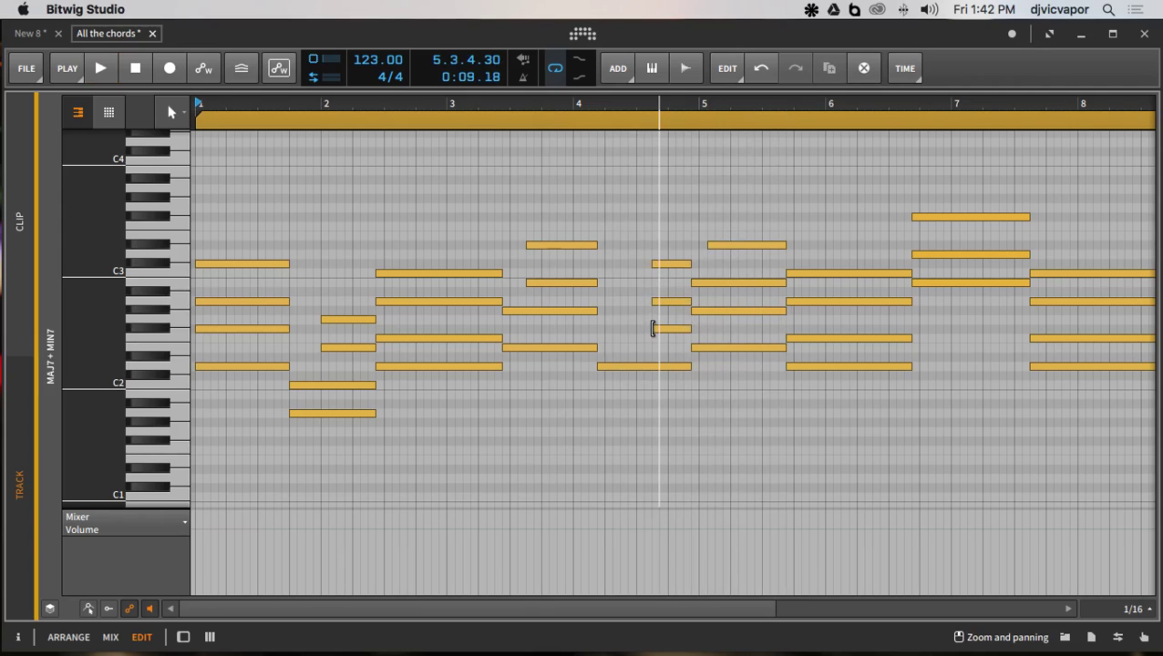
left_click(652, 328)
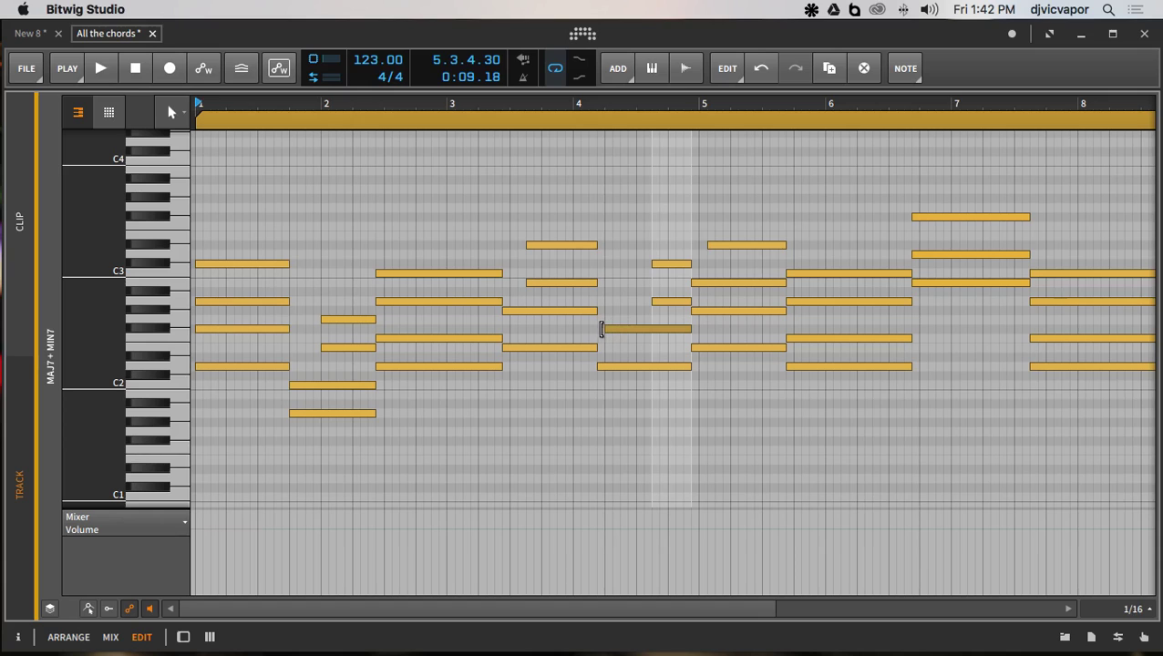
left_click_drag(600, 329, 599, 329)
left_click(621, 316)
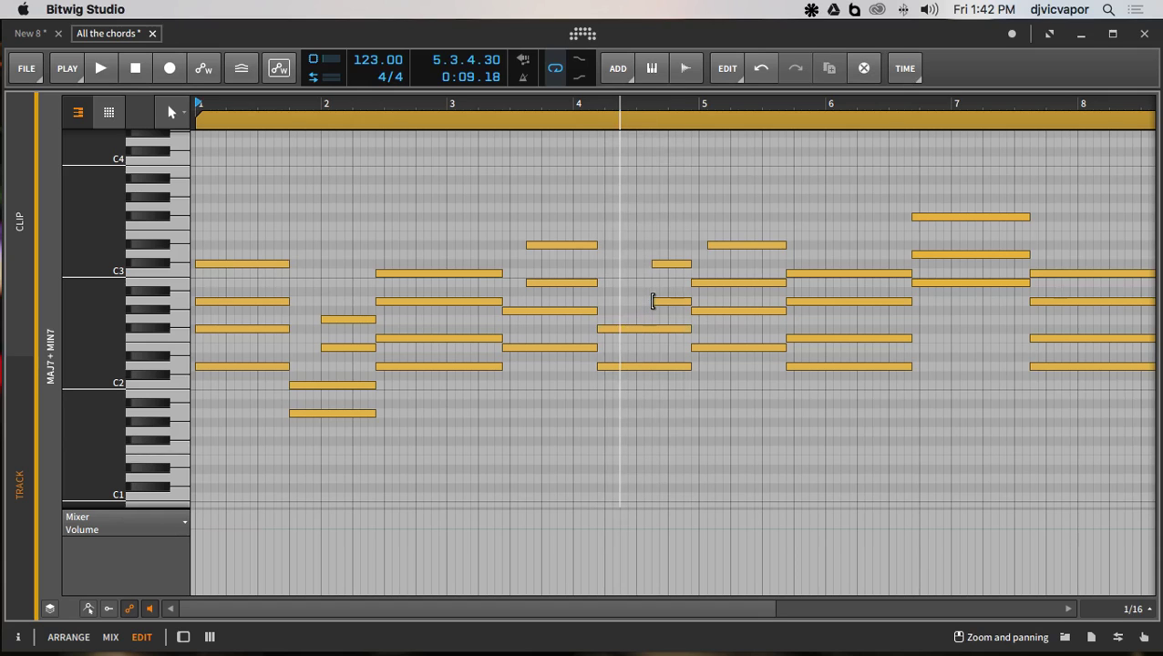
- Nudge the second-highest note of the bar 4 chord four sixteenths earlier
left_click(658, 301)
key("Left")
key("Left")
key("Left")
key("Left")
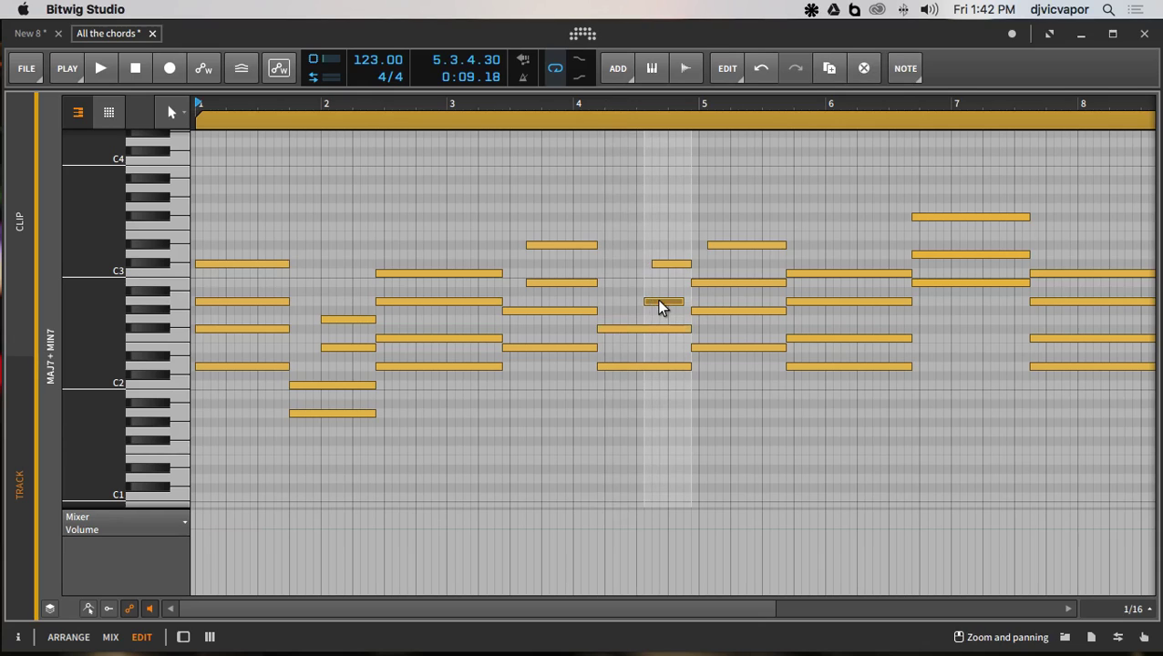
- Nudge the top note of the second chord two sixteenths earlier and play back the clip
left_click(336, 319)
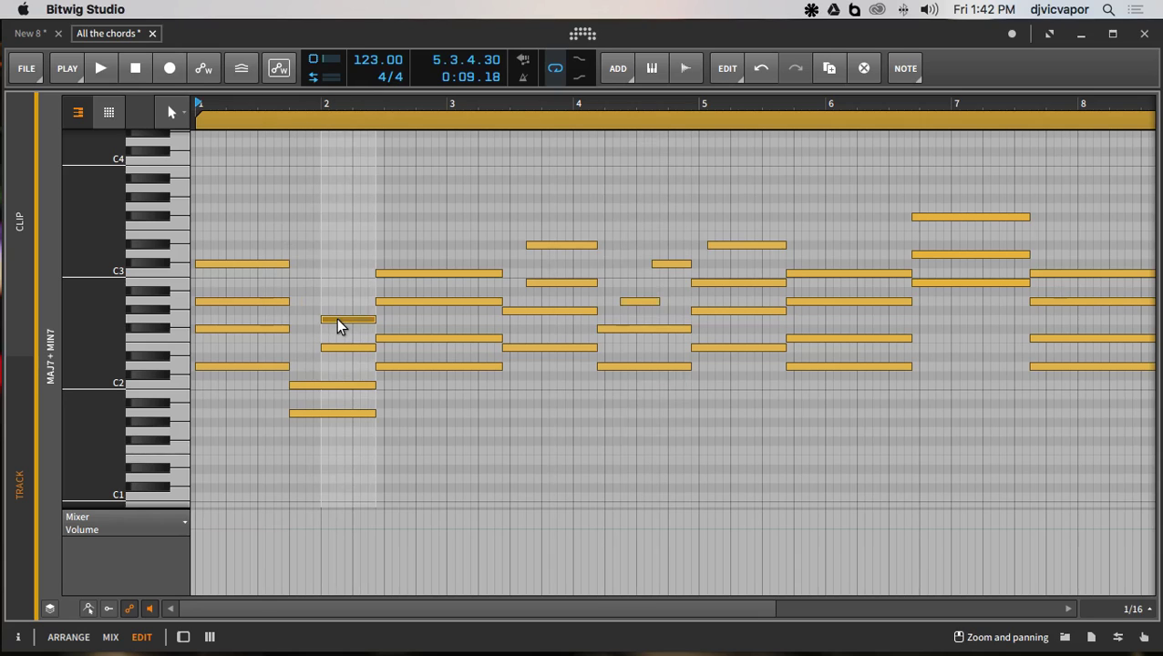
key("Left")
key("Left")
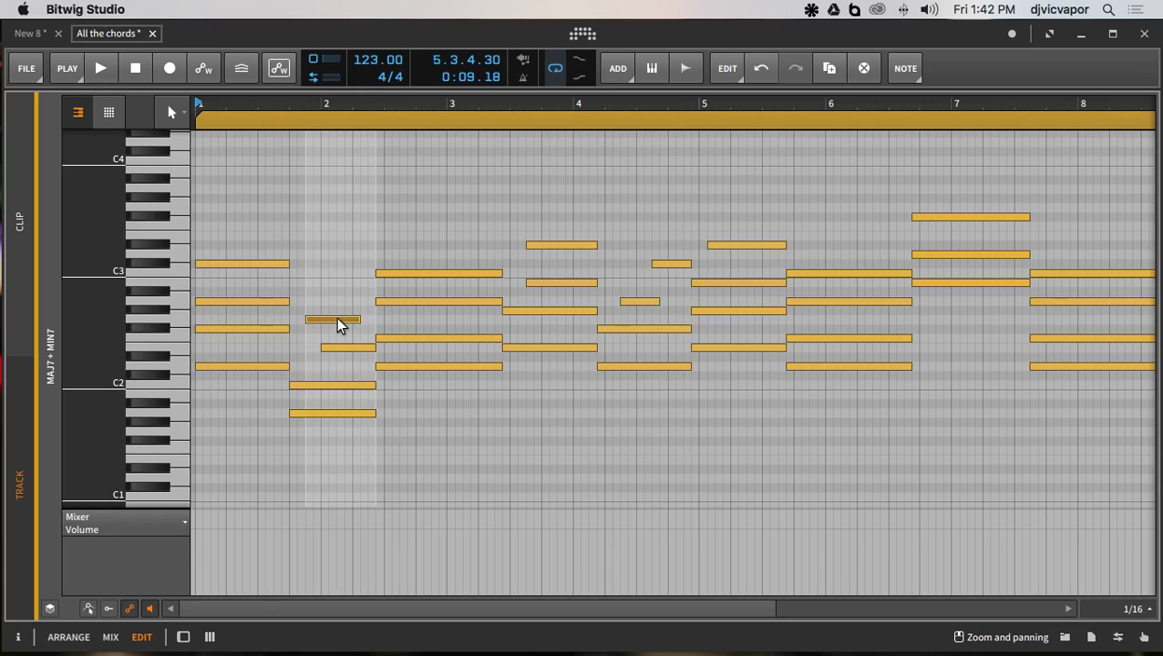
left_click(106, 63)
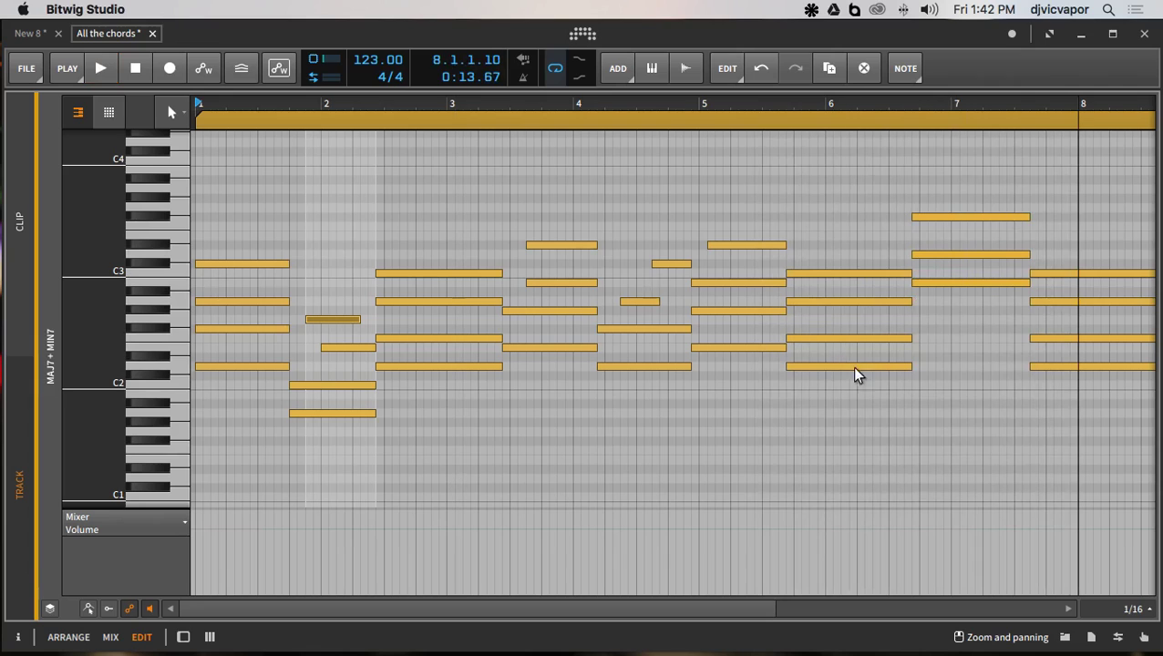
- Shorten the upper two notes of the chord spanning bar 7 to start at beat 2, and nudge the lower one five sixteenths earlier
left_click_drag(967, 198, 938, 250)
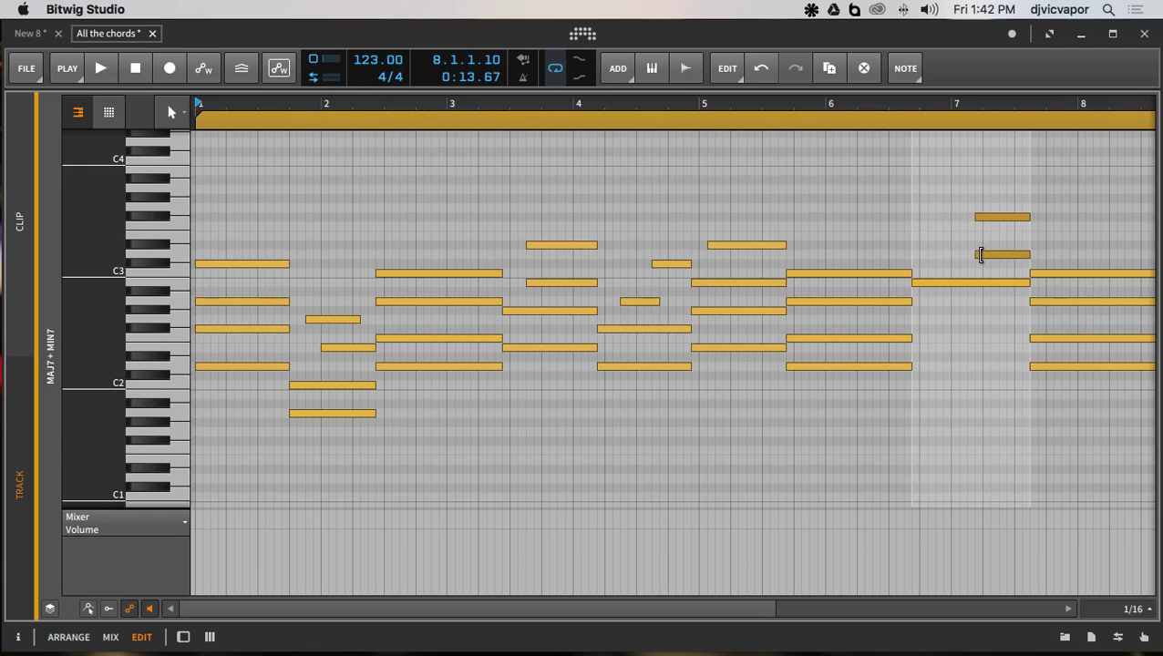
left_click(1000, 257)
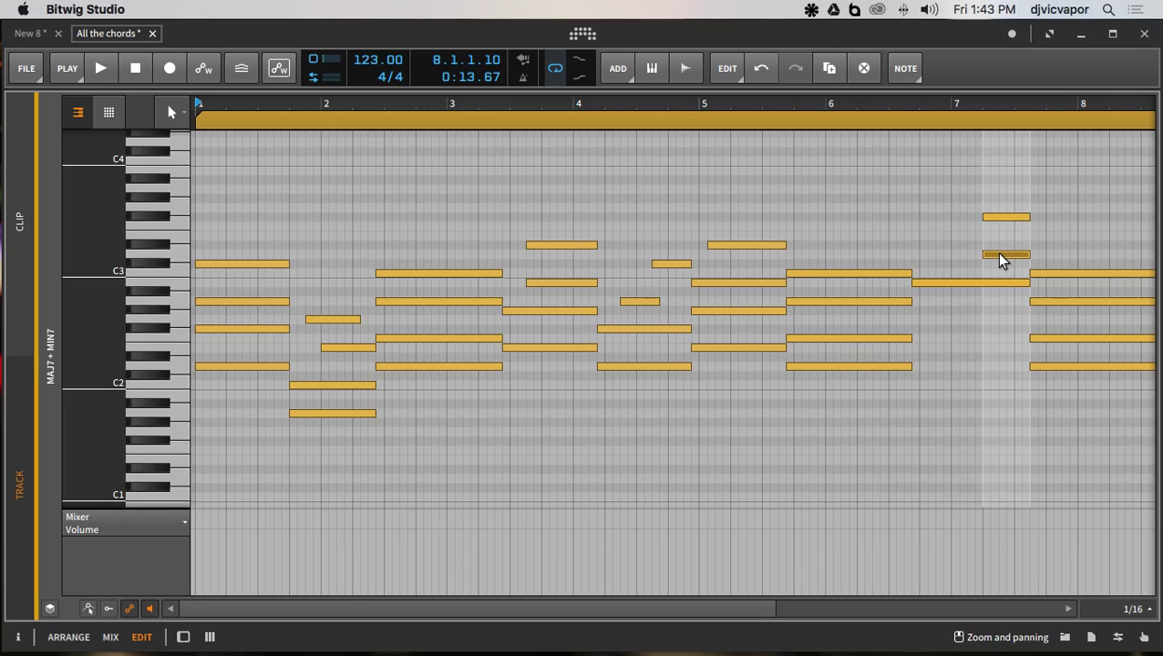
key("Left")
key("Left")
key("Left")
key("Left")
key("Left")
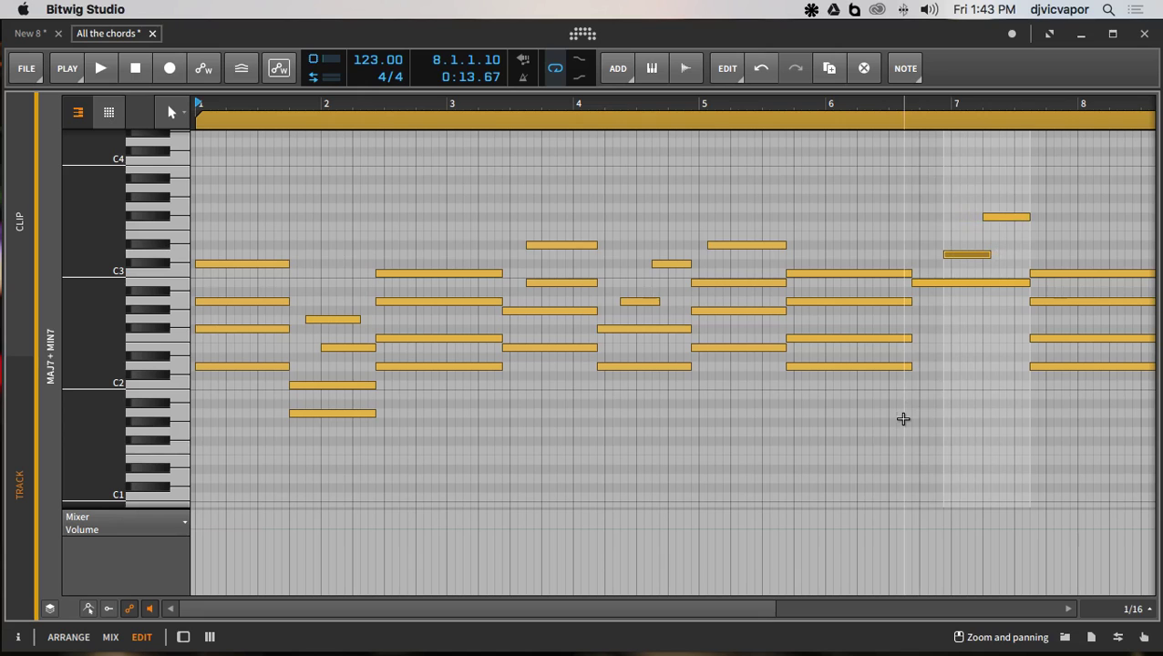
- Shorten the upper two notes of the chord leading into bar 9, starting the lower at bar 8 beat 4 and the top at bar 9
left_click_drag(725, 111, 712, 107)
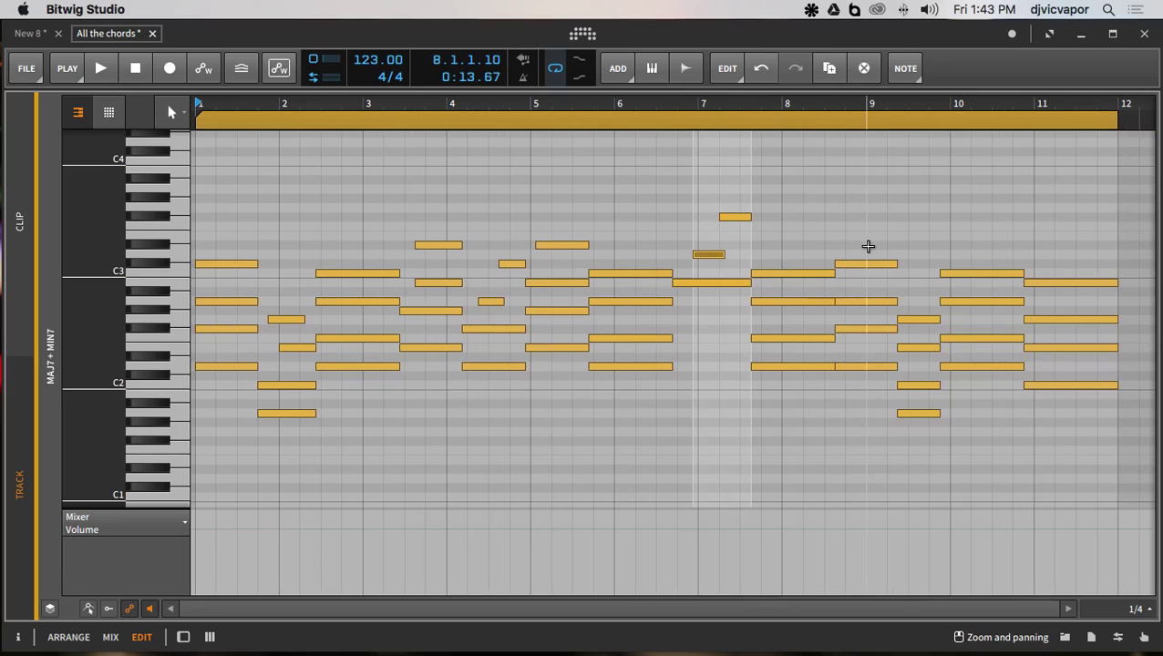
left_click_drag(869, 246, 849, 300)
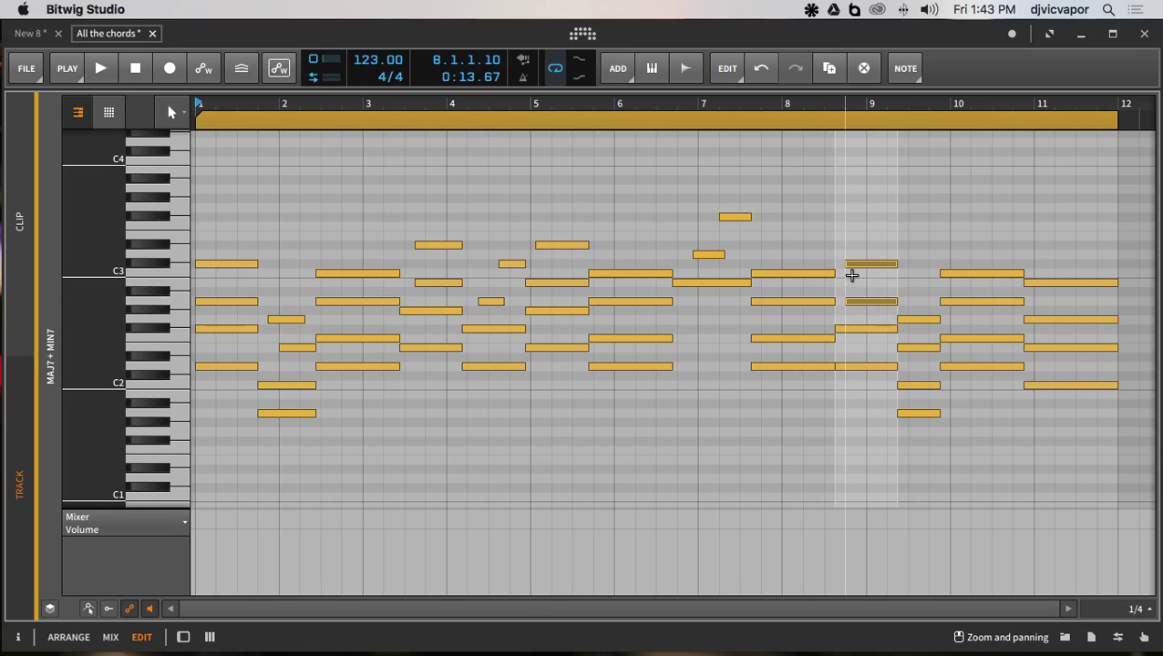
left_click(849, 266)
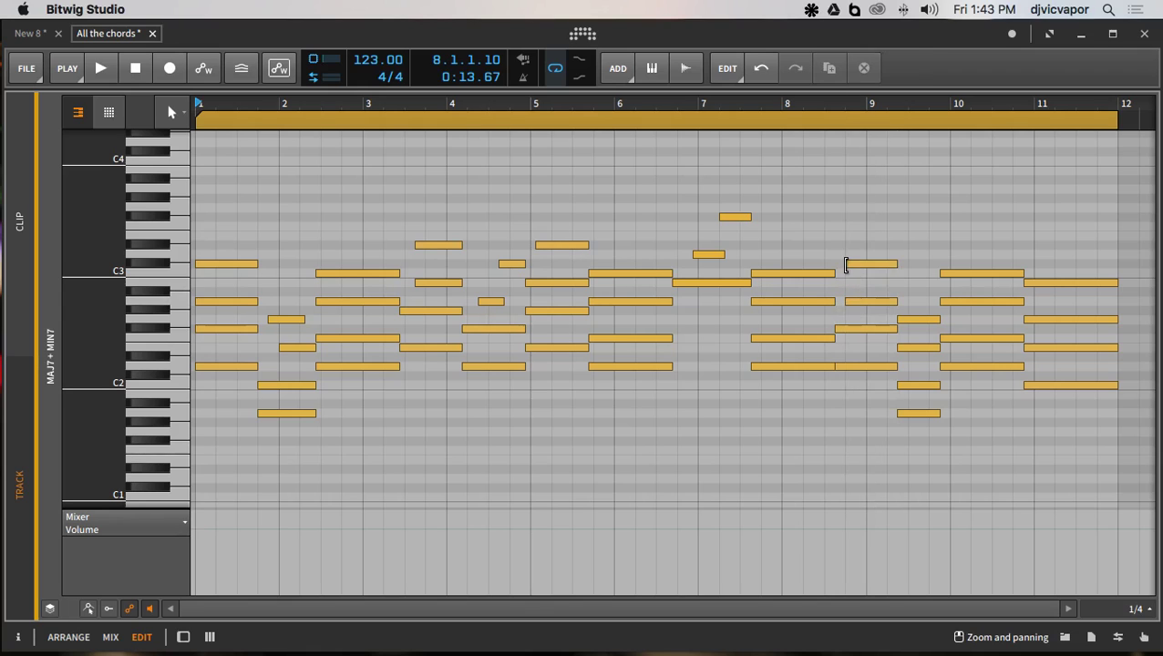
left_click_drag(845, 263, 865, 267)
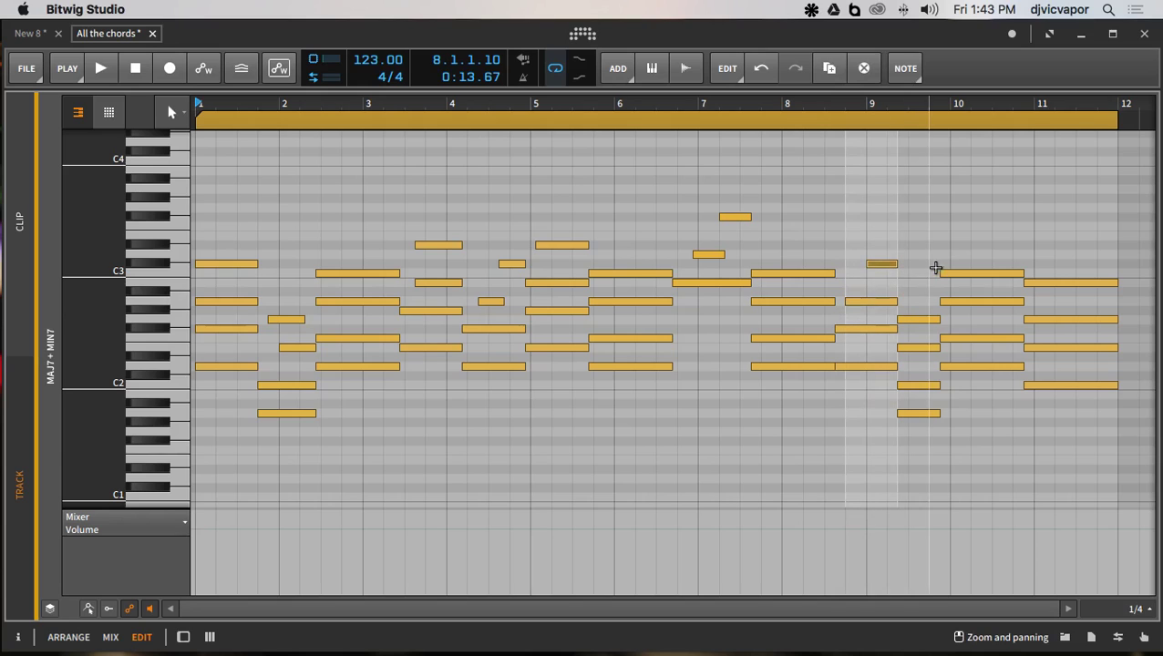
- Shorten the final chord's upper two notes to start at beats 2 and 3 of bar 11, the top one last, and briefly play the clip
left_click(1049, 283)
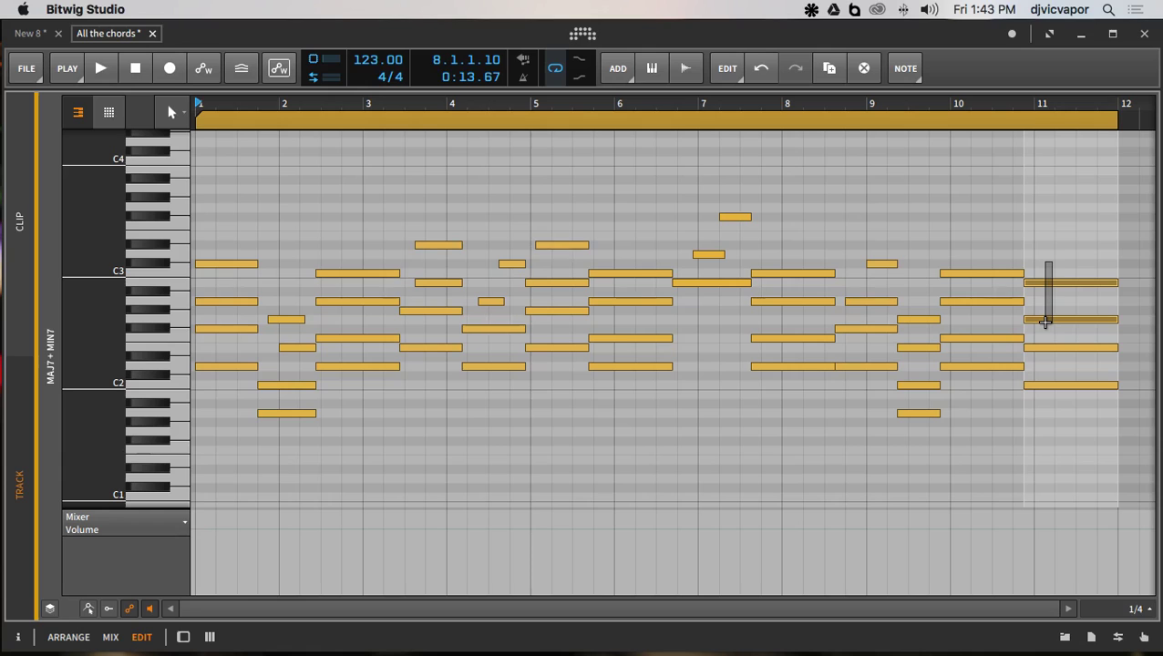
left_click_drag(1027, 319, 1058, 317)
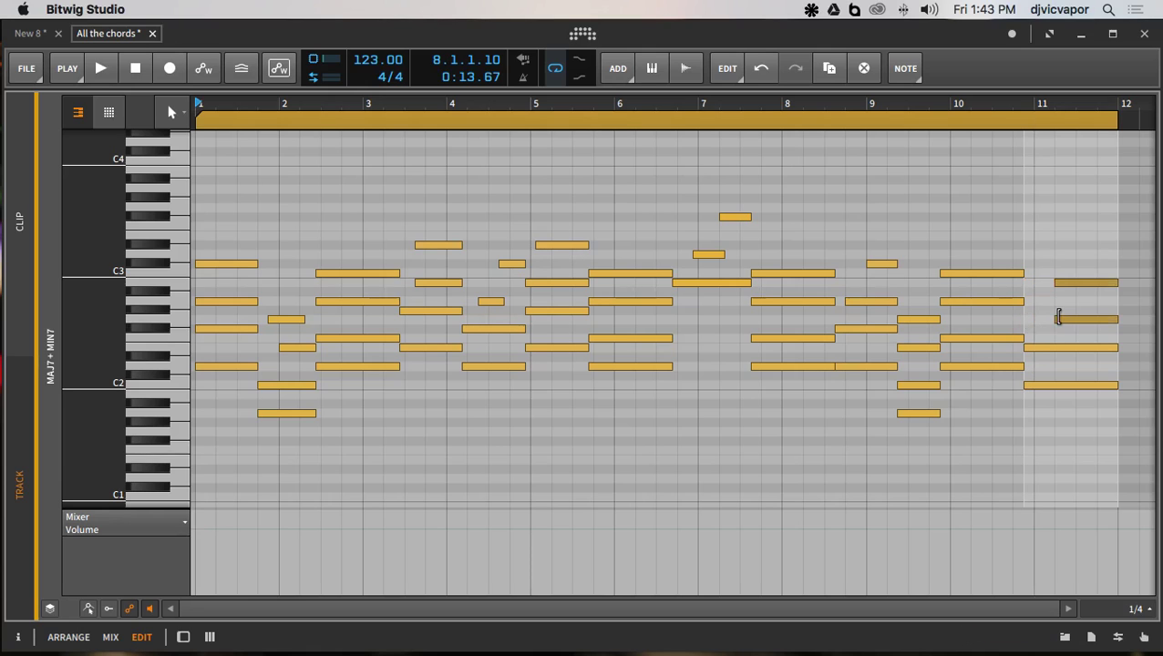
left_click(1053, 285)
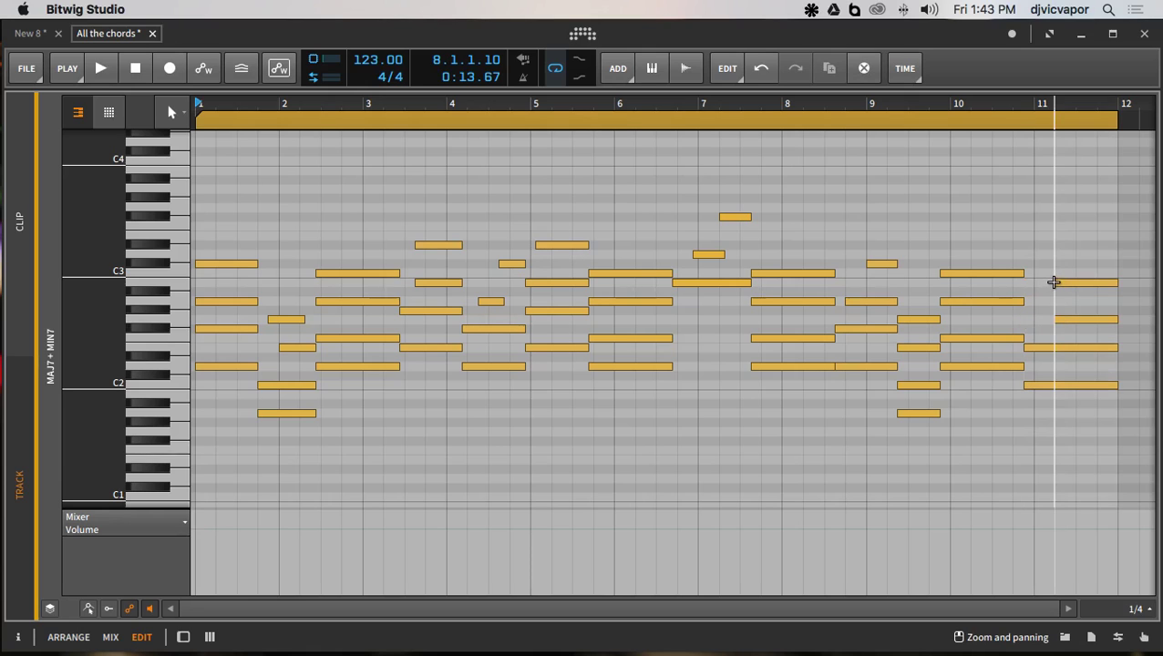
left_click_drag(1058, 284, 1078, 284)
left_click(1062, 262)
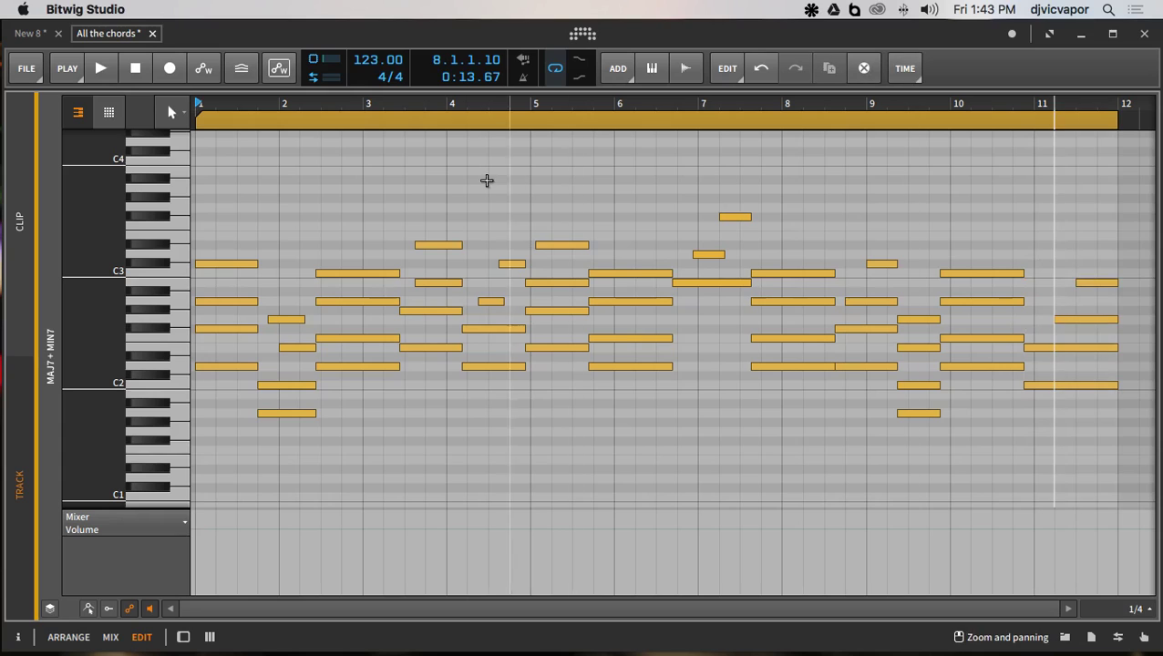
left_click(108, 66)
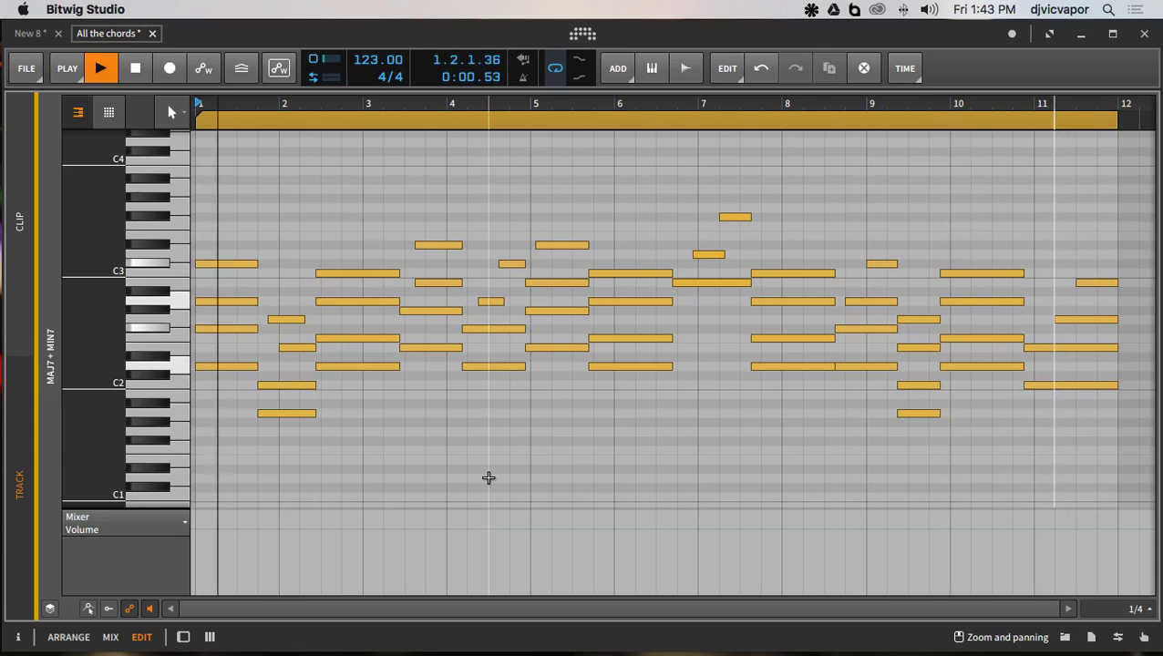
key("space")
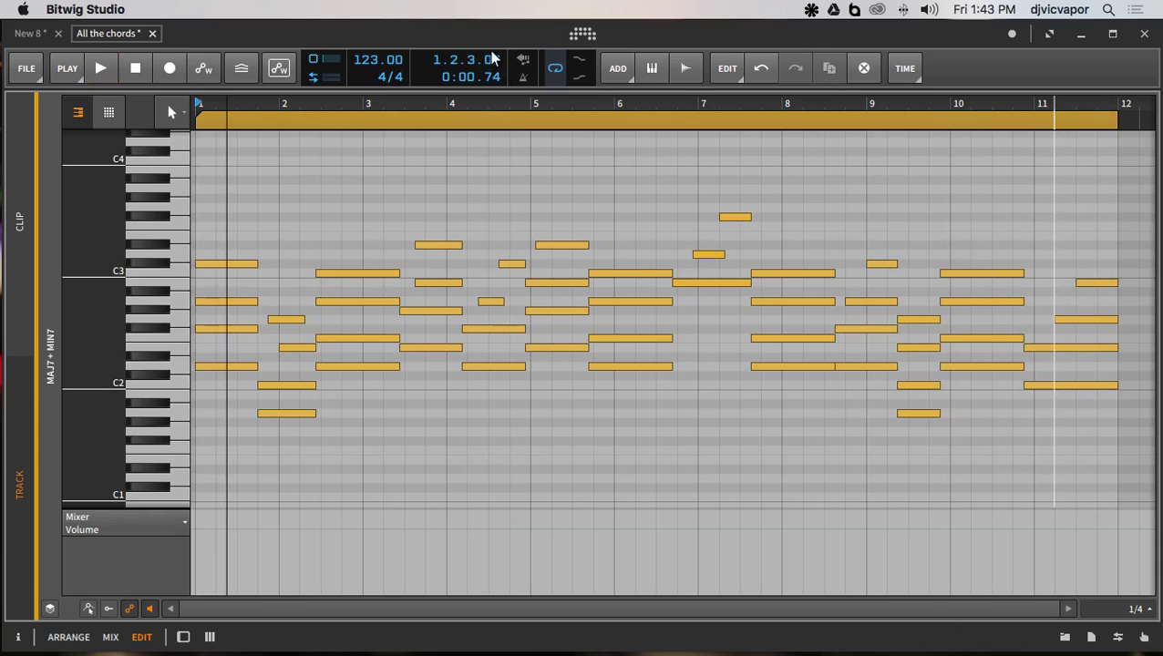
- Copy the full Maj7 + Min7 clip from the arrangement timeline
scroll(492, 102, "down", 5)
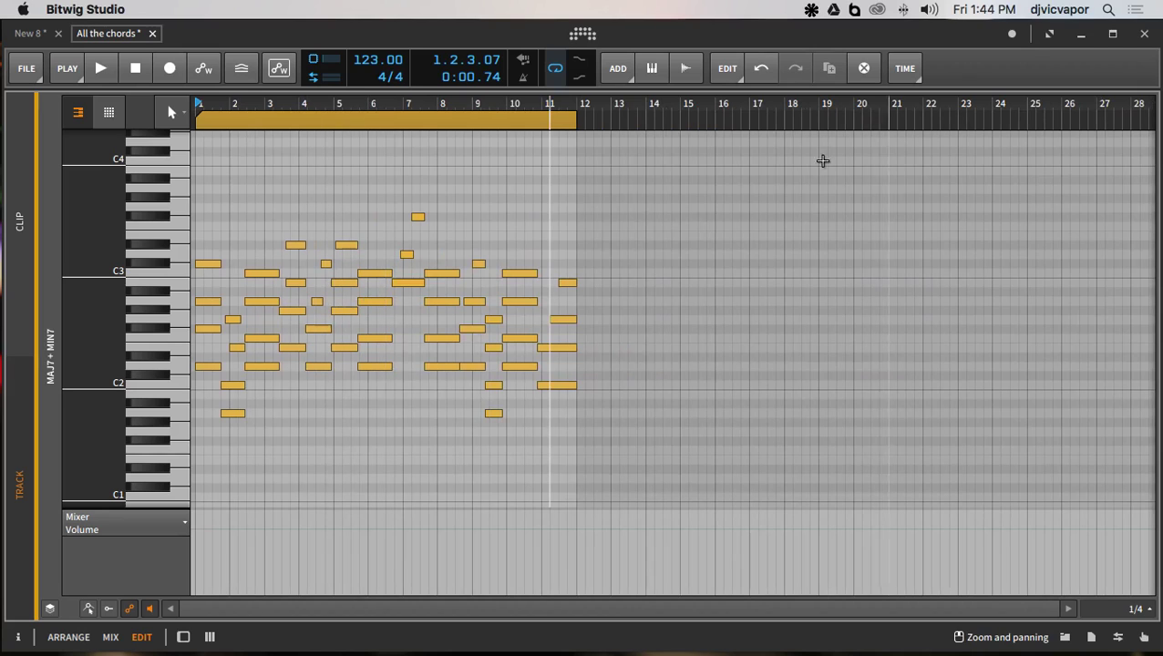
left_click(105, 642)
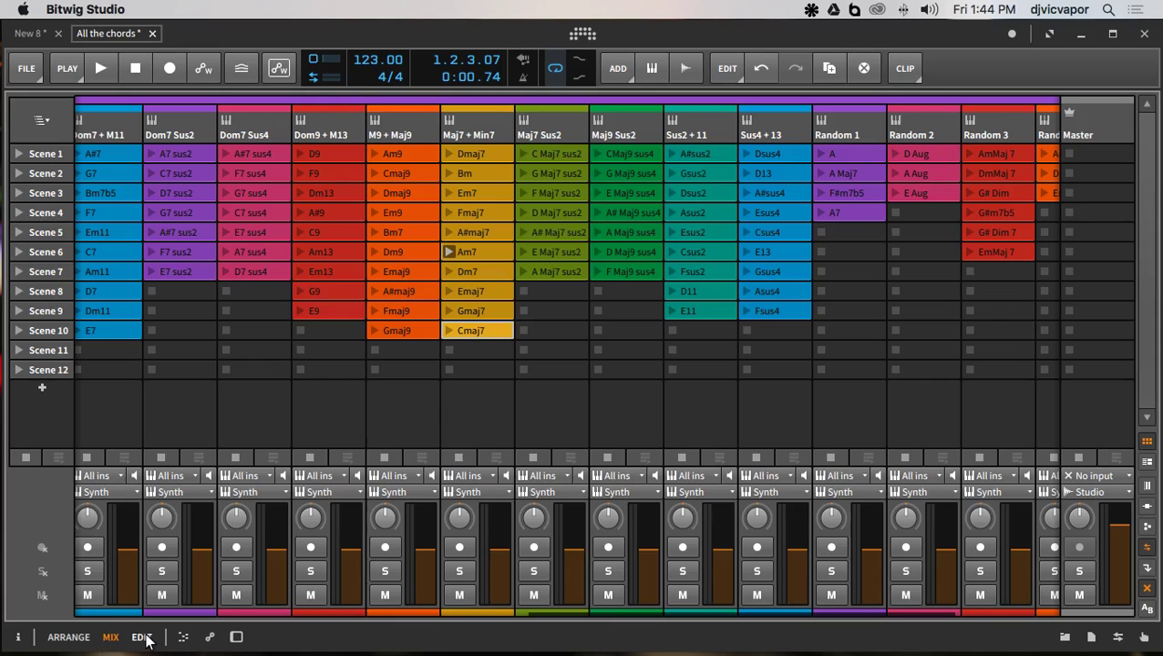
left_click(68, 637)
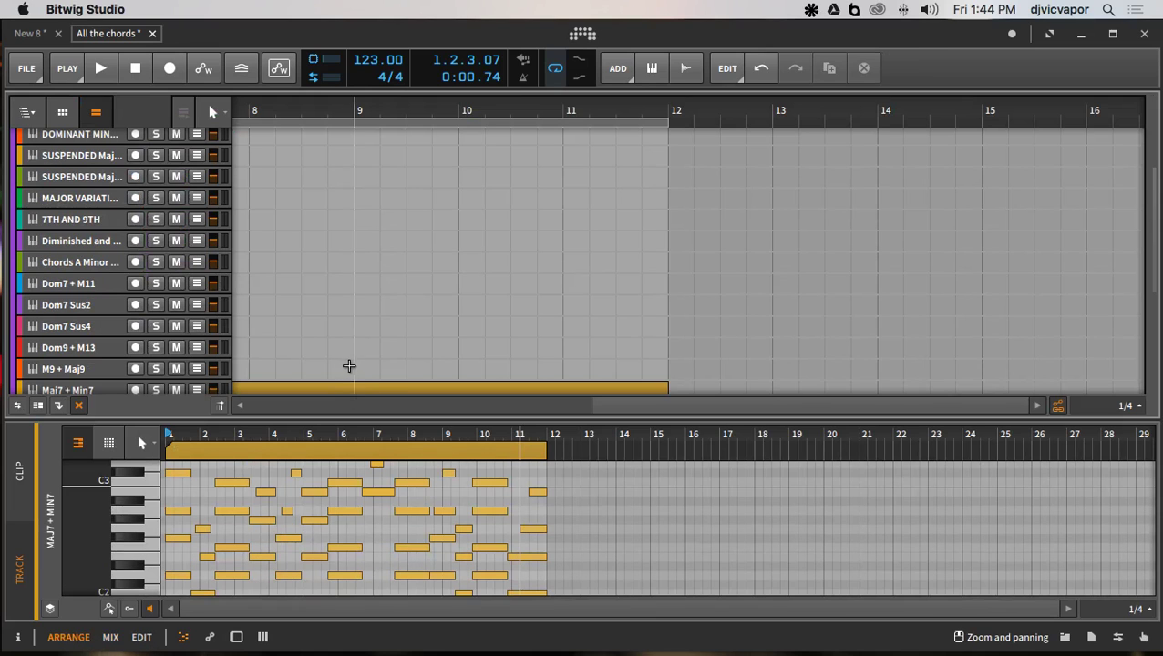
scroll(445, 314, "down", 3)
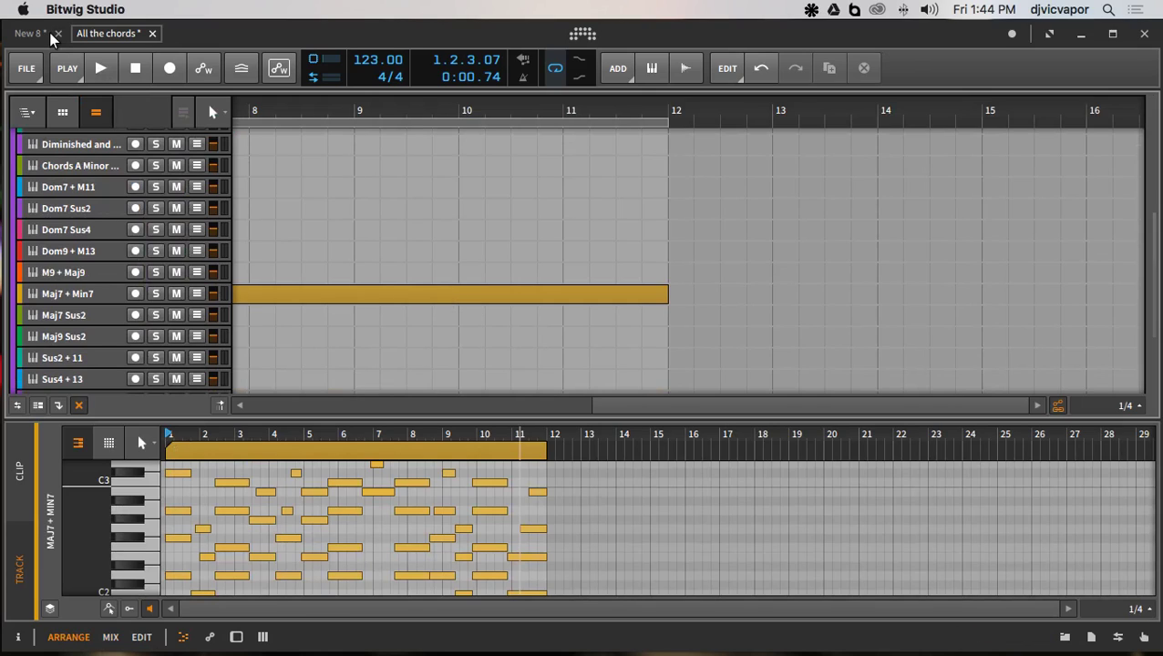
left_click_drag(368, 125, 520, 109)
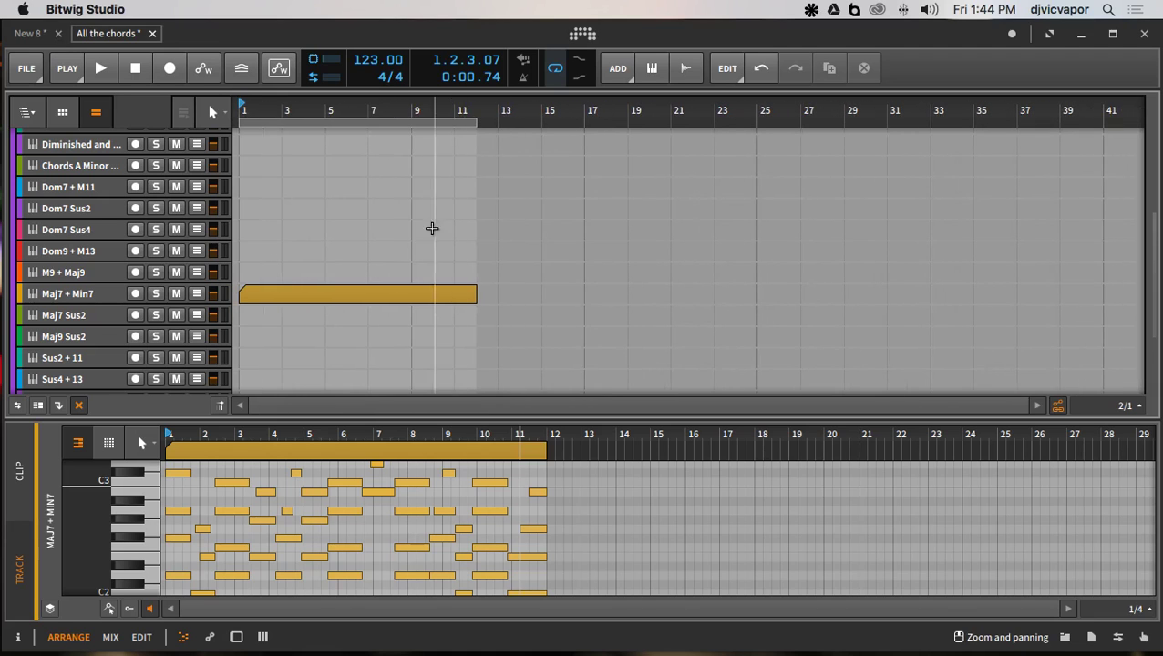
left_click(367, 294)
right_click(367, 293)
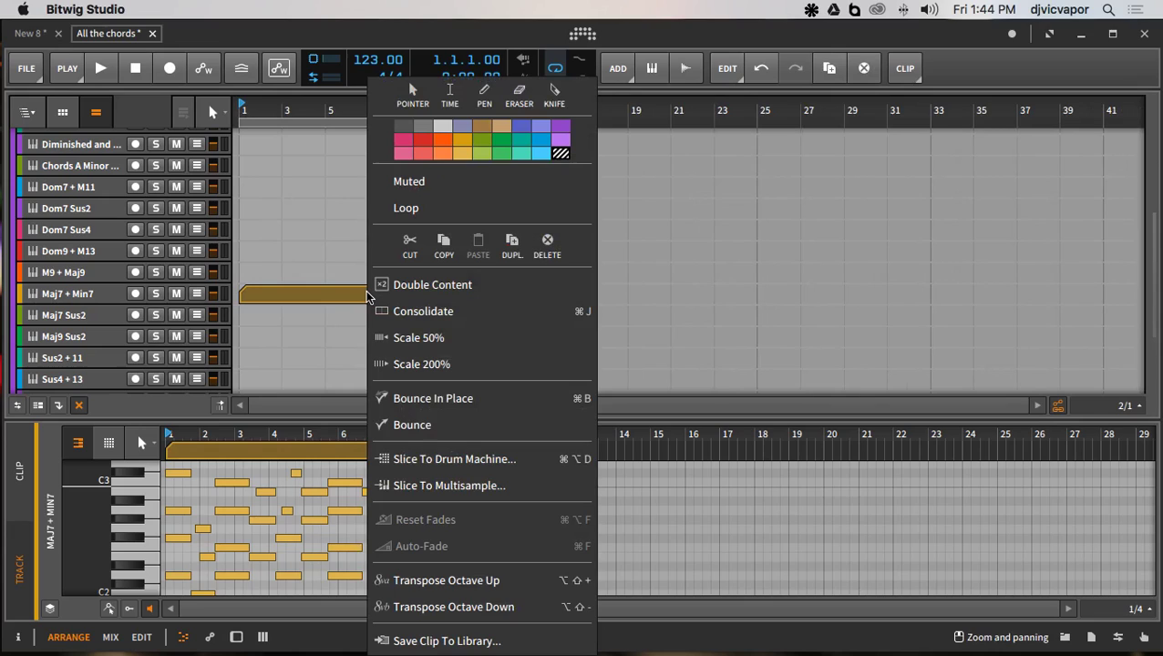
left_click(441, 245)
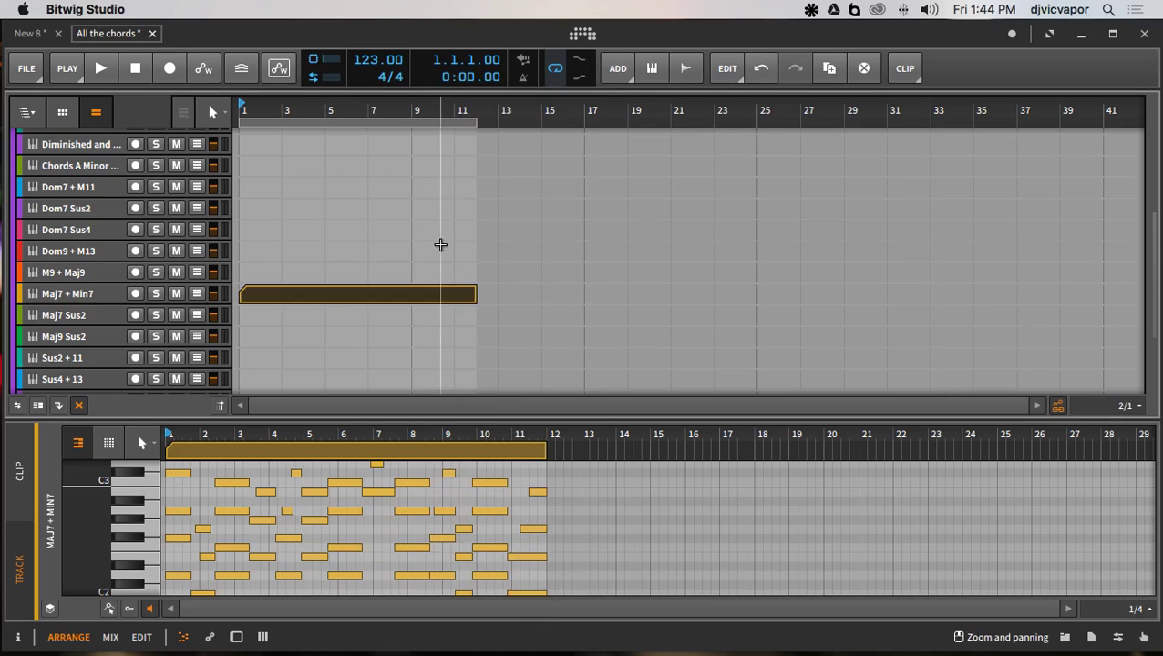
- Switch to the New 8 project and add an instrument track after Nerve
left_click(49, 33)
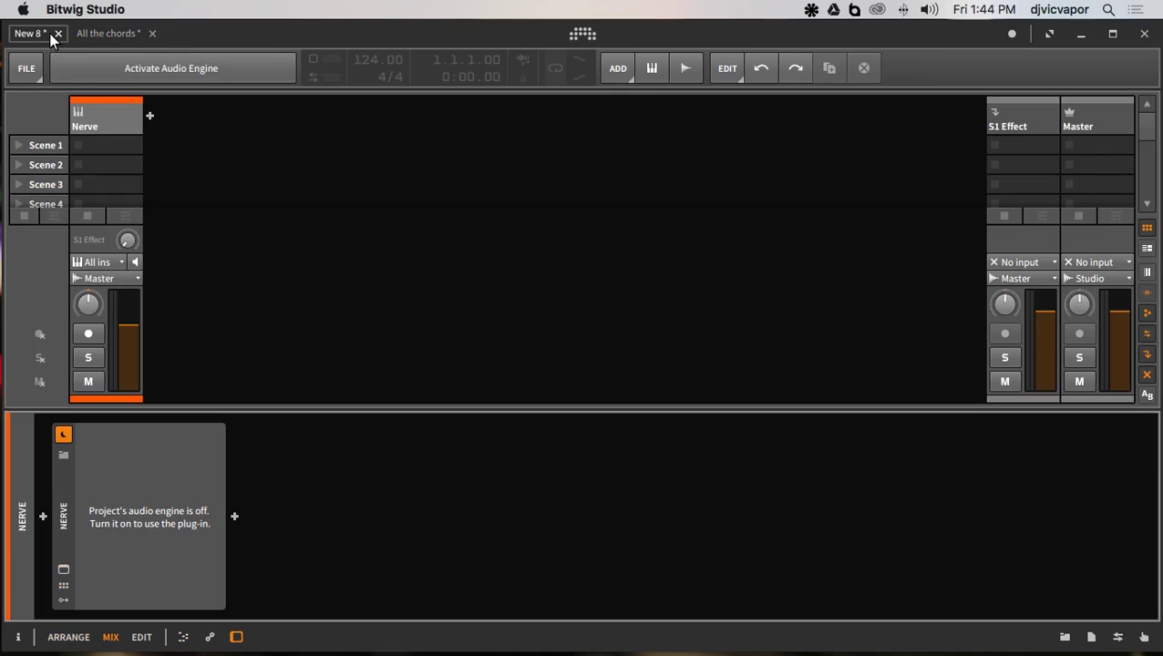
right_click(202, 128)
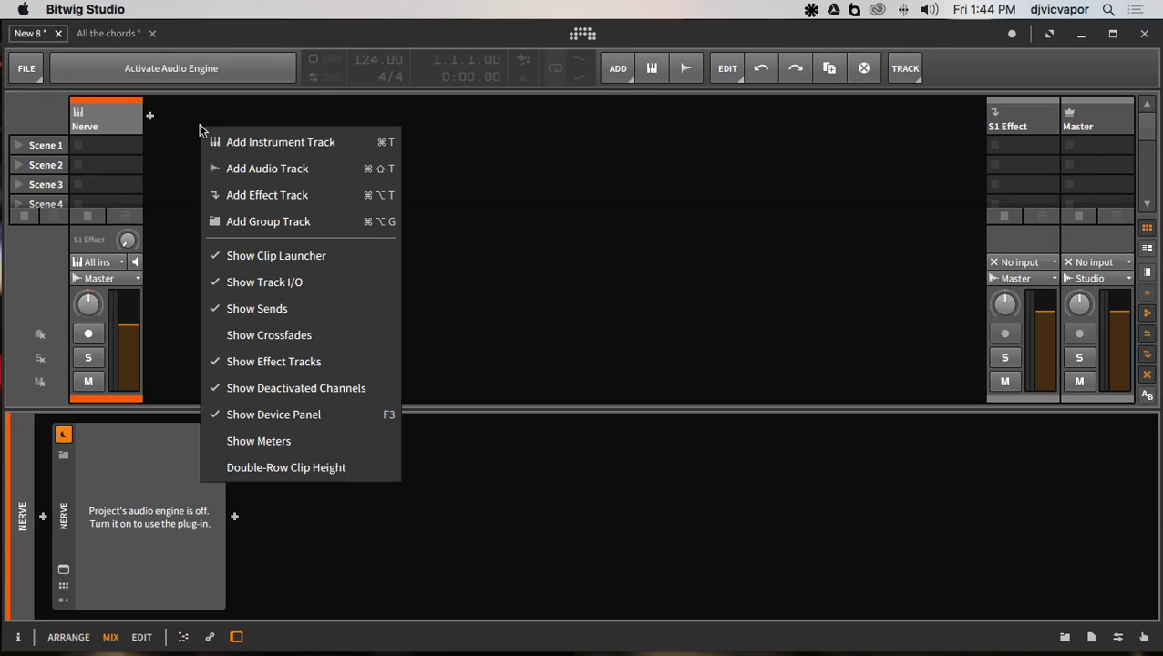
left_click(219, 144)
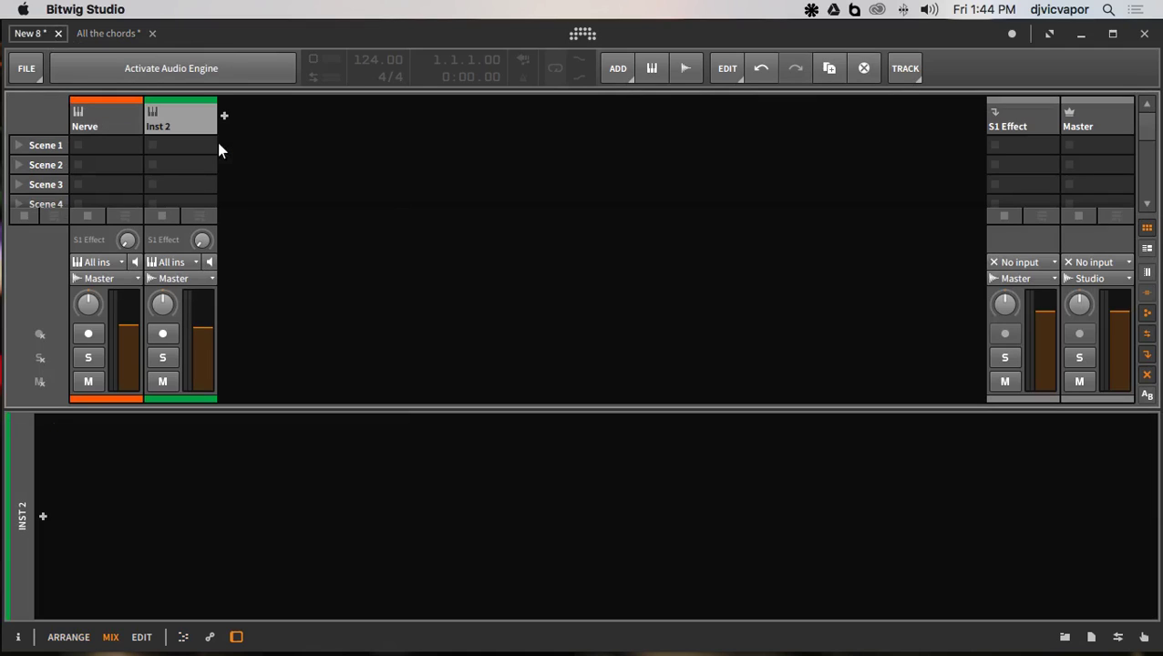
right_click(192, 144)
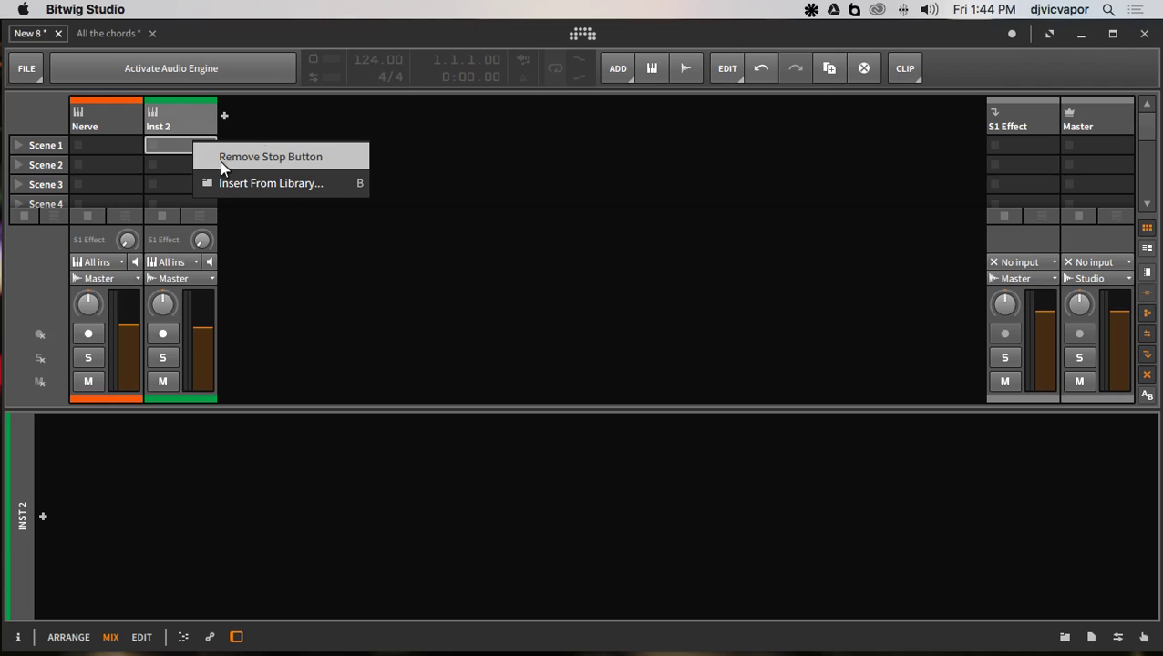
left_click(319, 118)
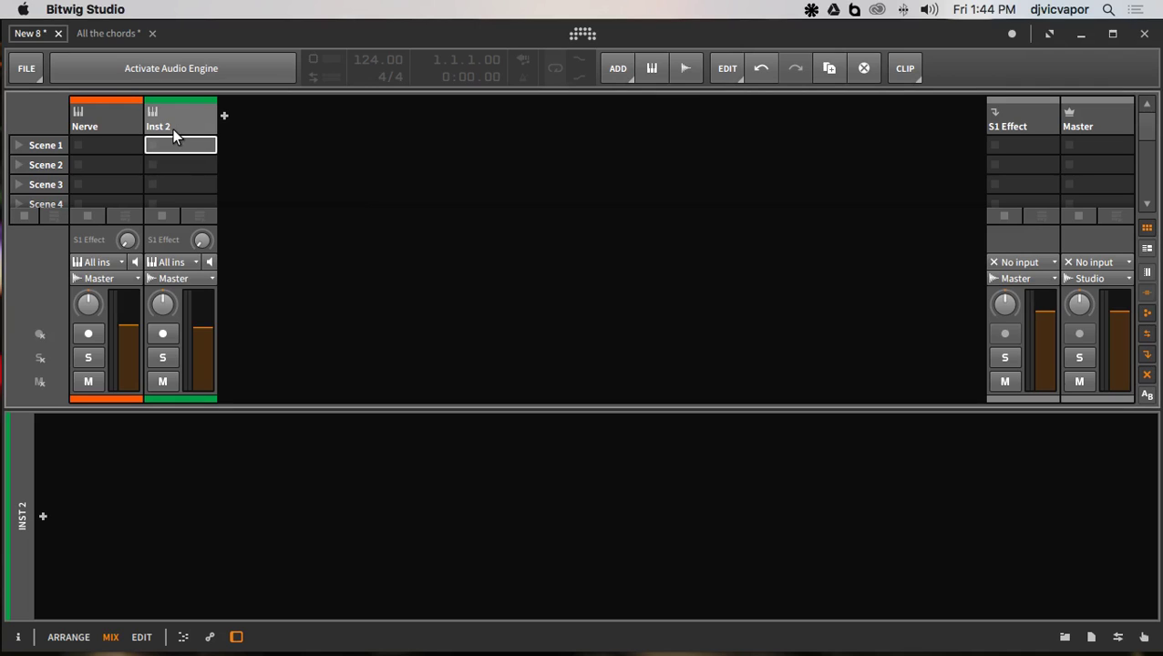
- Recheck the Maj7 + Min7 clip in the All the chords project and paste it into Inst 2's Scene 1 slot in New 8
left_click(118, 32)
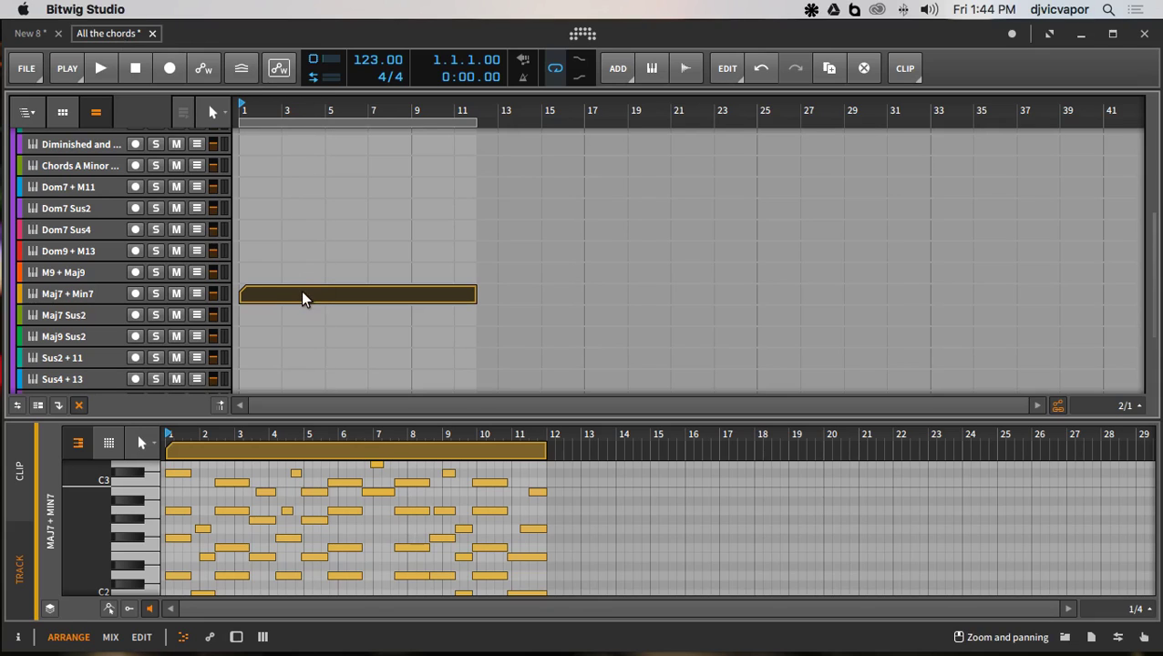
left_click(42, 36)
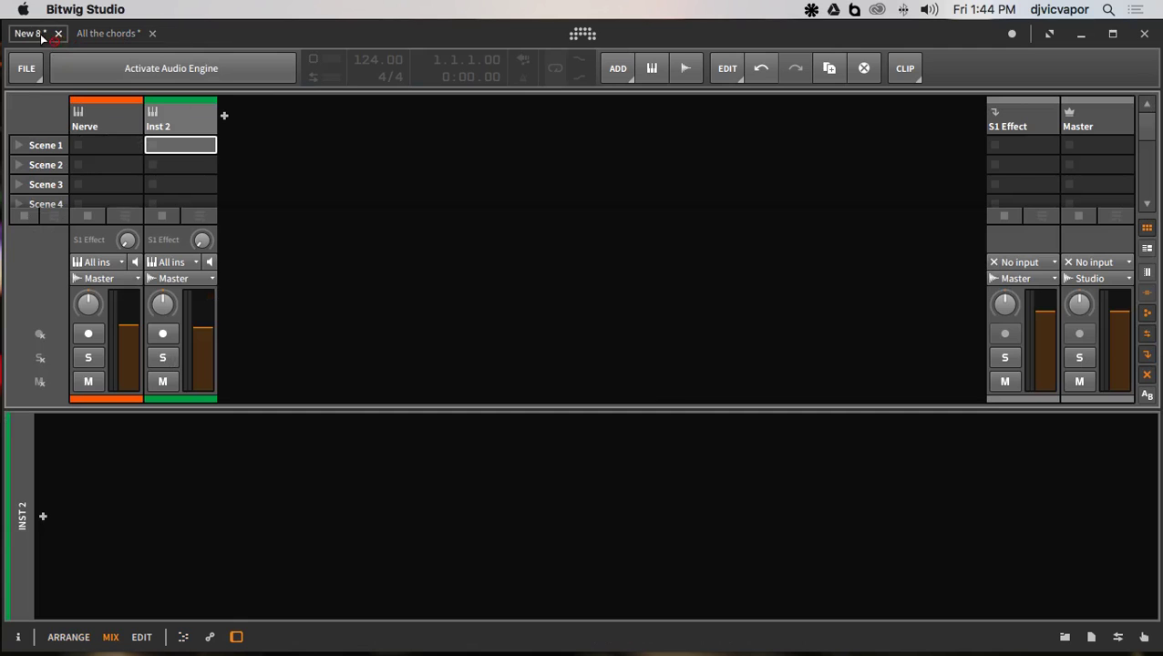
double_click(168, 148)
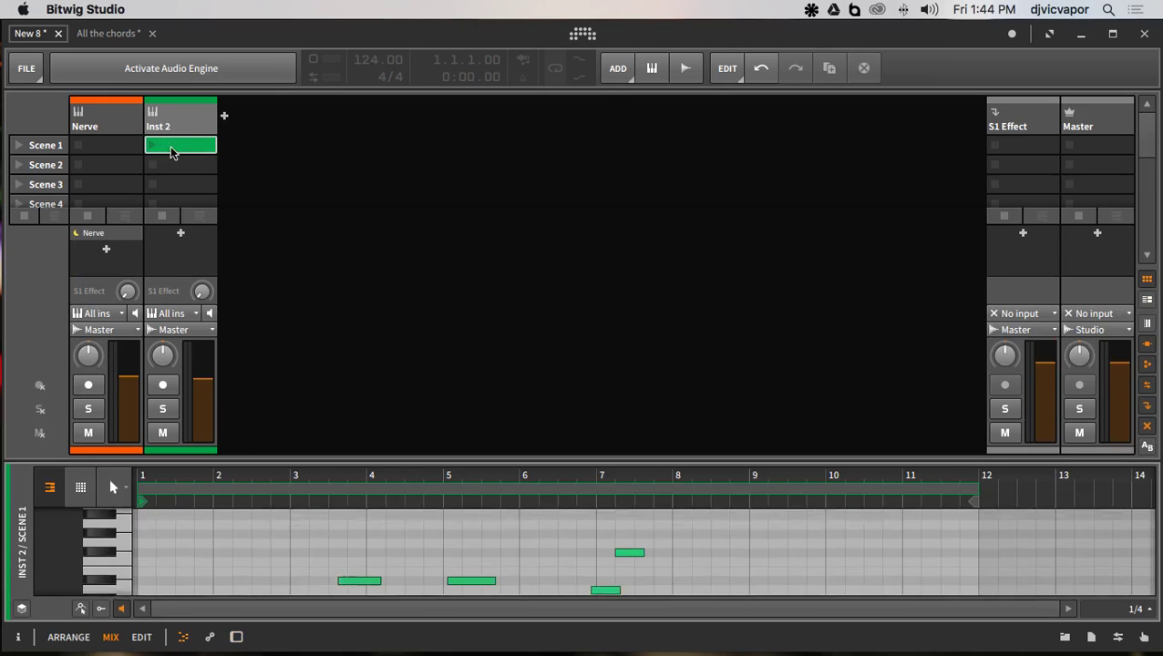
- Enlarge the note editor and delete the pasted clip's four notes that extend beyond bar 12's start
left_click_drag(419, 463, 420, 350)
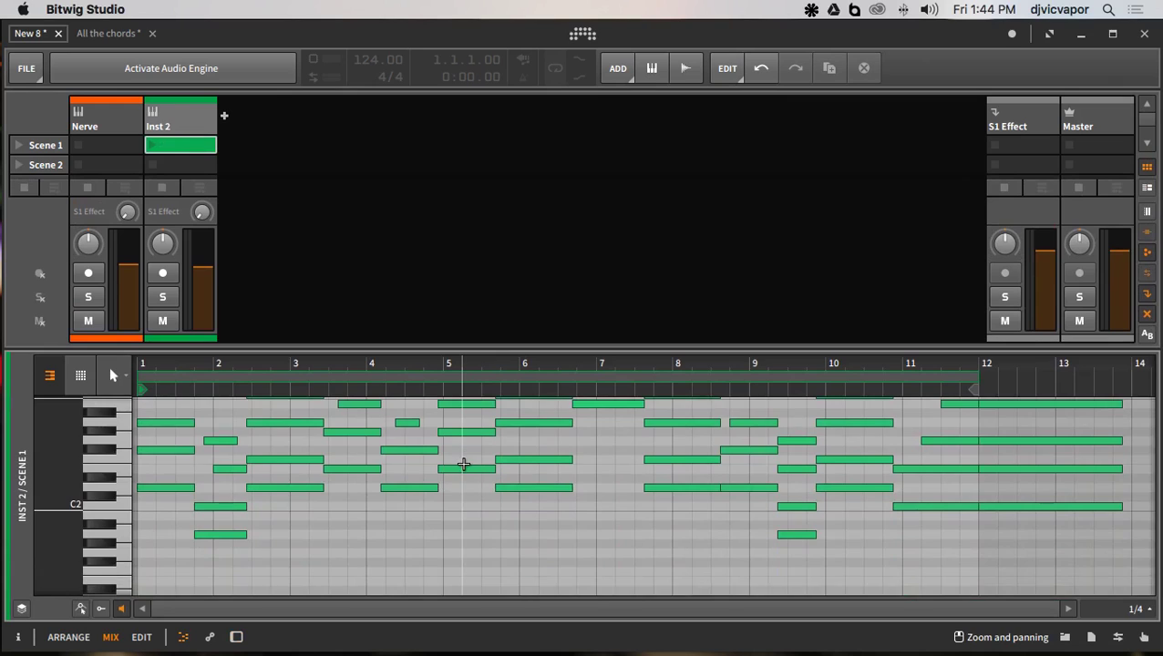
scroll(464, 465, "up", 3)
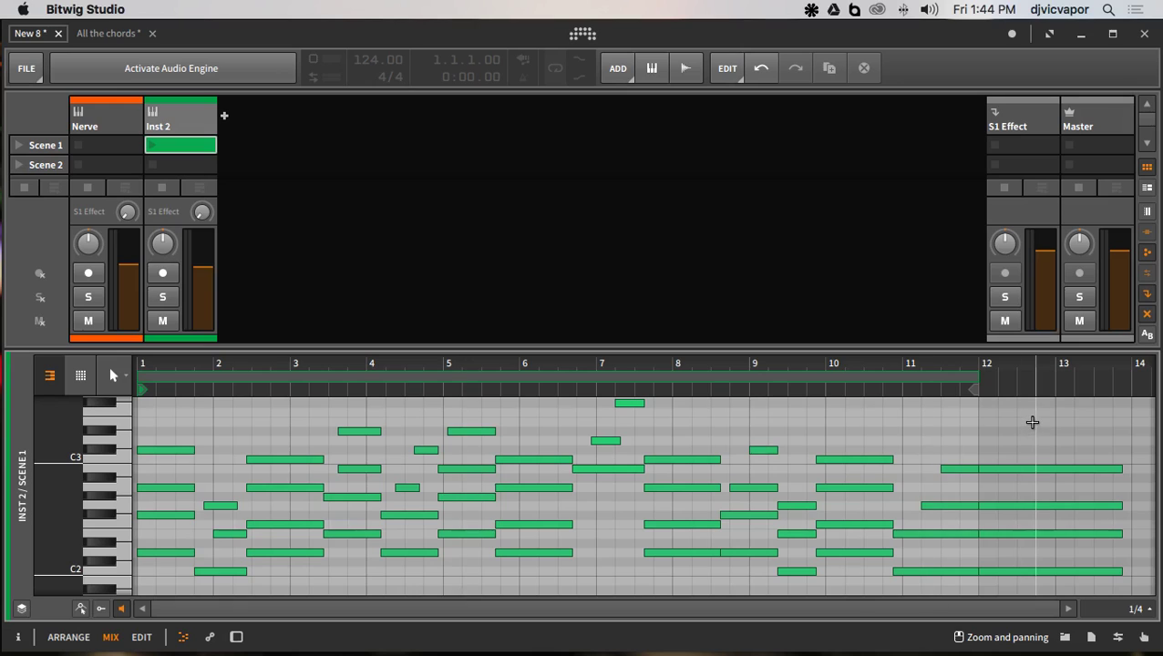
left_click_drag(1031, 422, 1028, 580)
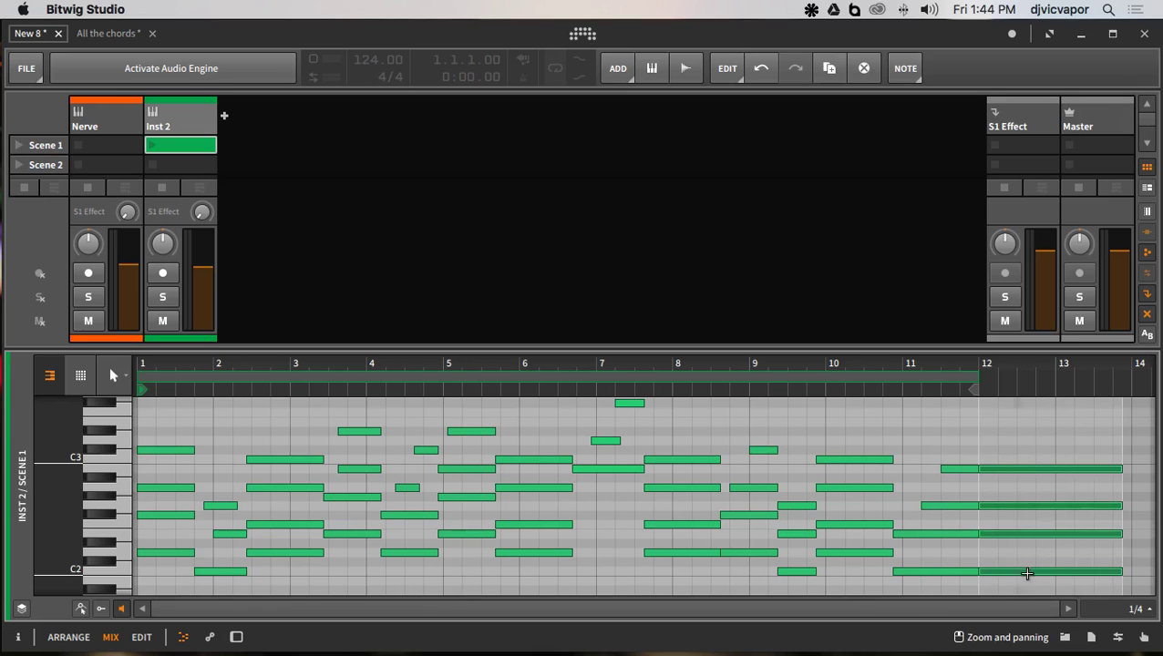
key("Delete")
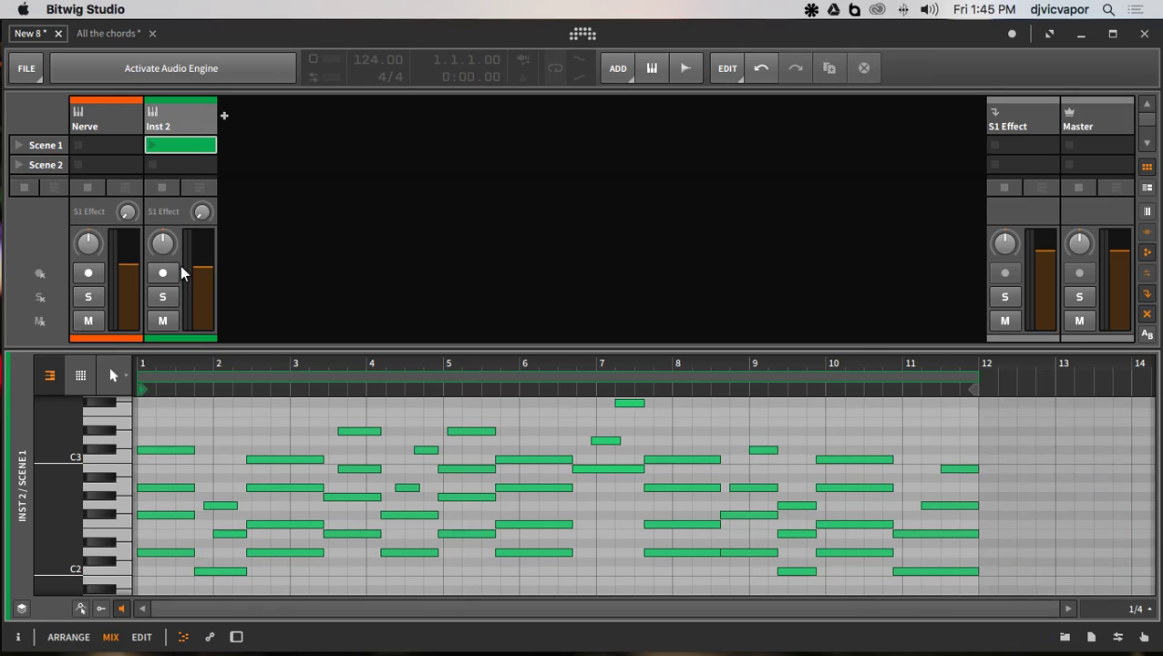
- Activate the New 8 project's audio engine and mute the Nerve track
left_click(182, 124)
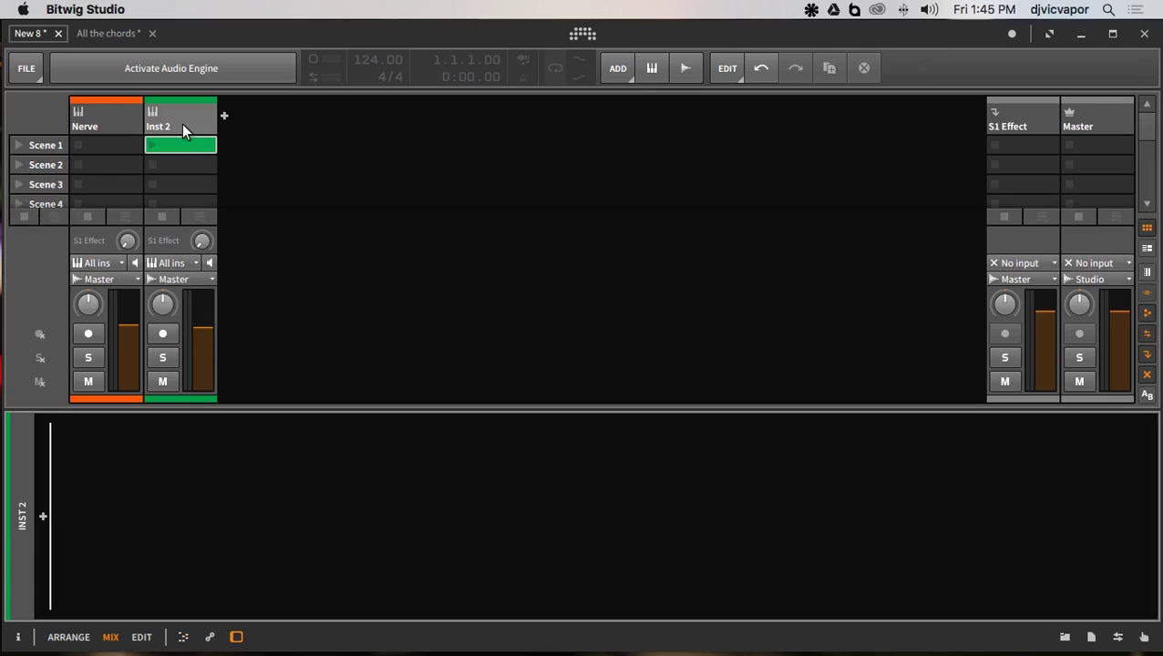
left_click(121, 121)
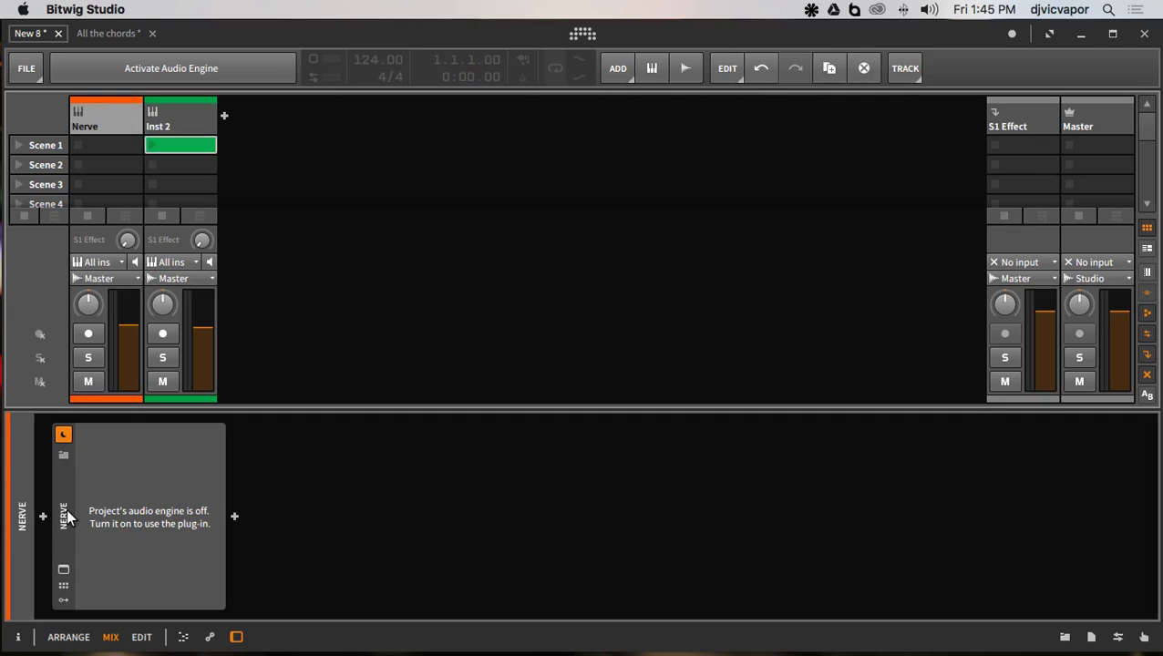
left_click(141, 72)
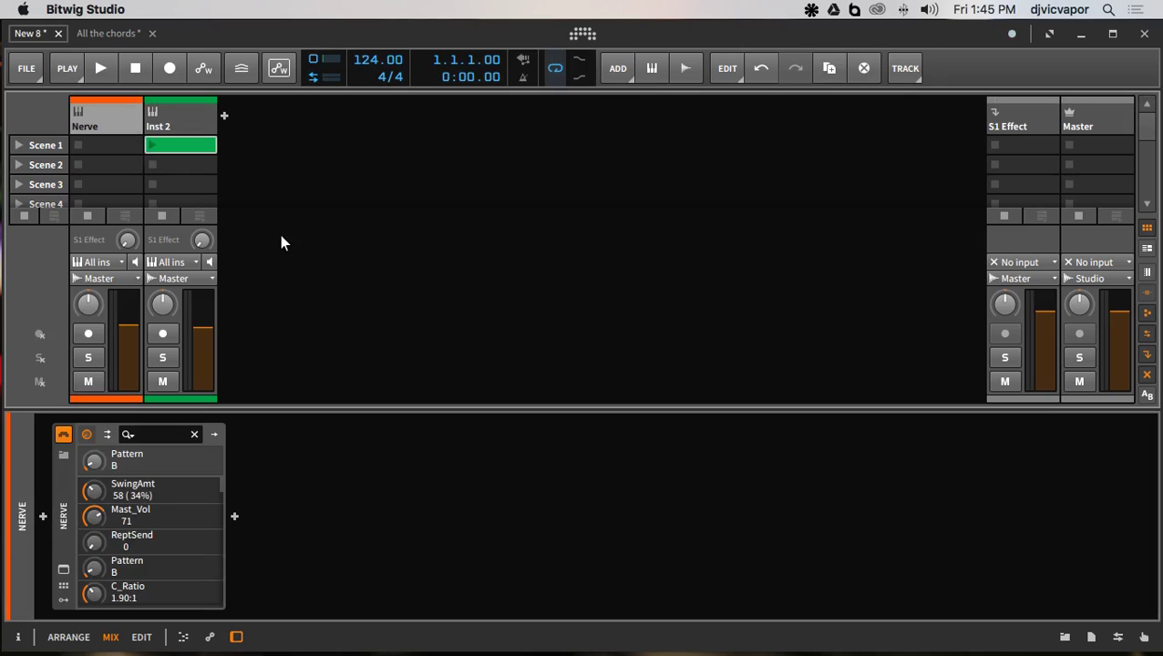
left_click(88, 381)
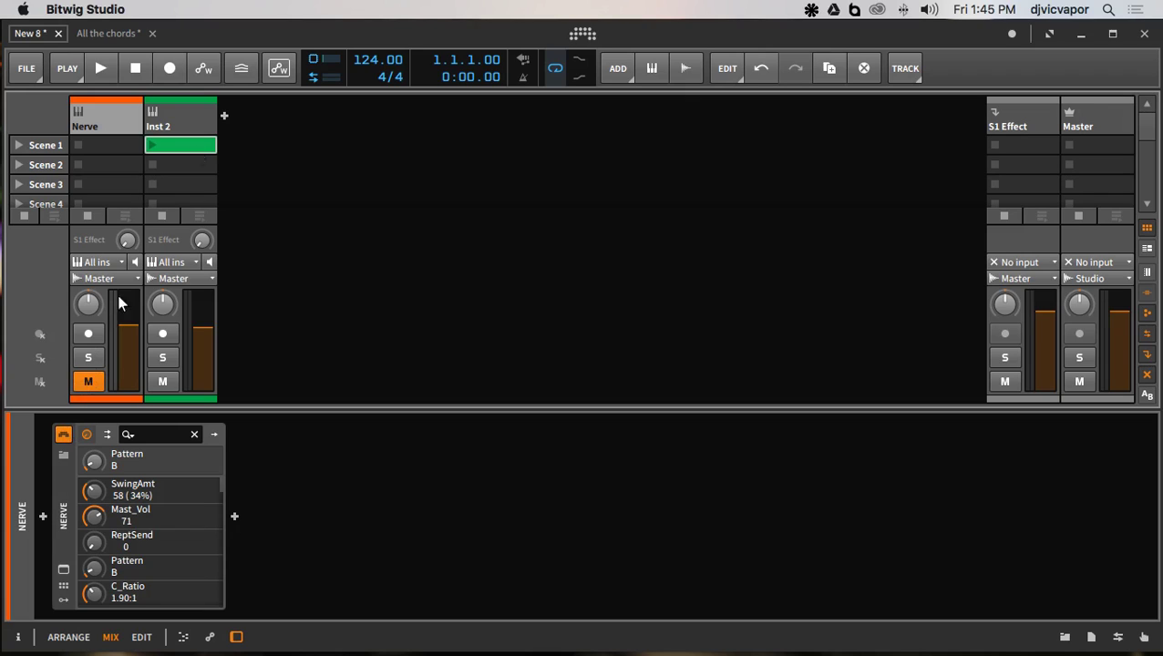
- Insert the Rob Papen Blue2 synth into the empty device chain of the Inst 2 track
left_click(186, 123)
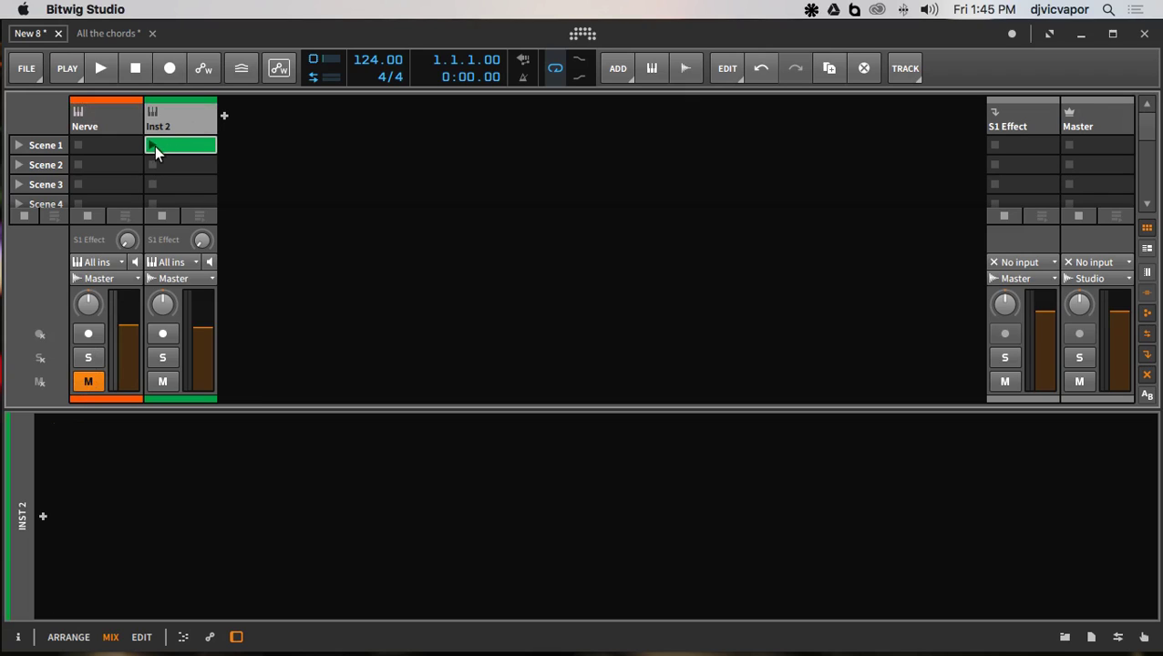
left_click(43, 517)
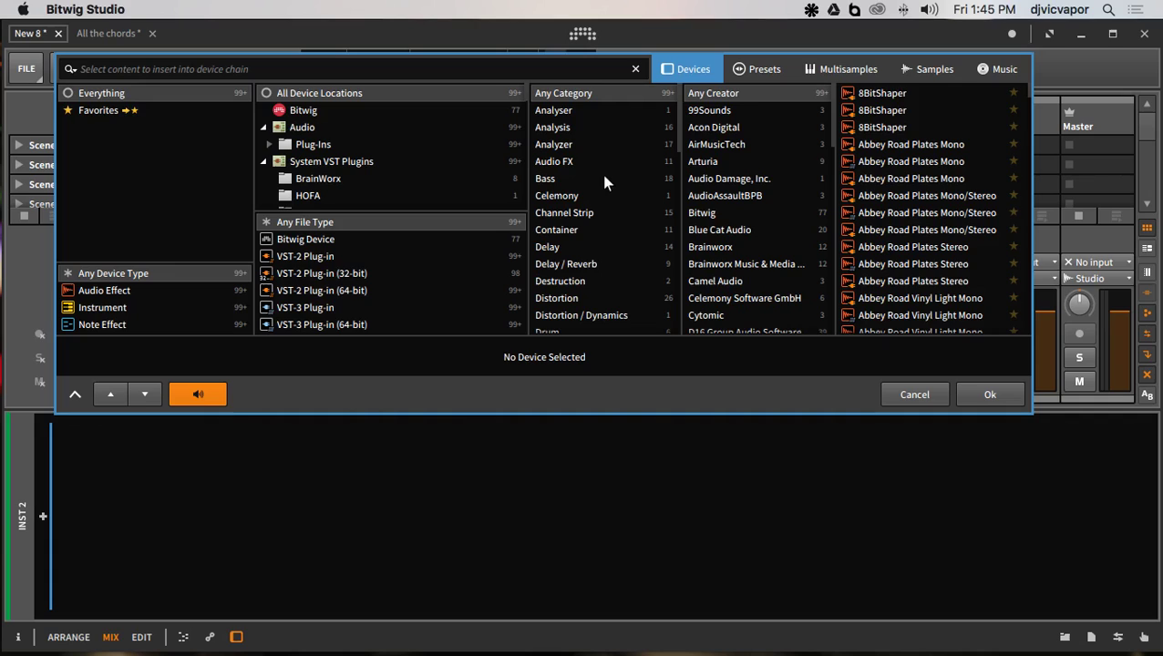
scroll(594, 156, "down", 3)
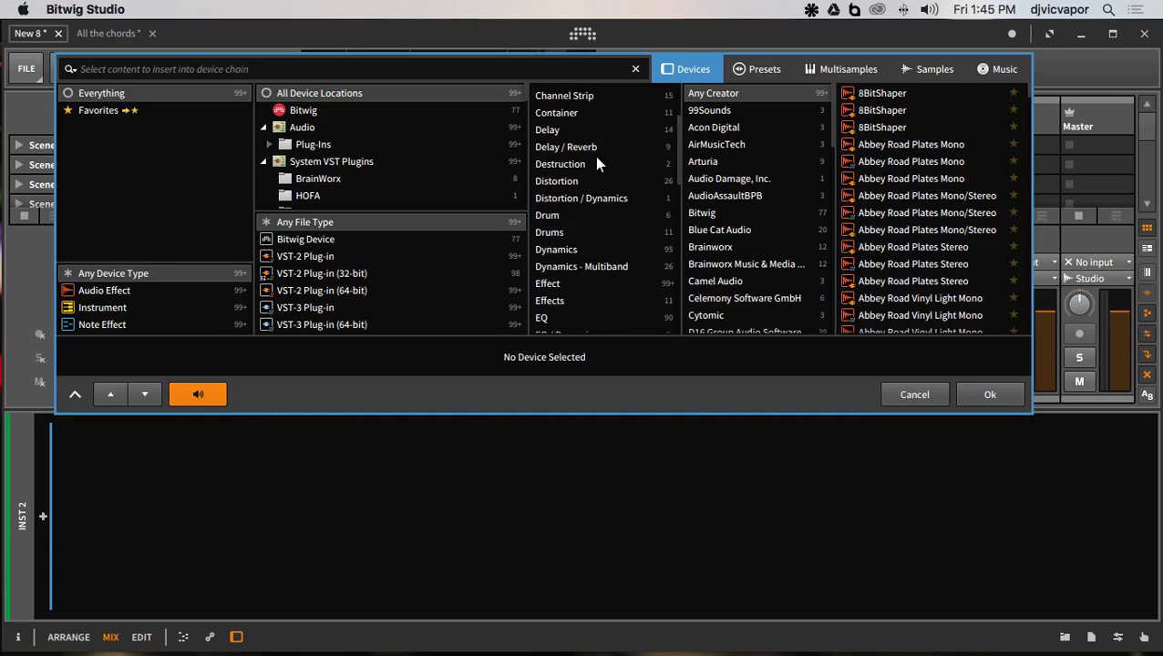
scroll(411, 175, "down", 2)
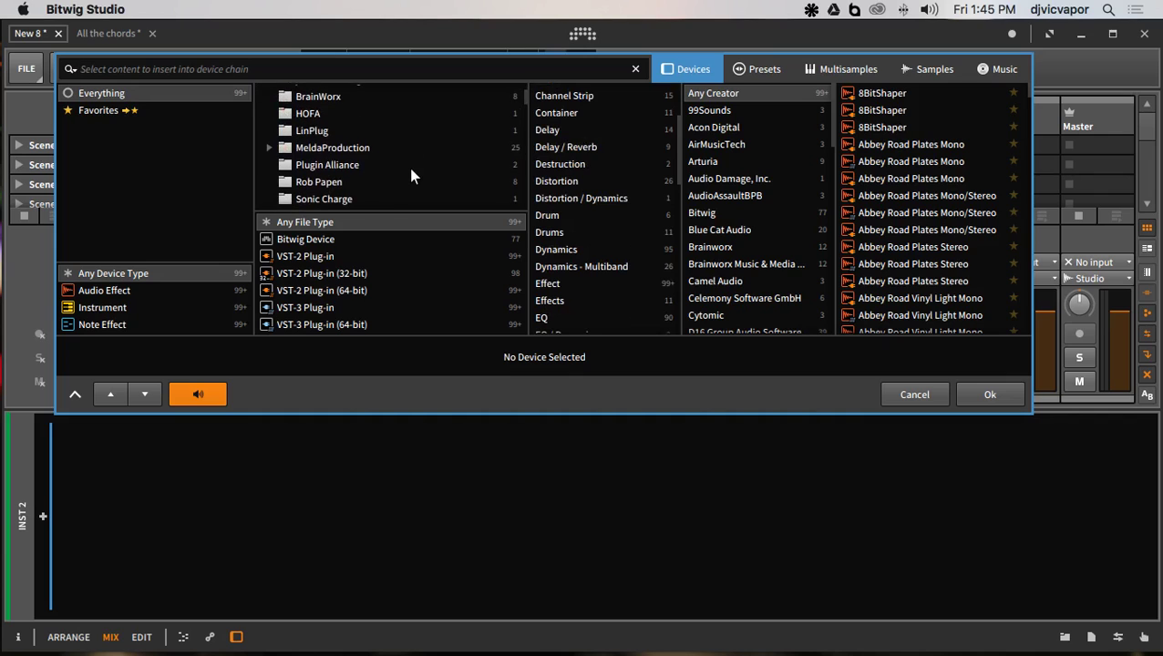
left_click(331, 182)
left_click(873, 128)
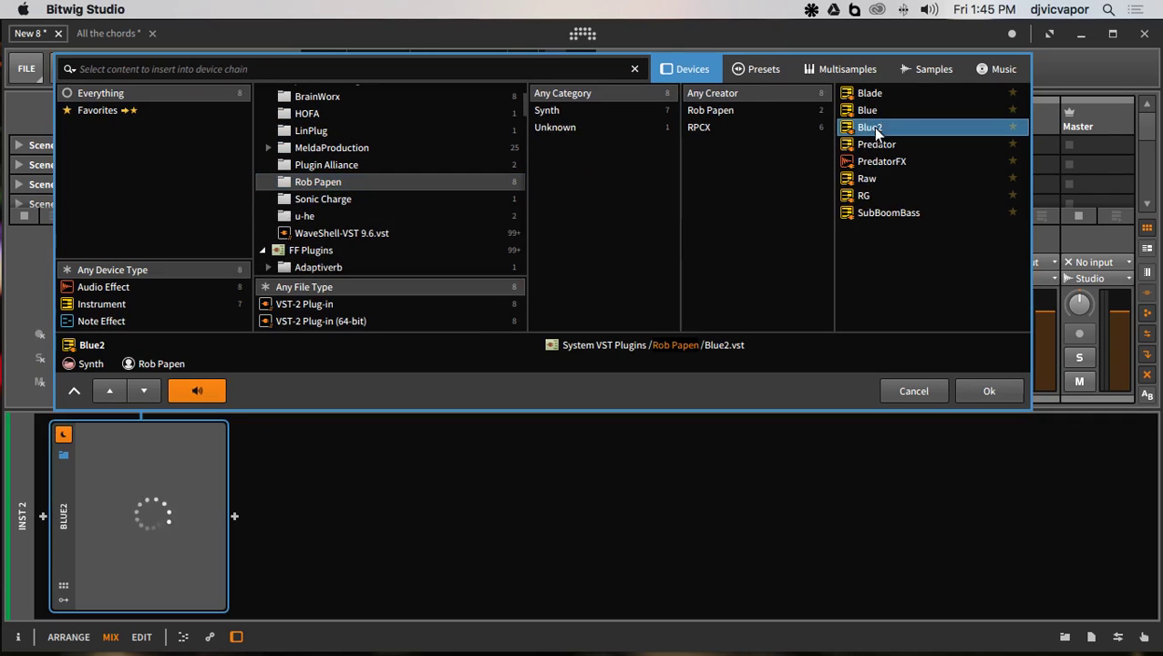
left_click(977, 390)
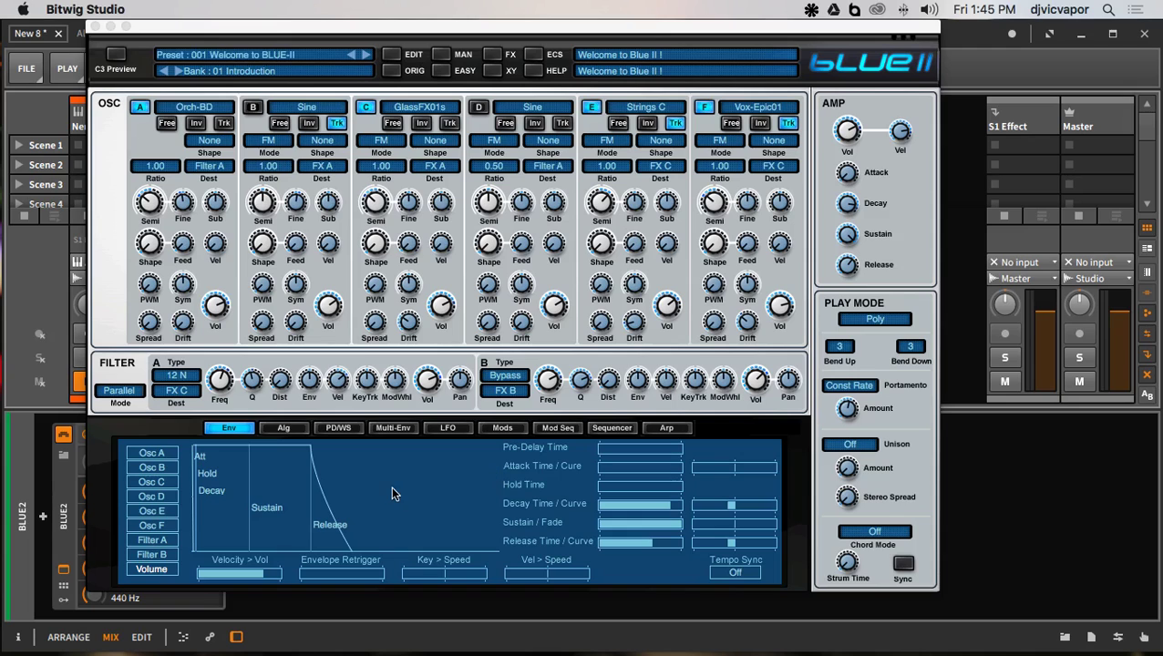
- Load Blue2's 003 80inch Triangle preset from bank 08 Synth Sounds 01 and launch the Scene 1 chord clip
left_click(440, 54)
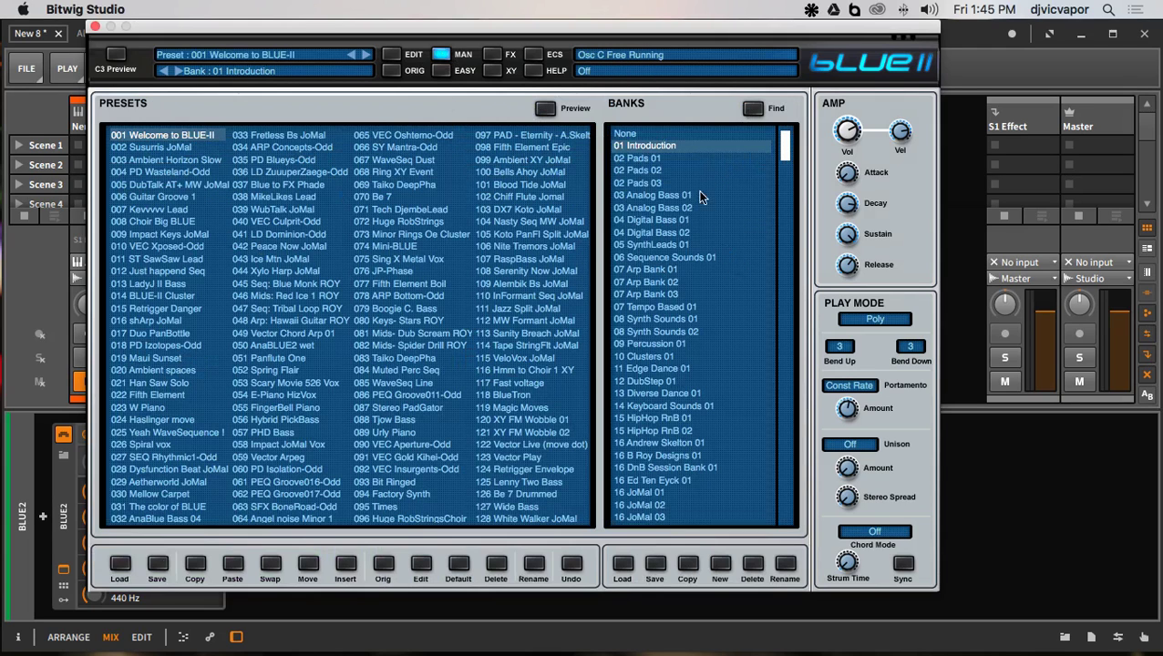
left_click(652, 318)
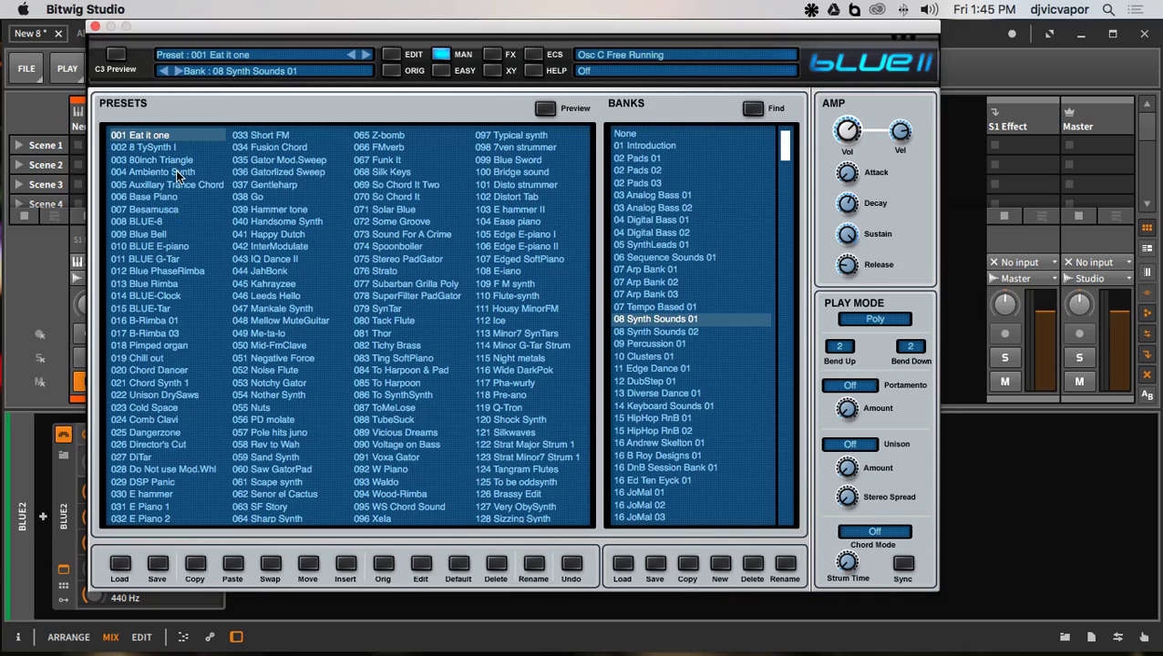
left_click(180, 162)
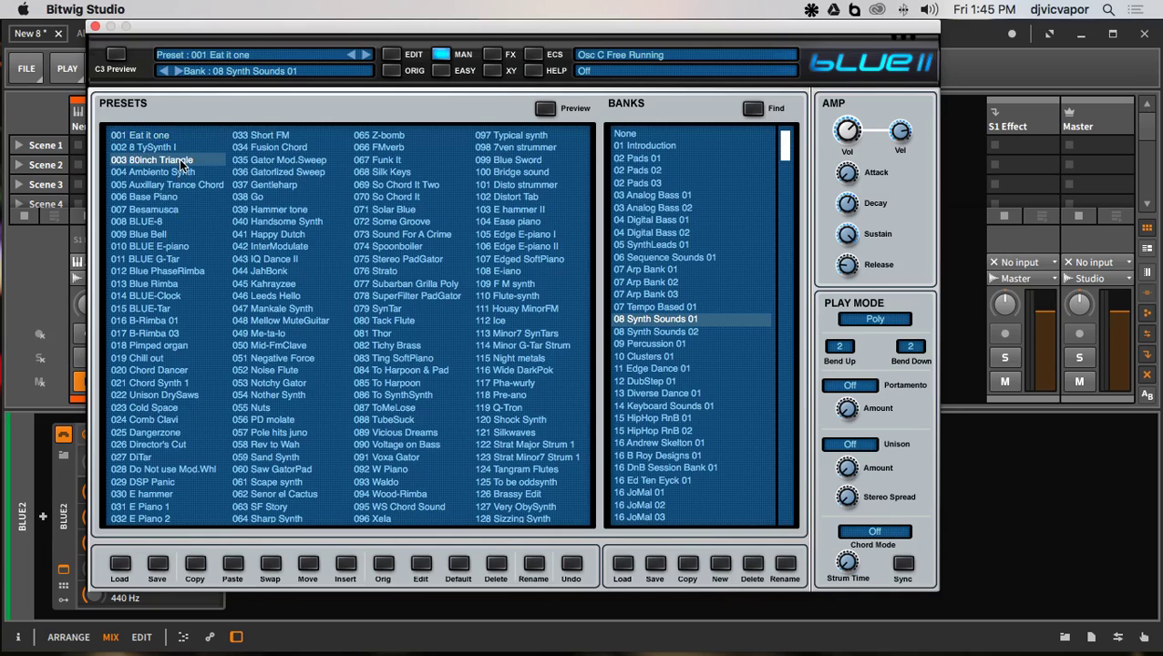
left_click(94, 26)
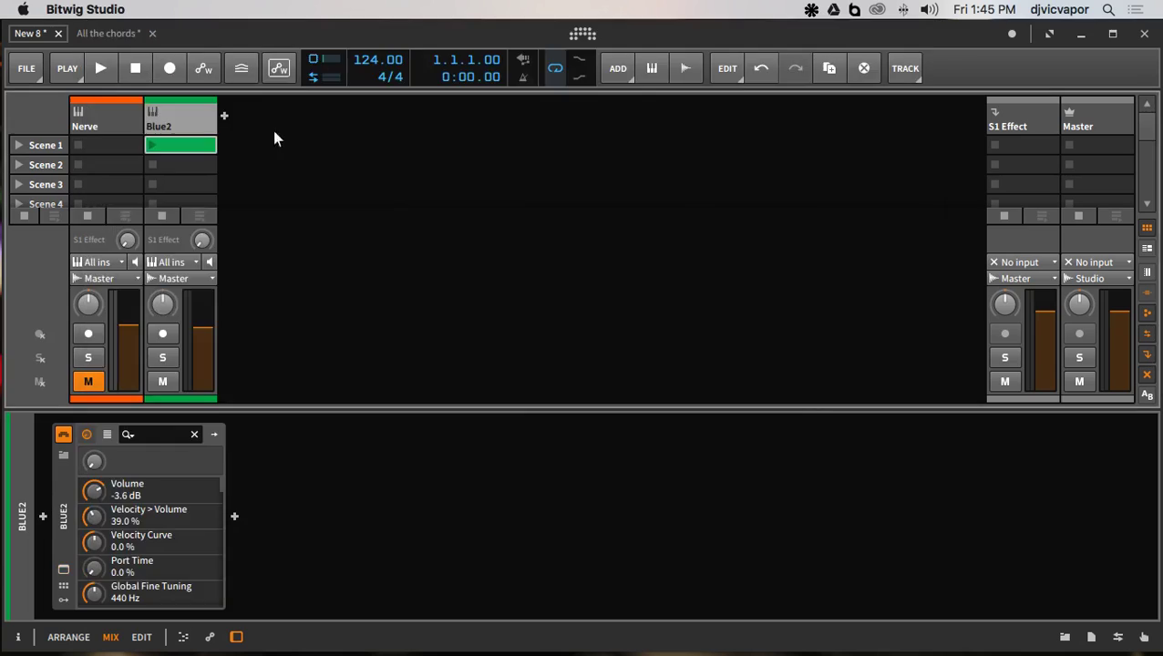
left_click(148, 146)
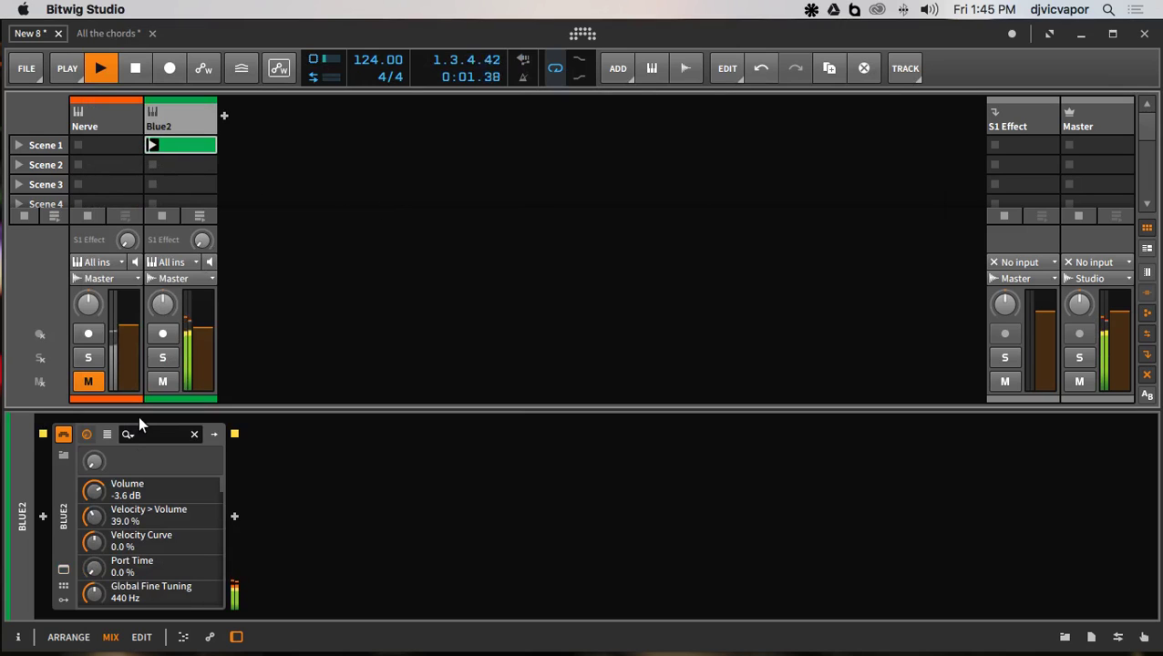
- Audition Blue2's BLUE E-piano, So Chord It, So Chord It Two, Silk Keys and Silkwaves presets with the playing clip
left_click(63, 570)
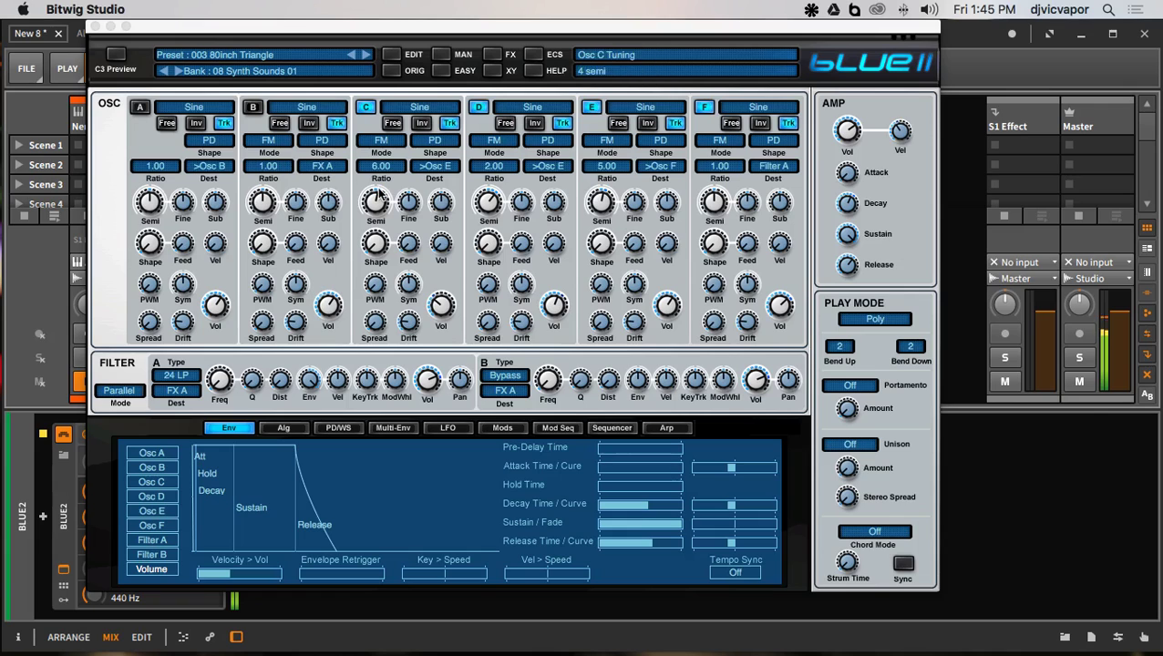
left_click(441, 55)
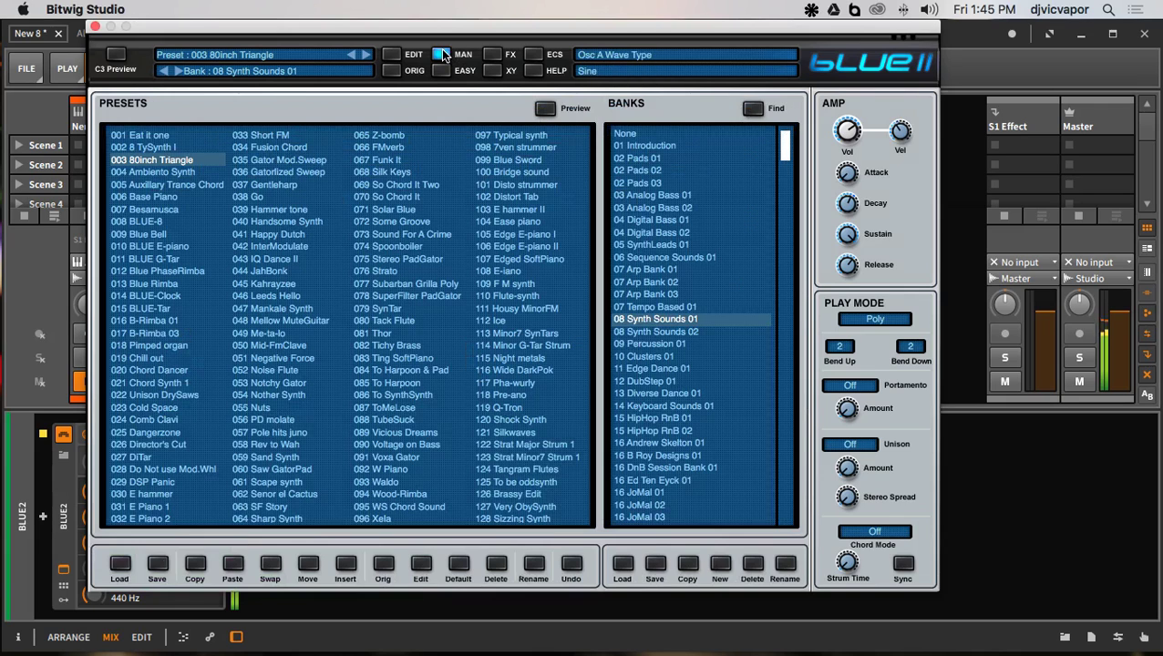
left_click(186, 246)
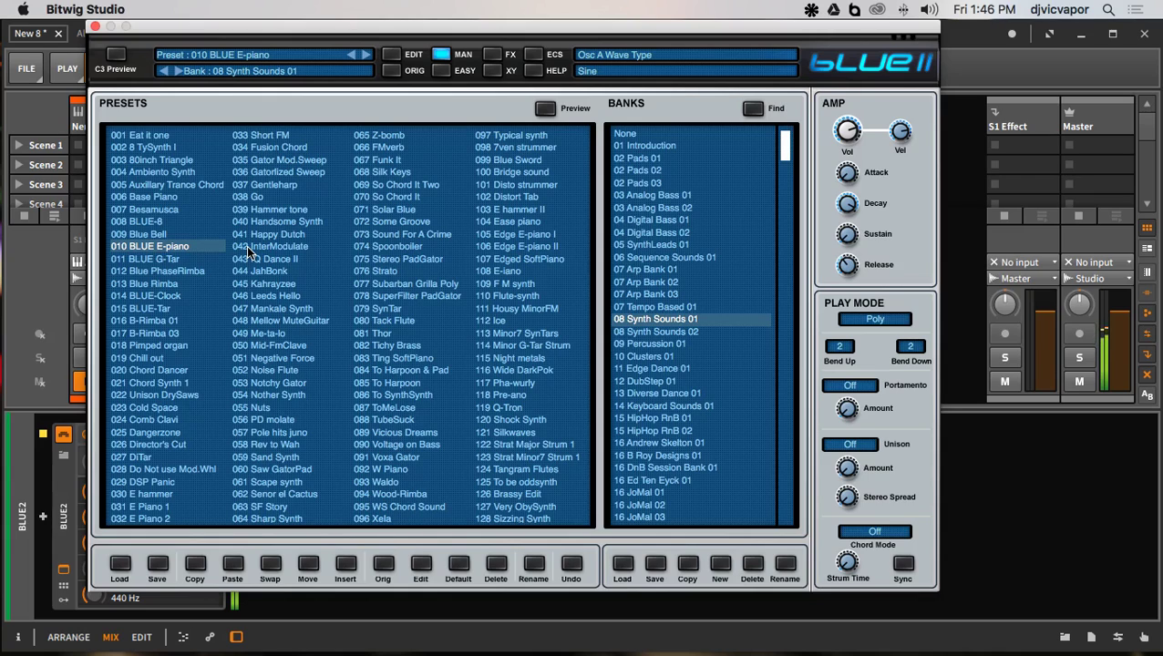
left_click(416, 196)
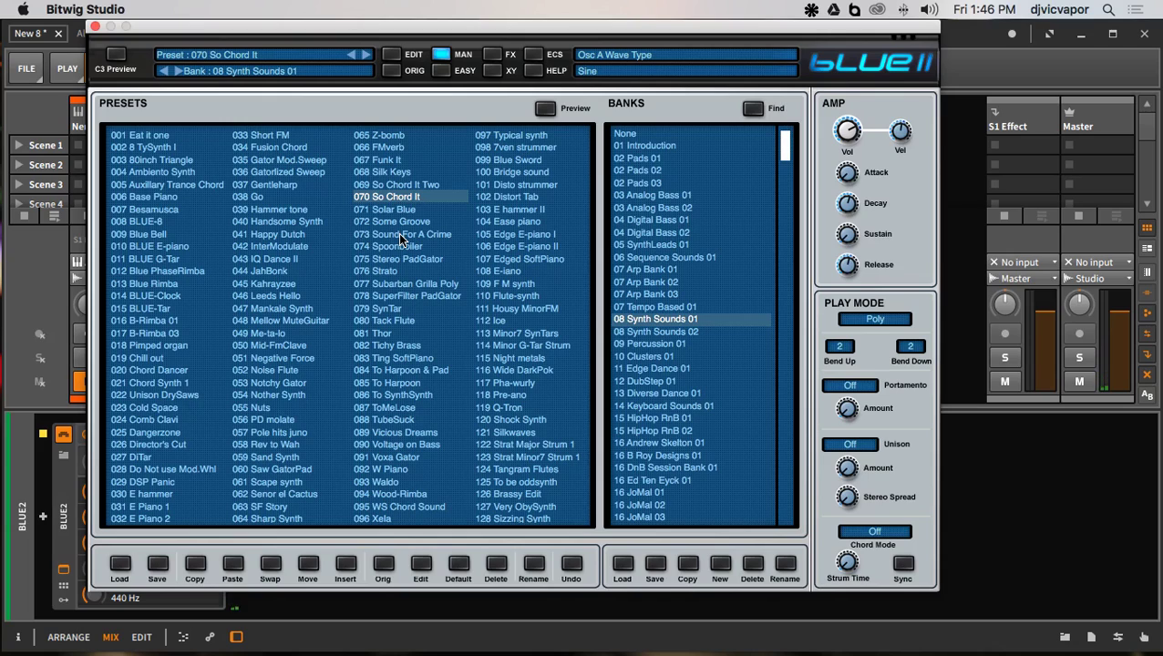
left_click(399, 182)
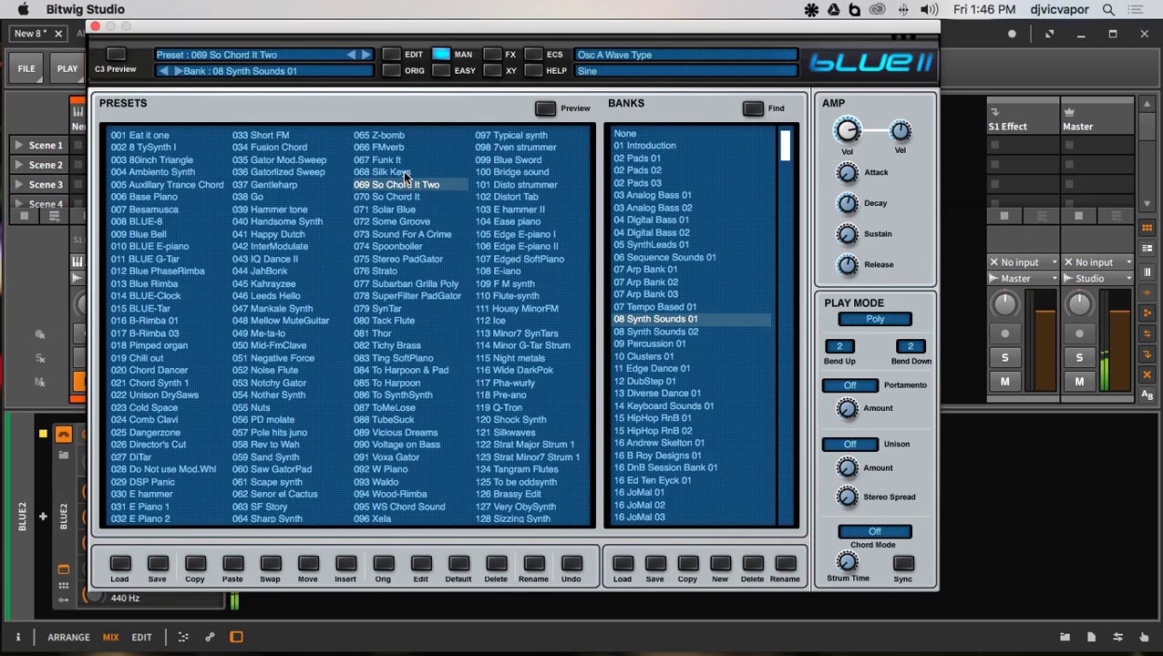
left_click(406, 172)
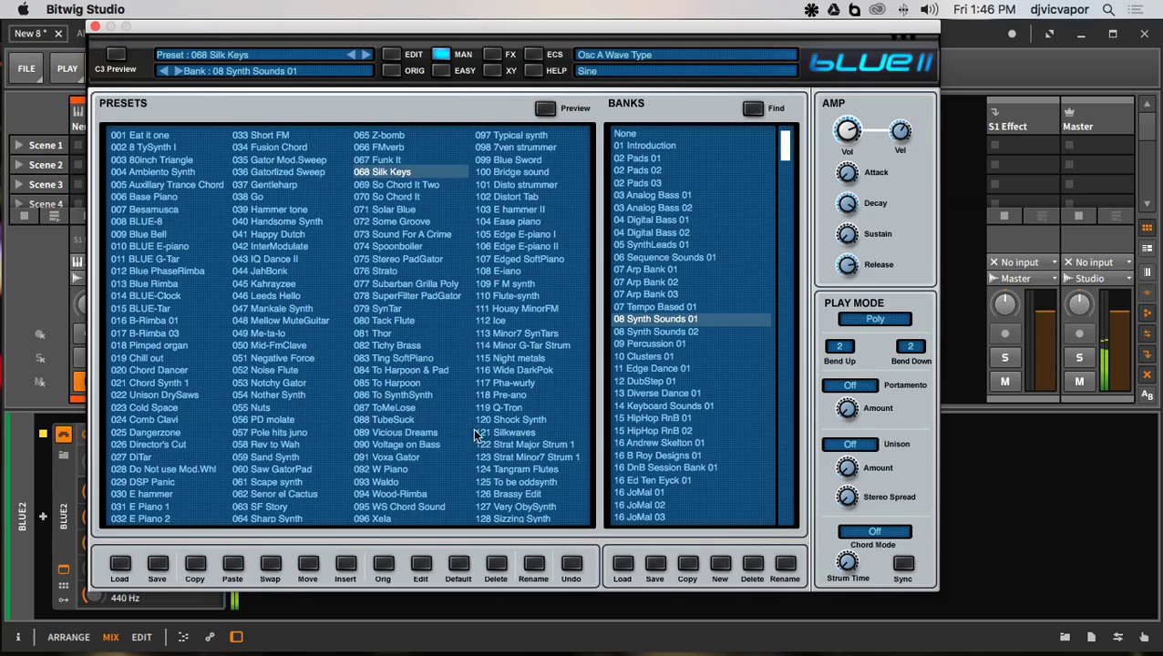
left_click(502, 433)
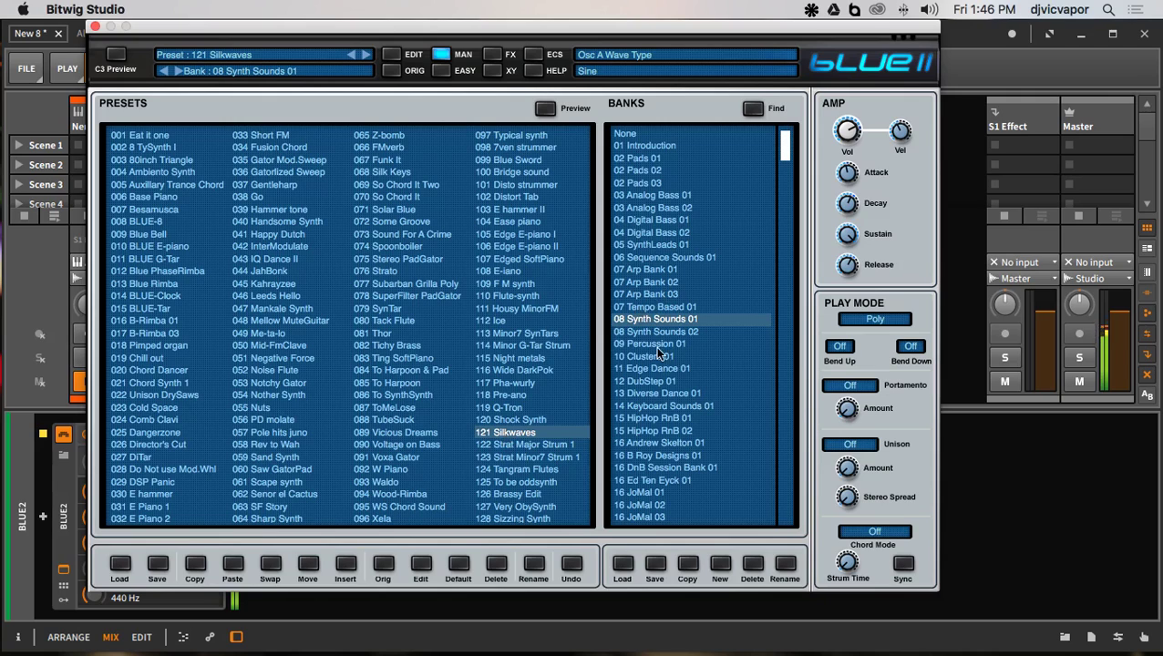
- Audition Simprovise and Chopper chord arp from bank 07 Arp Bank 02, load 035 Arp into BLUE, and close the synth window
left_click(652, 284)
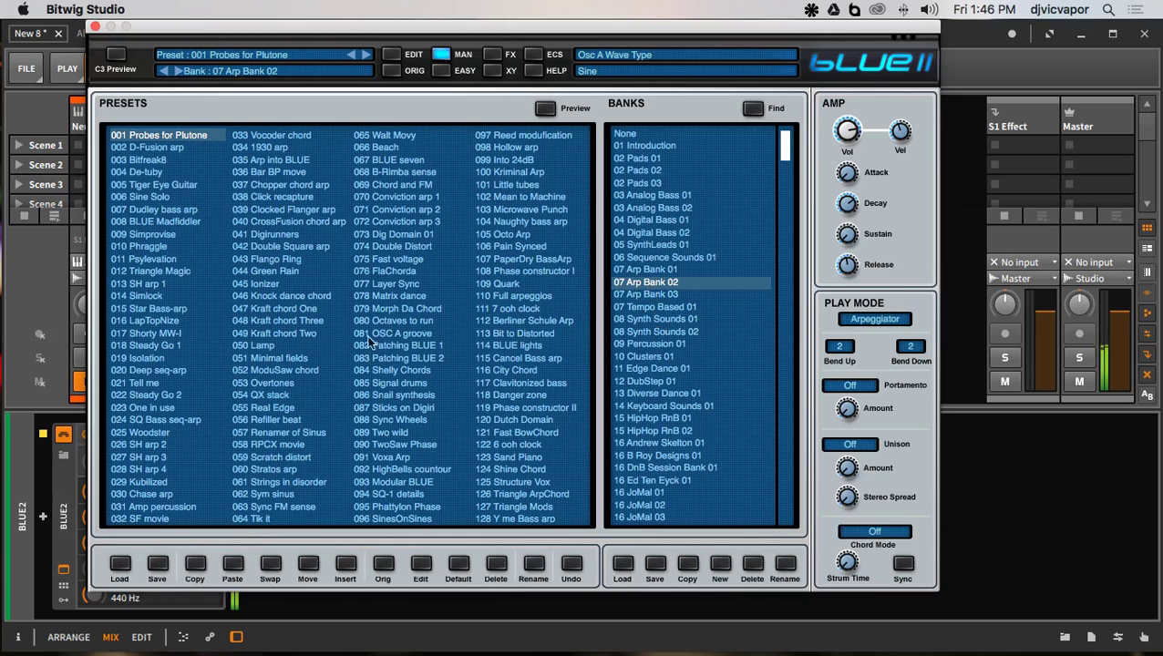
left_click(162, 233)
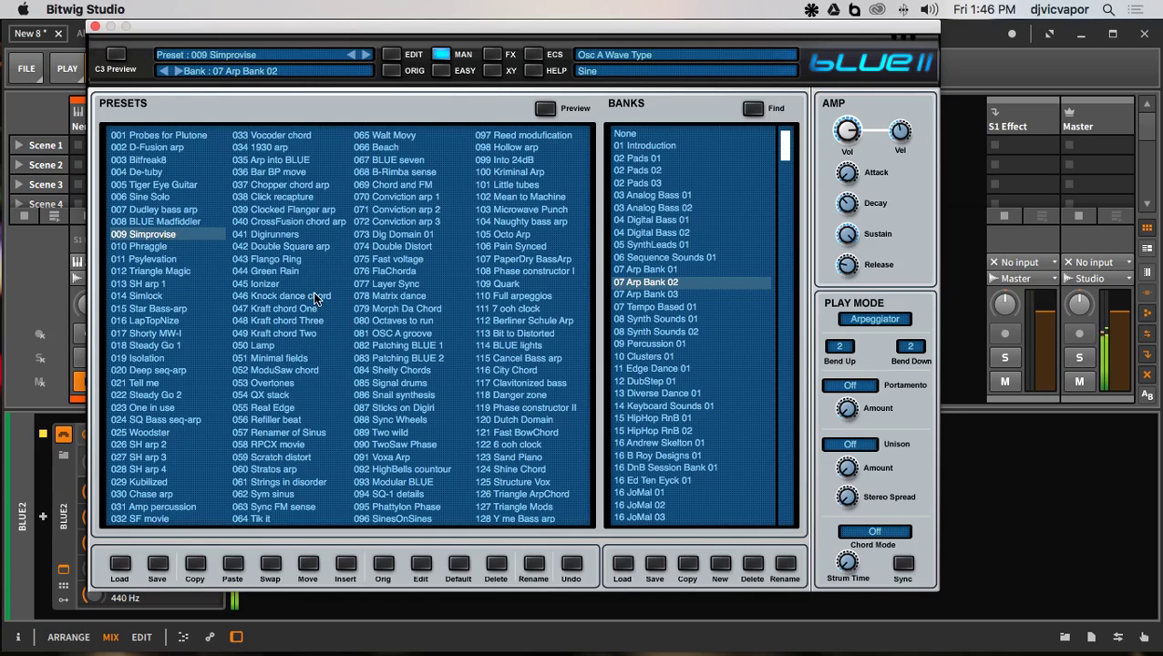
left_click(311, 185)
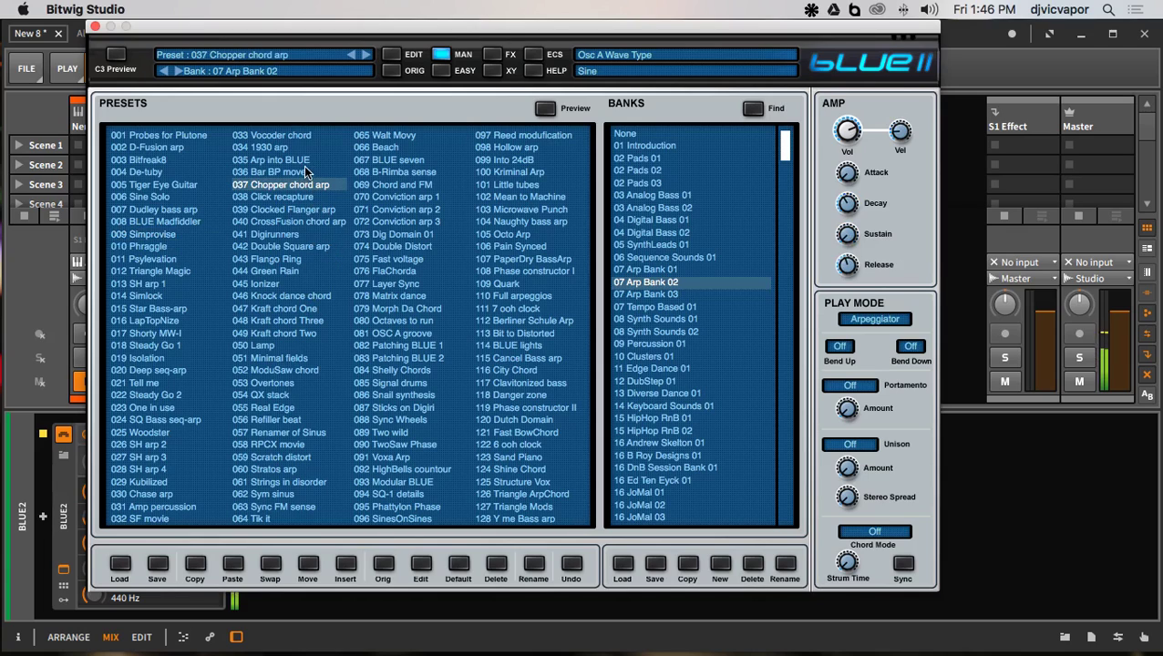
left_click(304, 160)
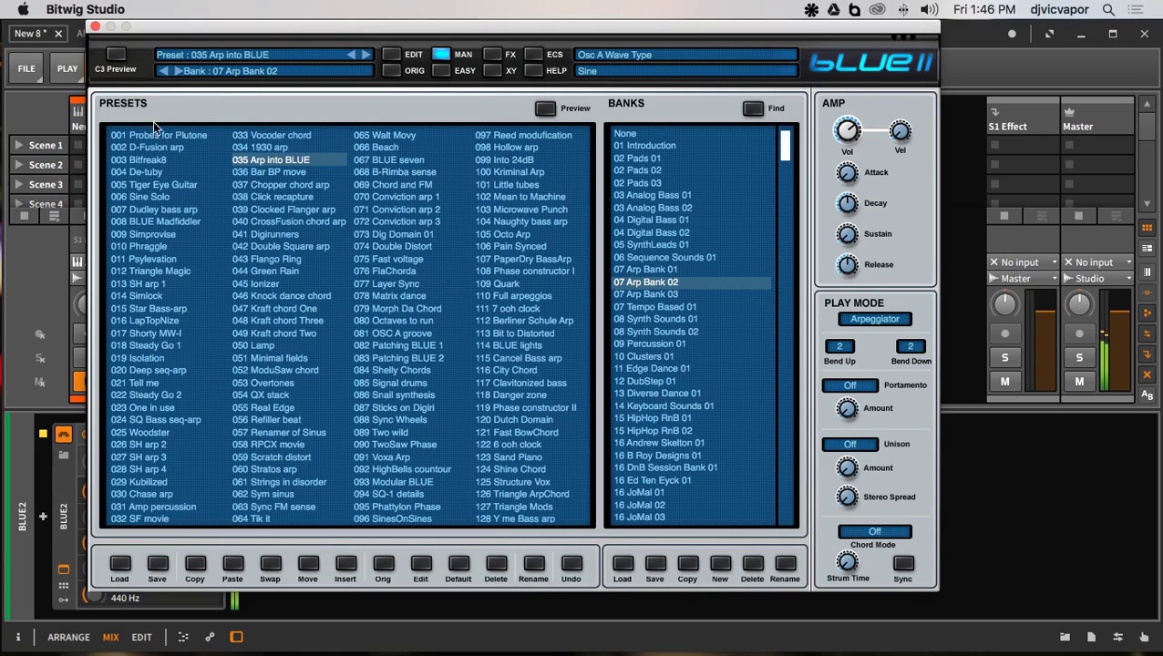
left_click(96, 27)
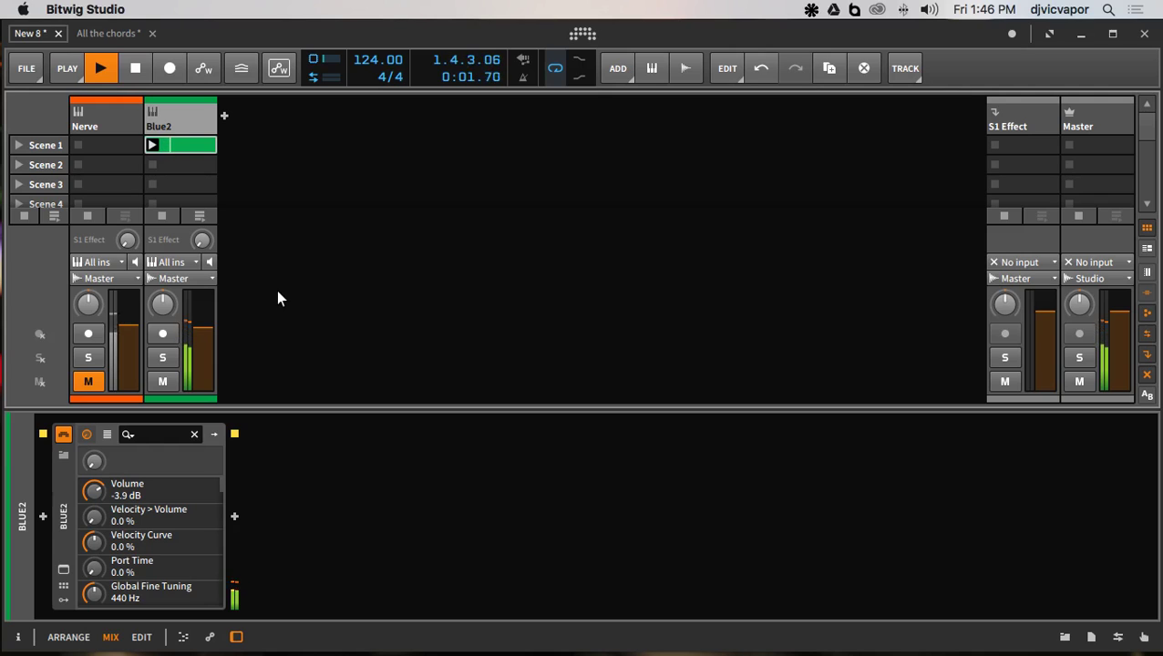
- Unmute the Nerve track and balance the levels by slightly lowering Blue2's volume and raising Nerve's
left_click(89, 381)
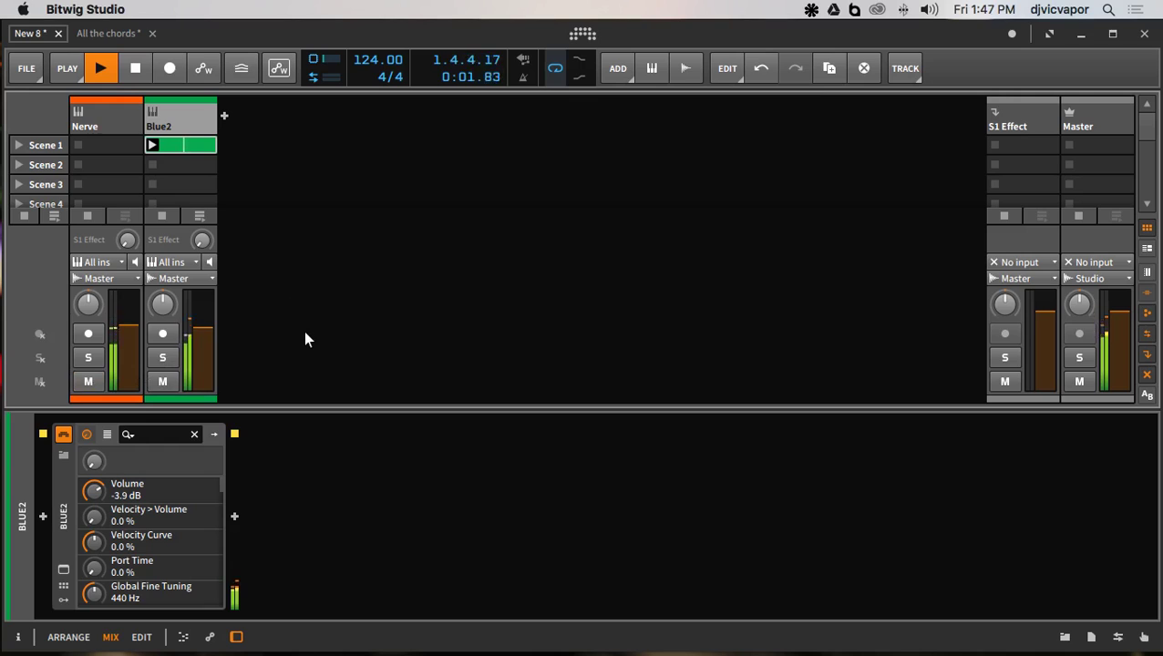
left_click_drag(210, 336, 210, 348)
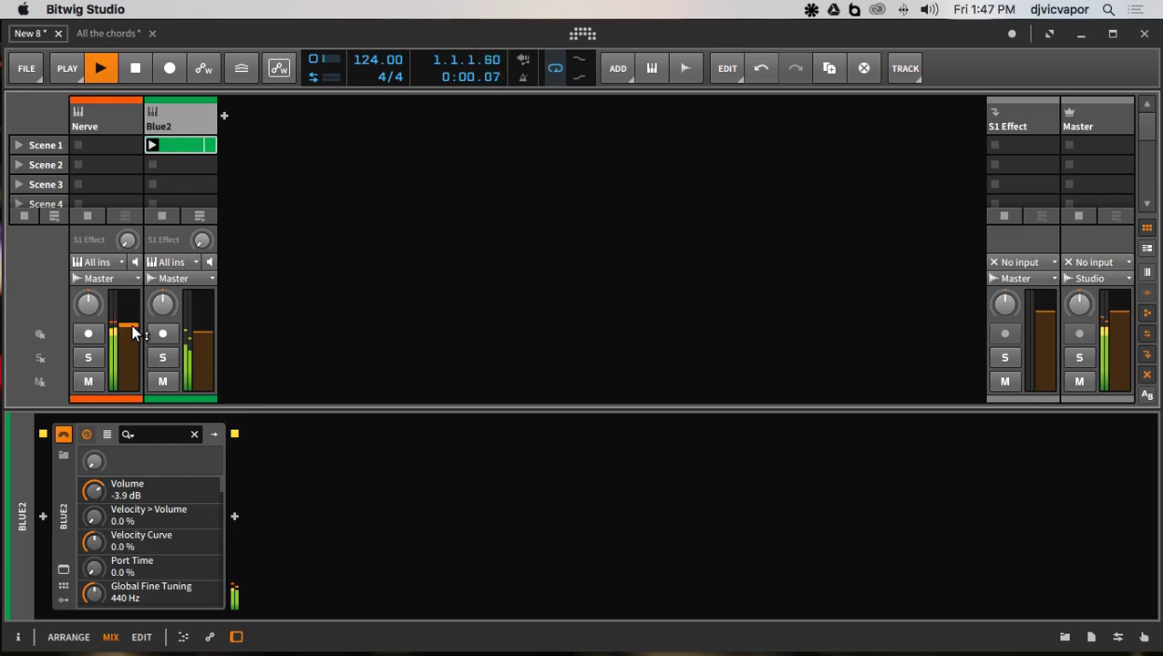
mouse_move(131, 328)
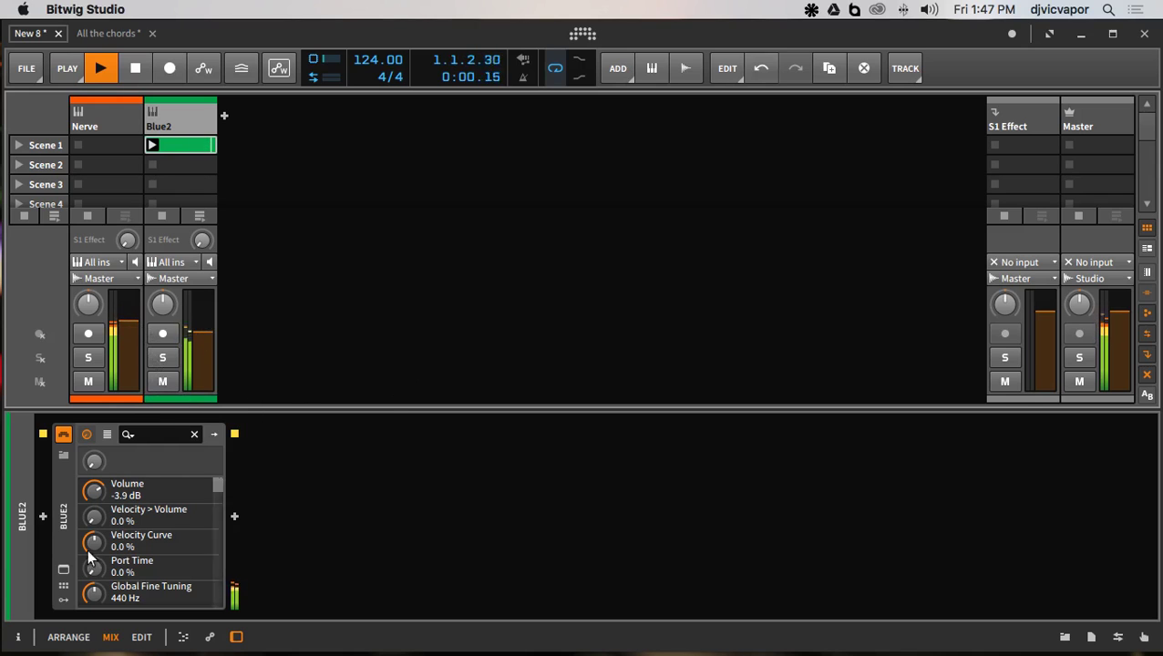
- Audition Blue2's 14 Keyboard Sounds 01 bank and the Deep G-tar and B-house lead presets from 05 SynthLeads 01
left_click(64, 572)
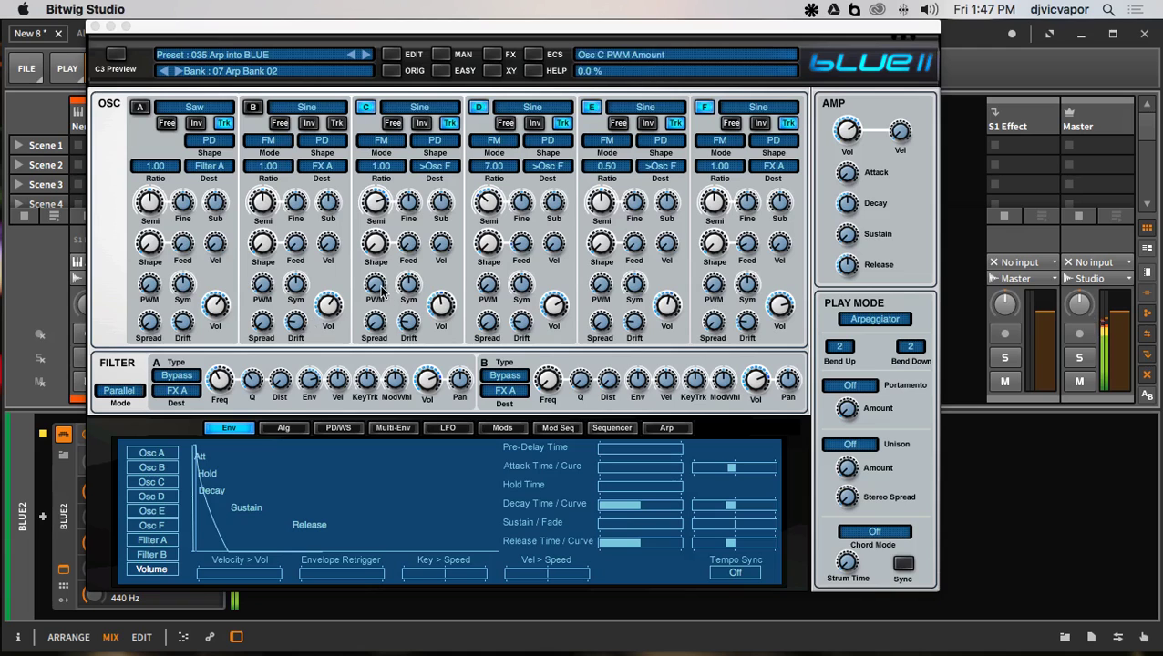
left_click(447, 56)
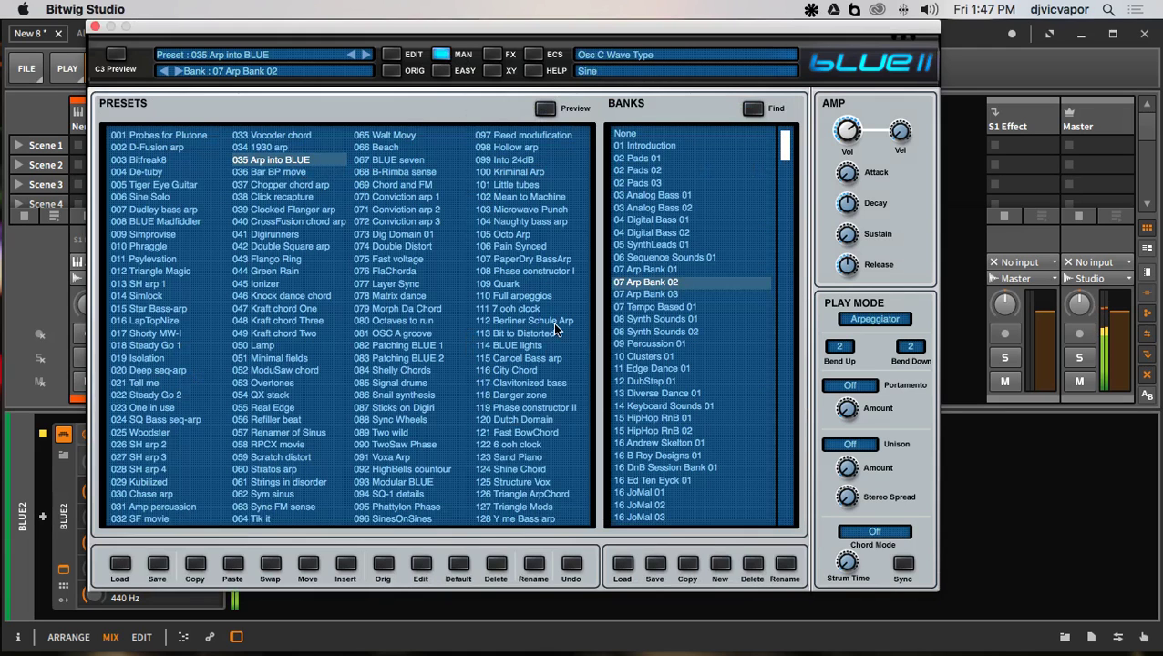
left_click(649, 408)
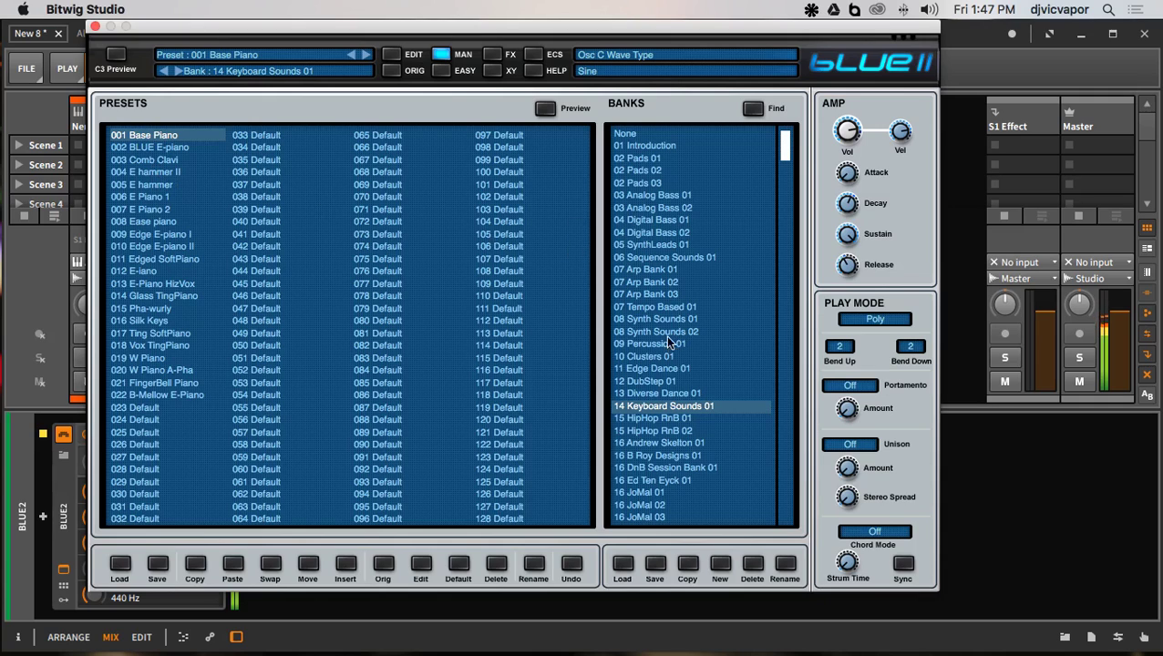
left_click(662, 244)
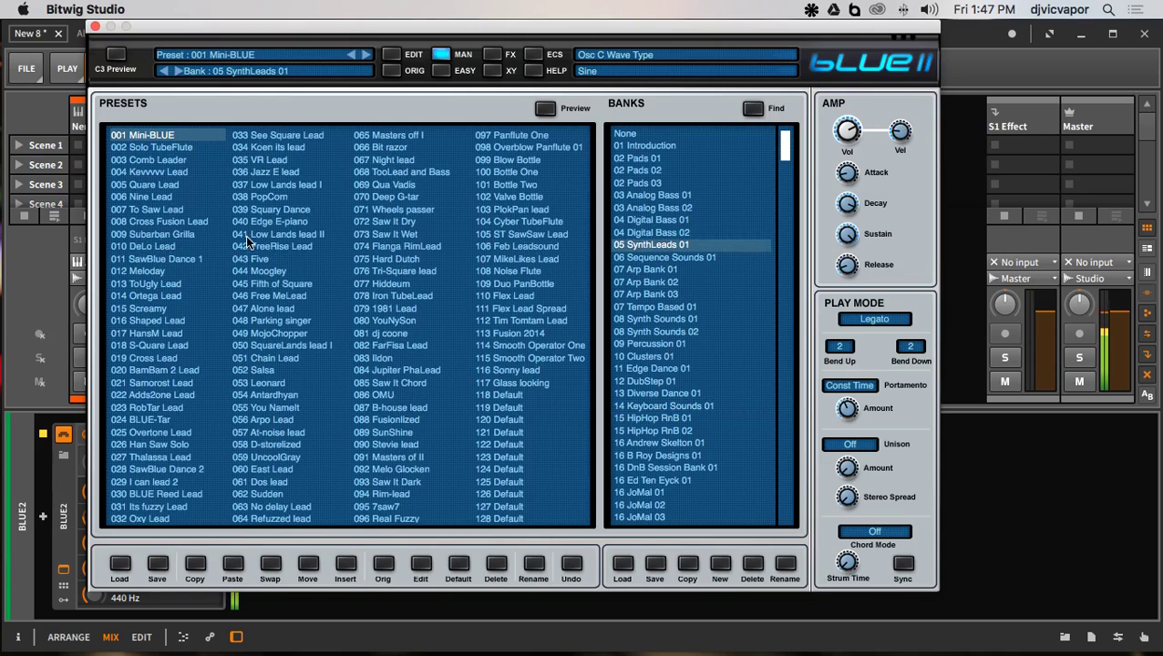
left_click(392, 196)
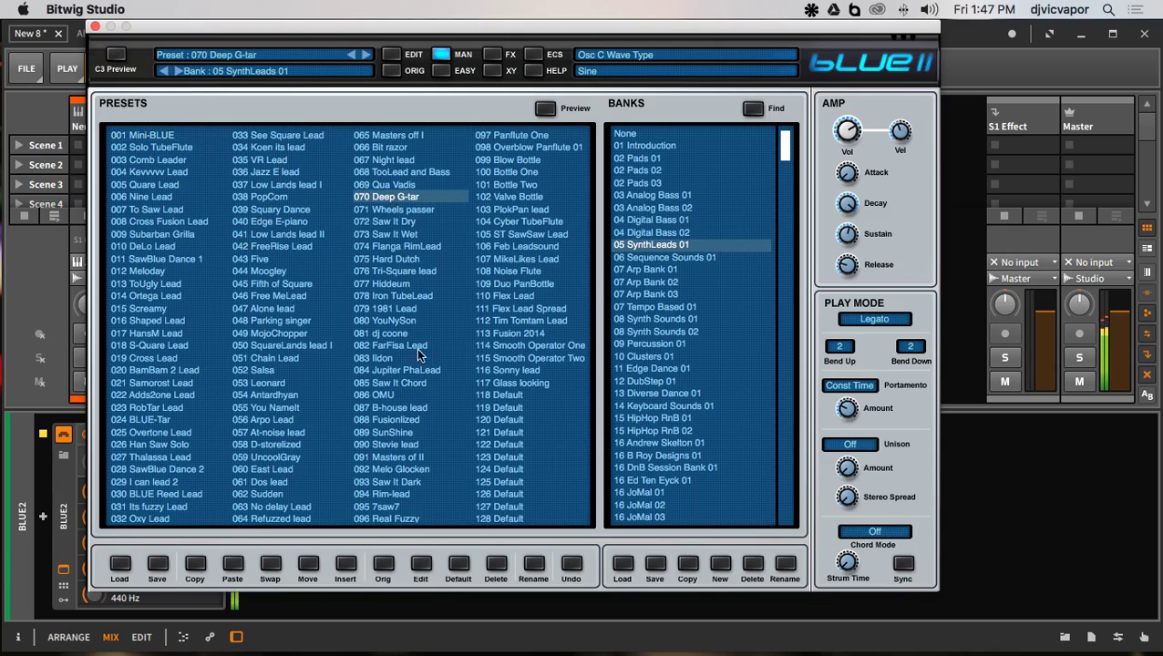
left_click(408, 408)
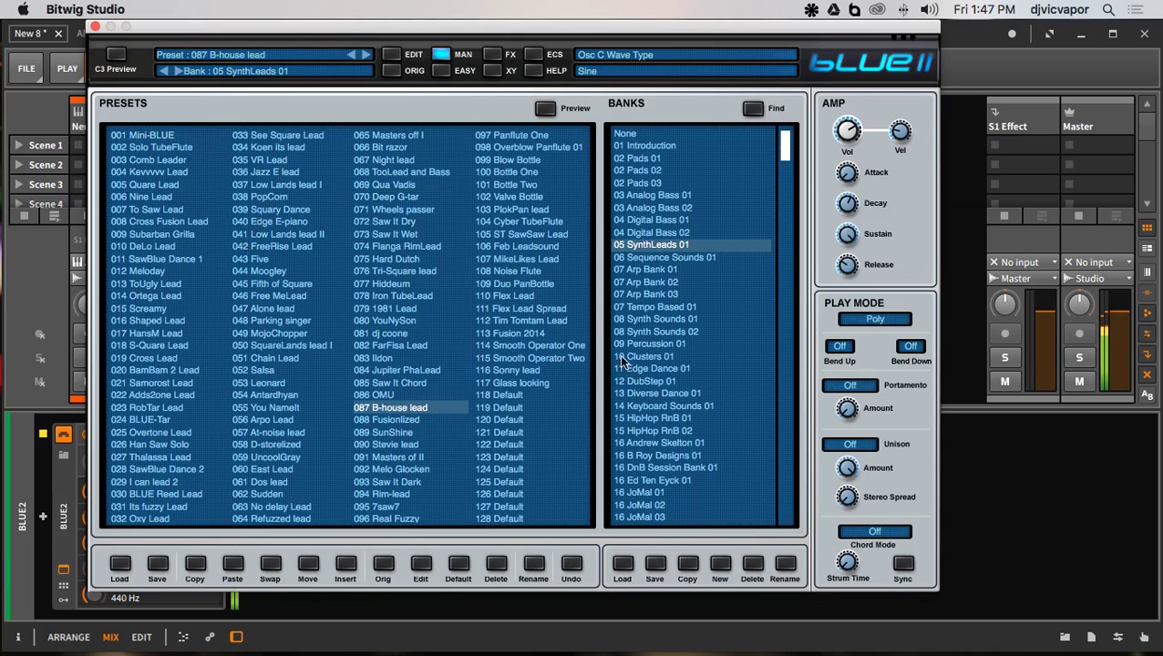
- Load the 13 Diverse Dance 01 bank in Blue2
scroll(635, 365, "down", 2)
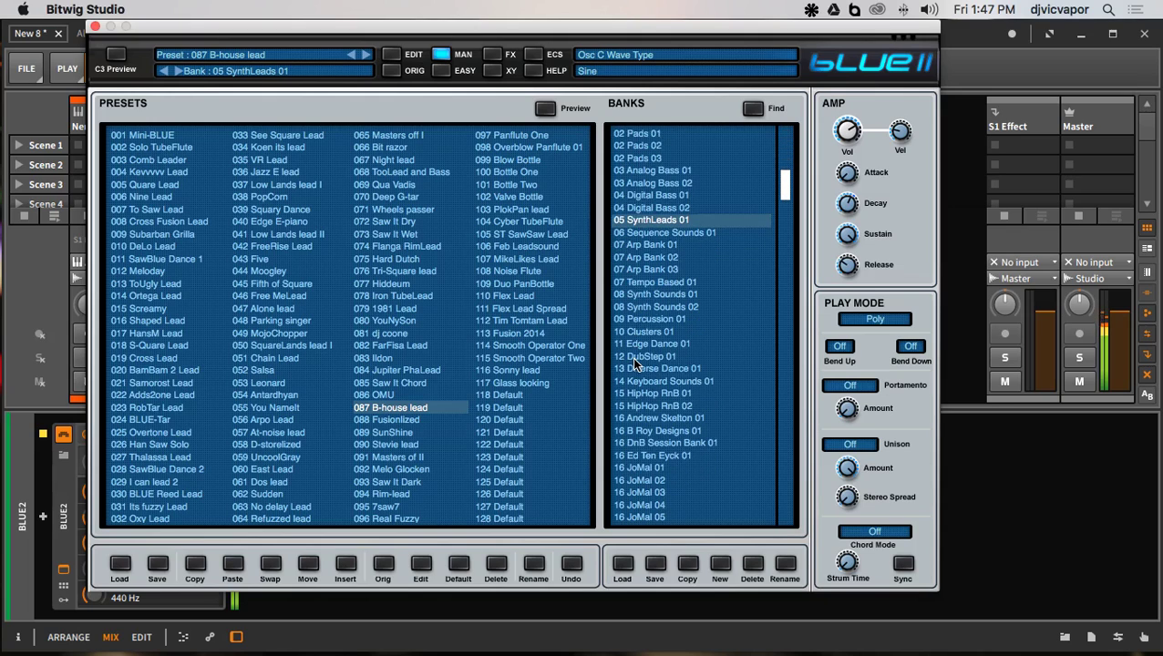
left_click(636, 370)
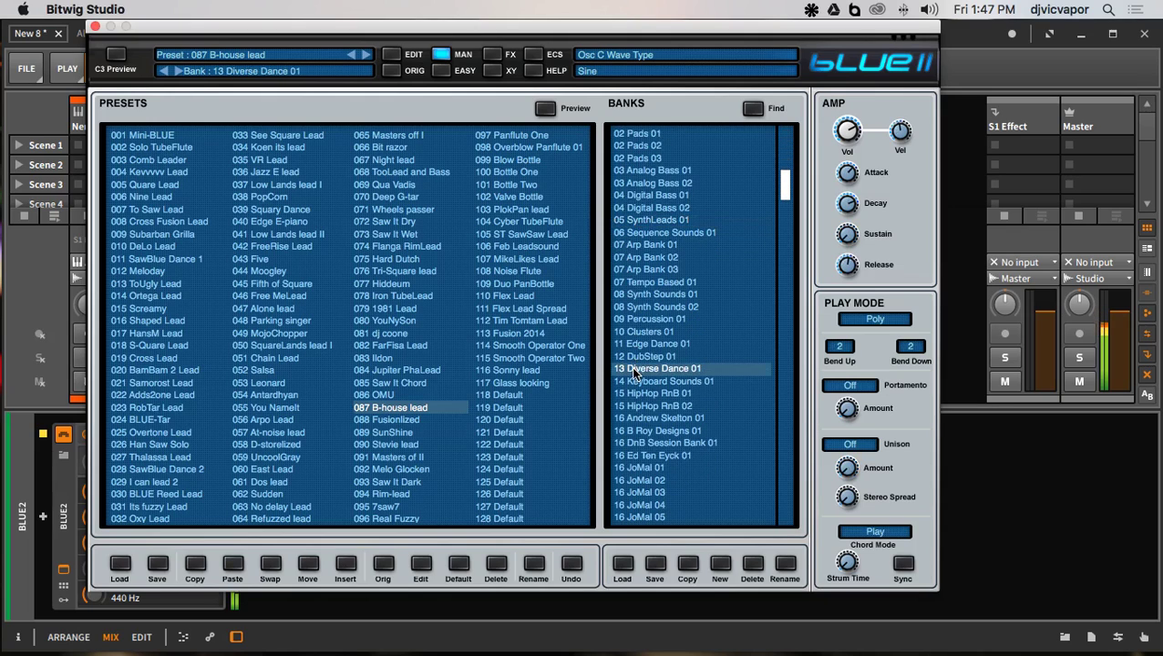
scroll(632, 296, "up", 2)
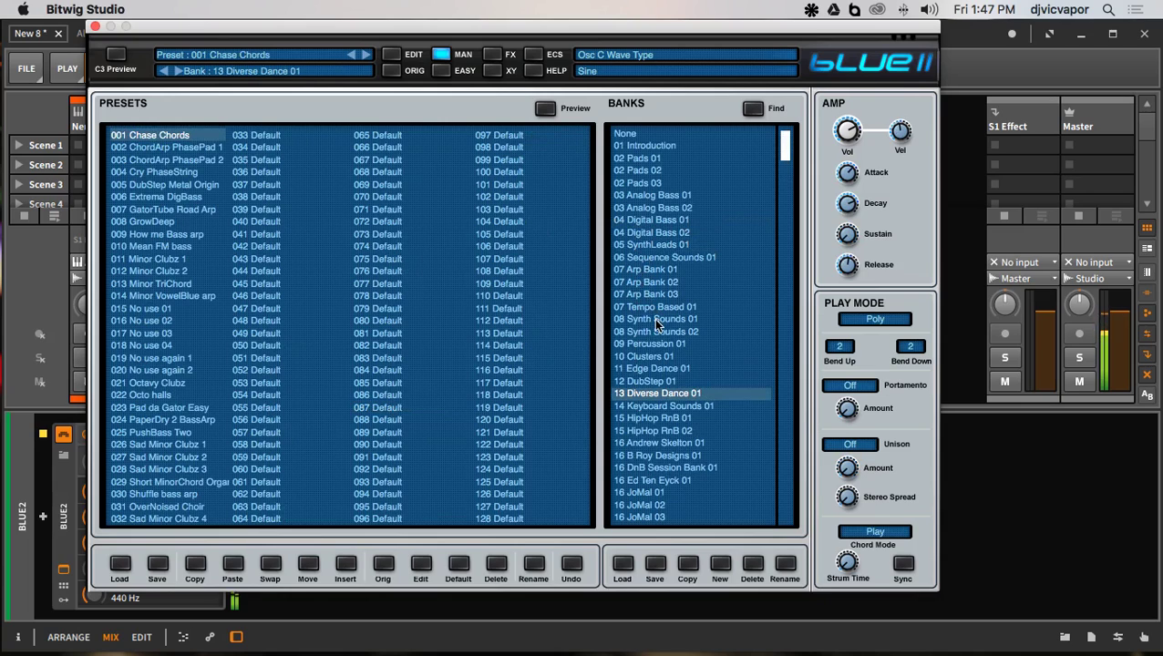
- Load Blue2's 08 Synth Sounds 02 bank and audition TarVoice, the three Davids Harp Choir presets and Davids HarpChord
left_click(654, 318)
left_click(656, 333)
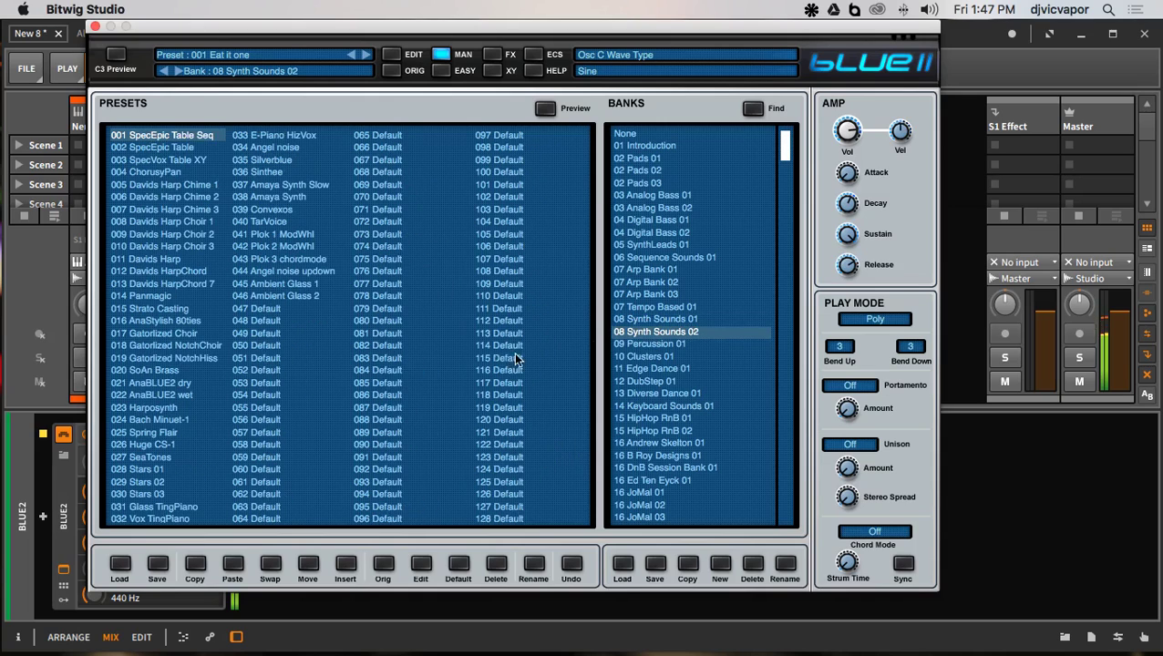
left_click(270, 222)
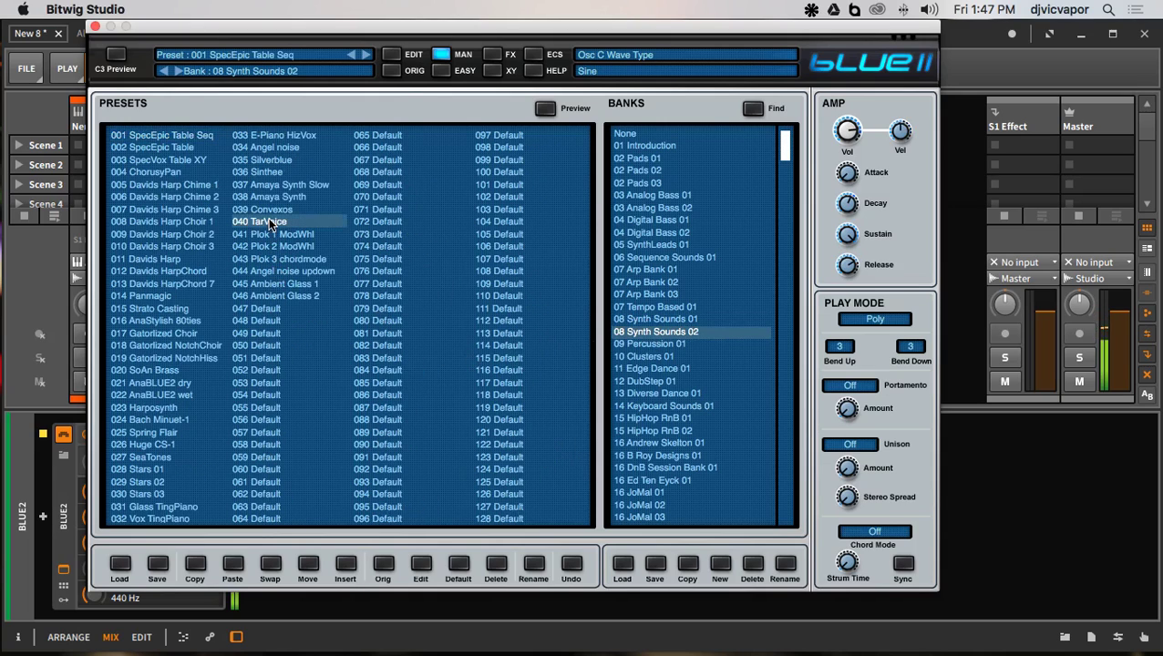
left_click(160, 235)
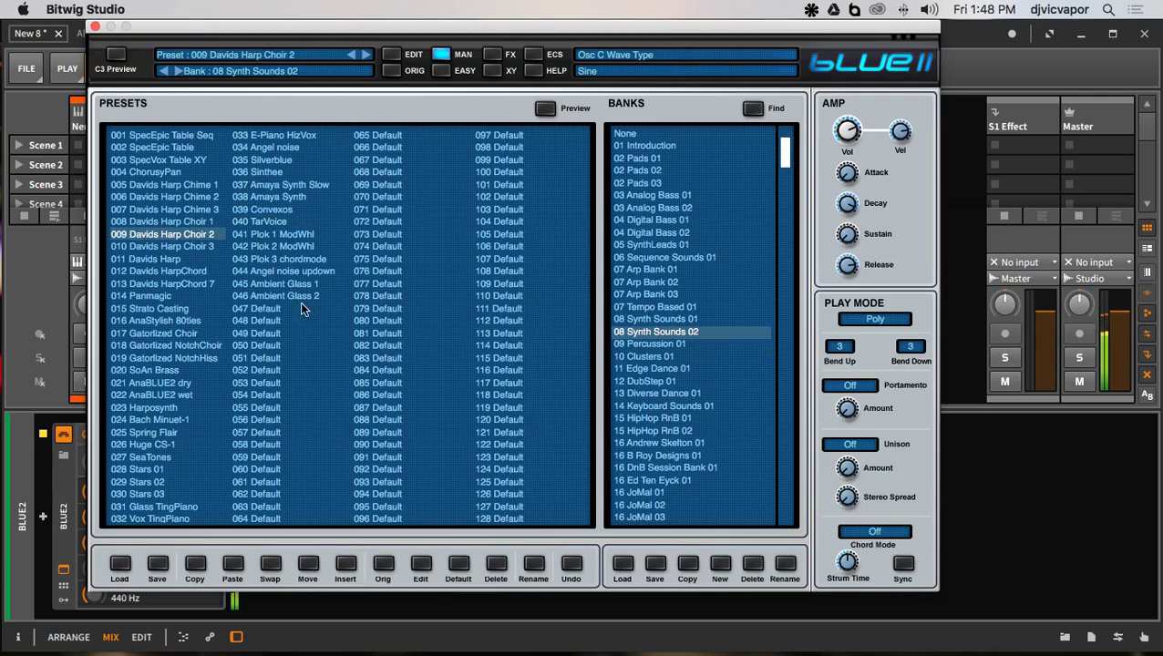
left_click(180, 218)
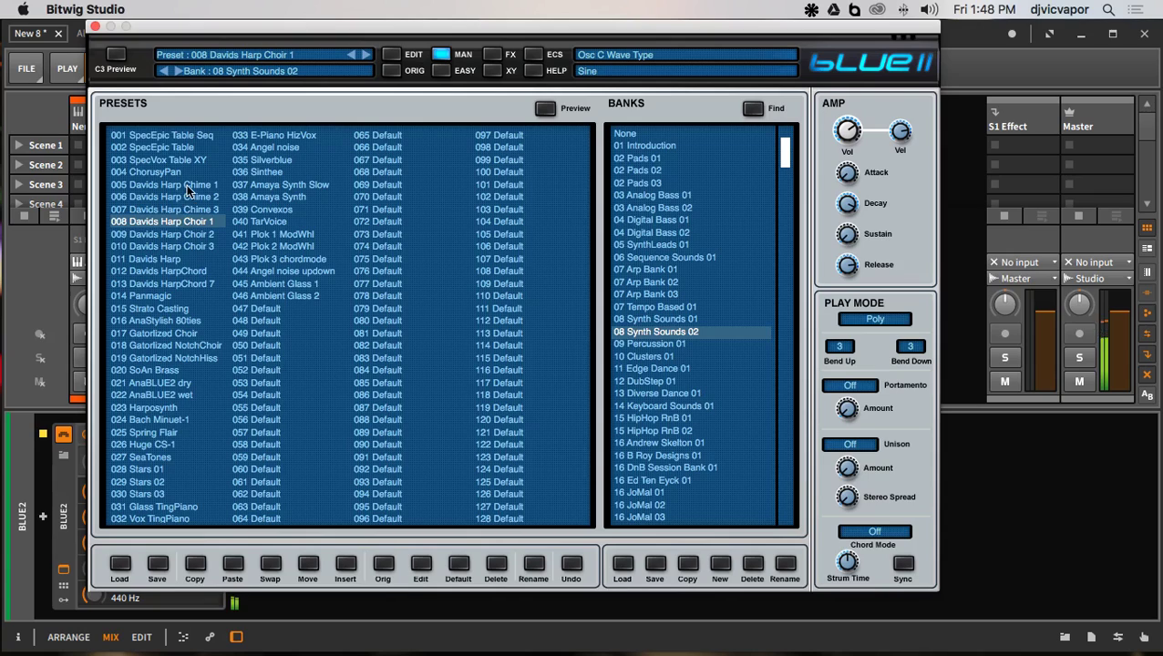
left_click(179, 247)
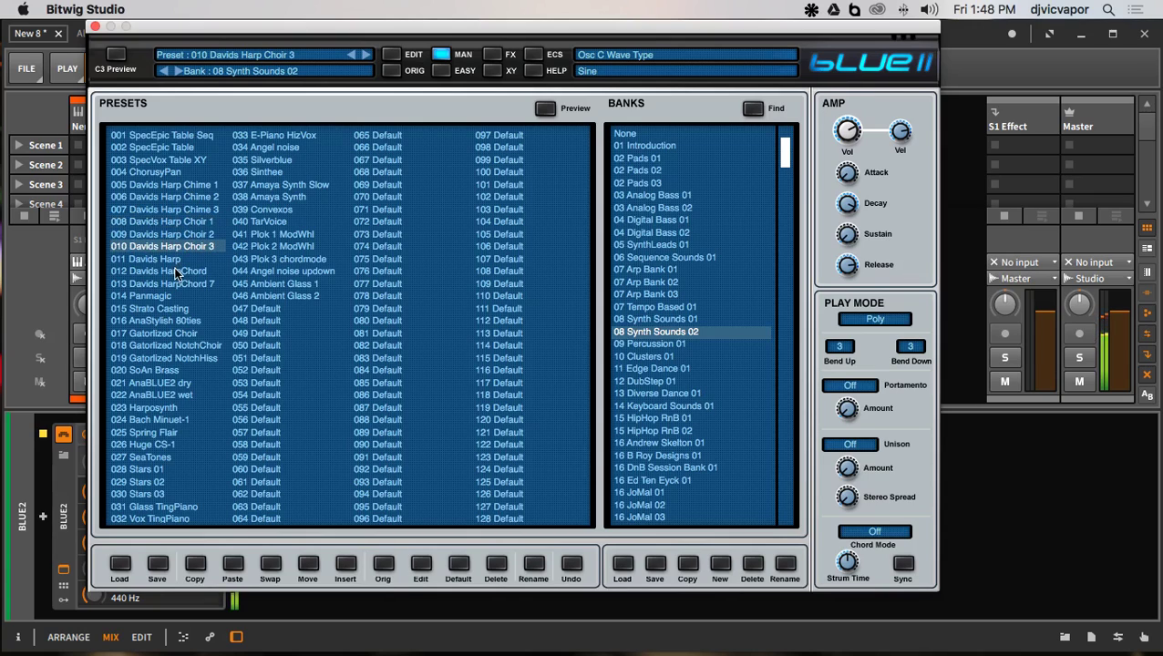
left_click(176, 272)
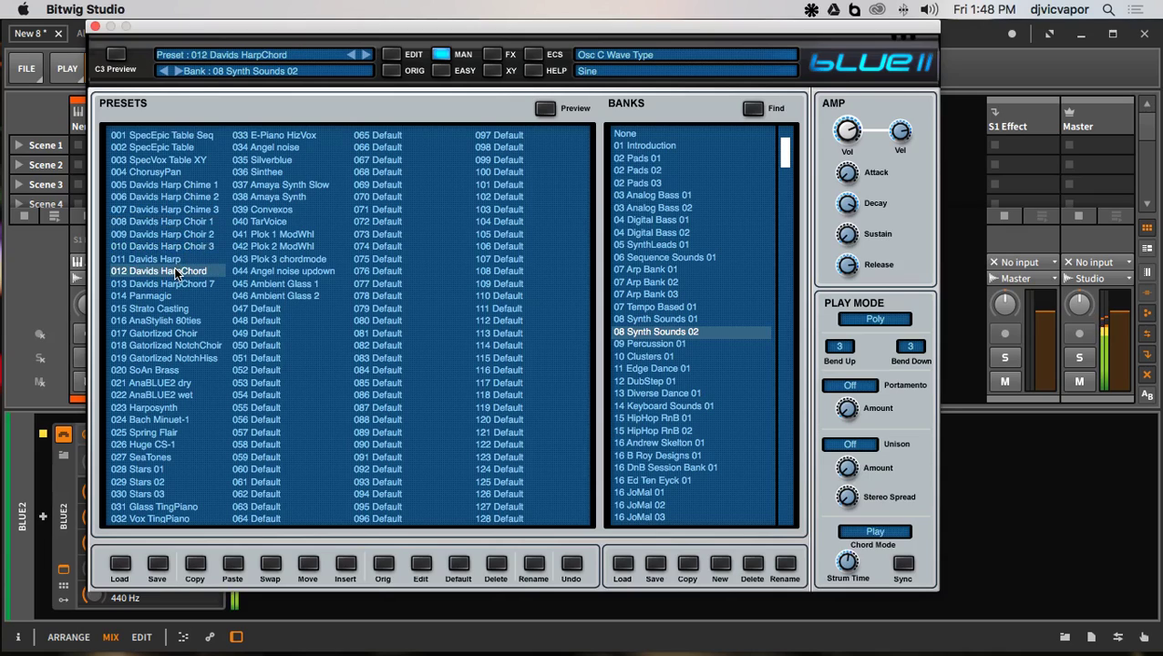
- Load the 02 Pads 03 bank and audition Synth and Strings, Huge RobStrings and Mellow Carpet
left_click(649, 182)
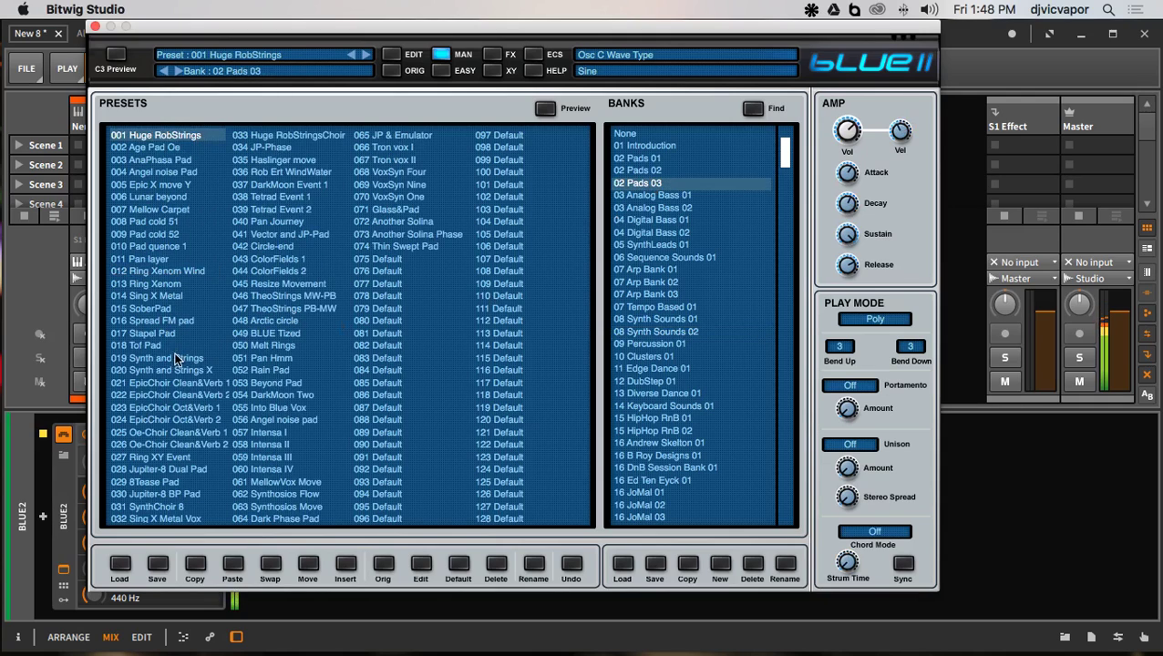
left_click(175, 356)
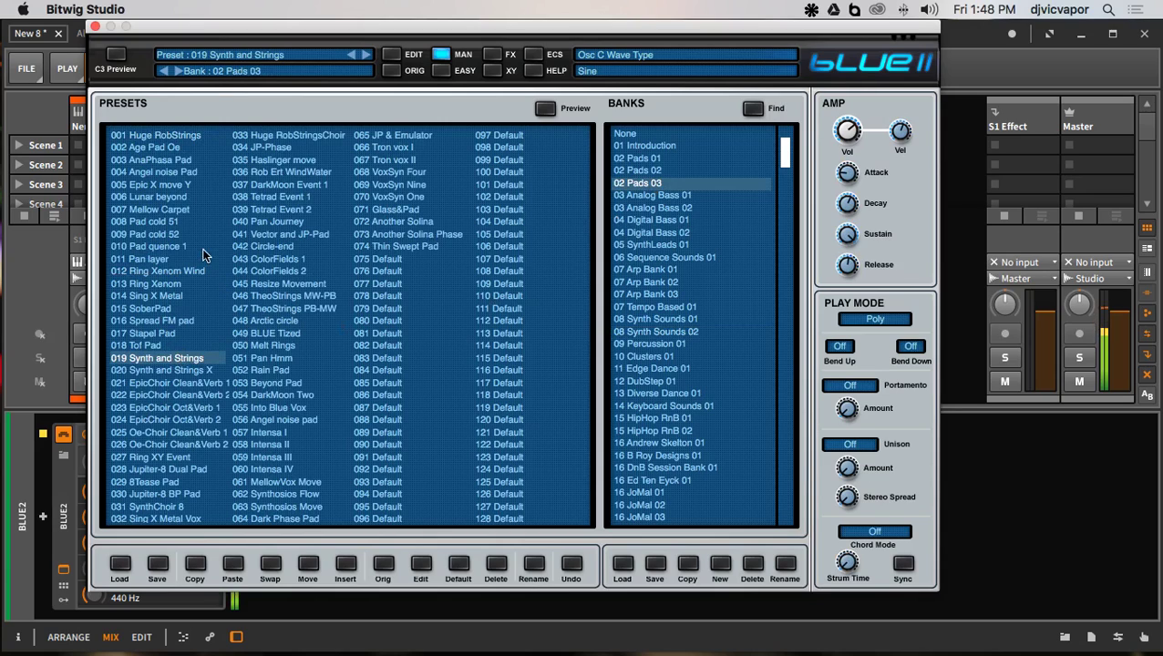
left_click(184, 136)
left_click(178, 209)
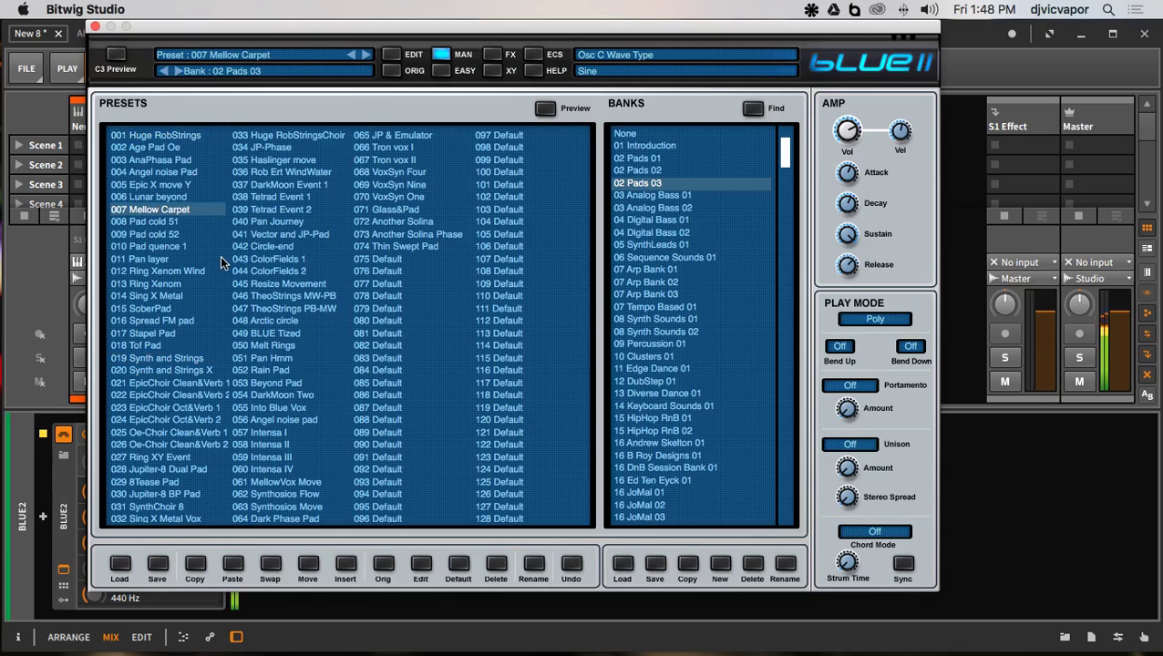
- Audition Bottomous Bs and So 80s from the 16 JoMal 01 bank, load 067 Hard Keys JoMal, and close the synth window
scroll(644, 406, "down", 1)
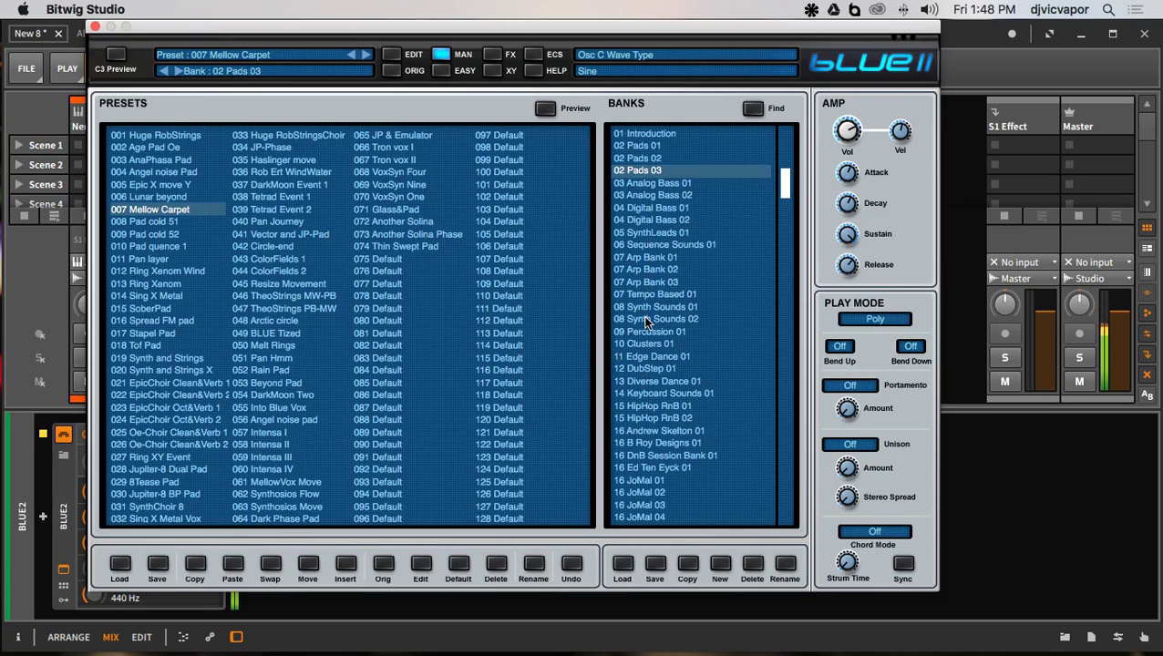
scroll(646, 323, "down", 4)
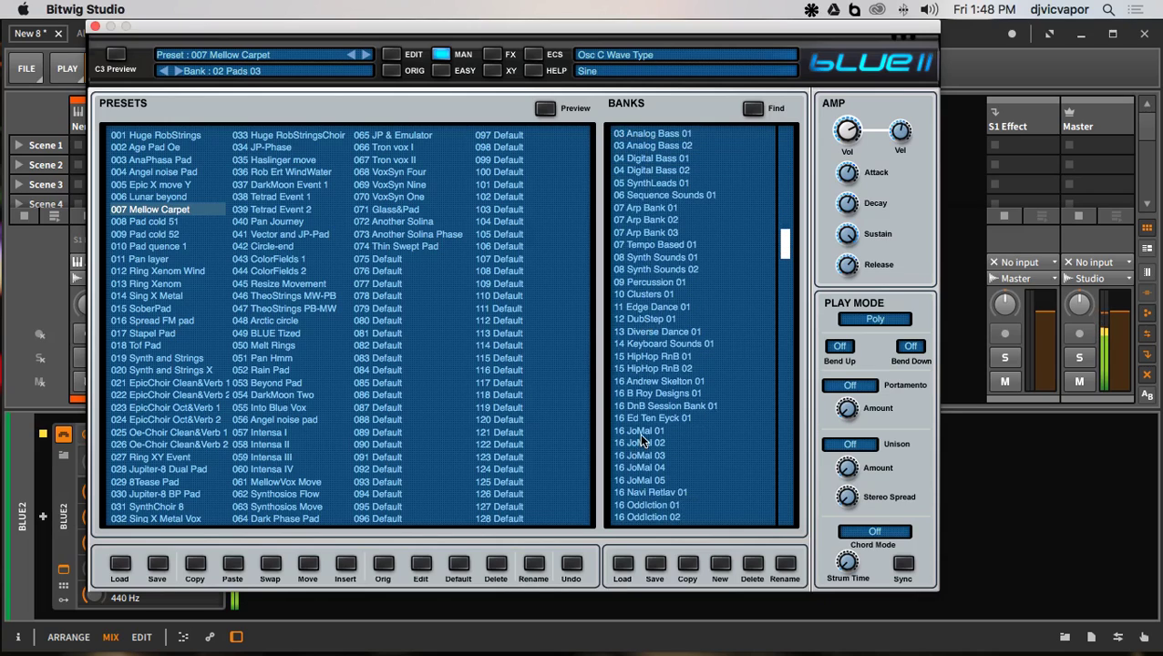
left_click(640, 435)
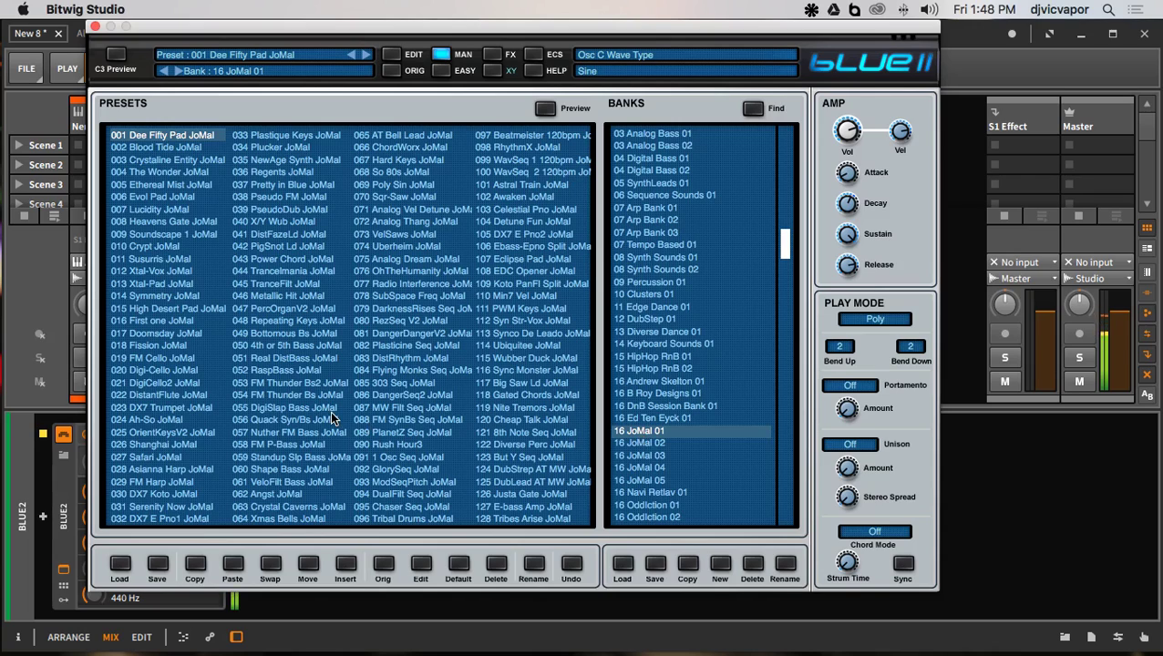
left_click(290, 334)
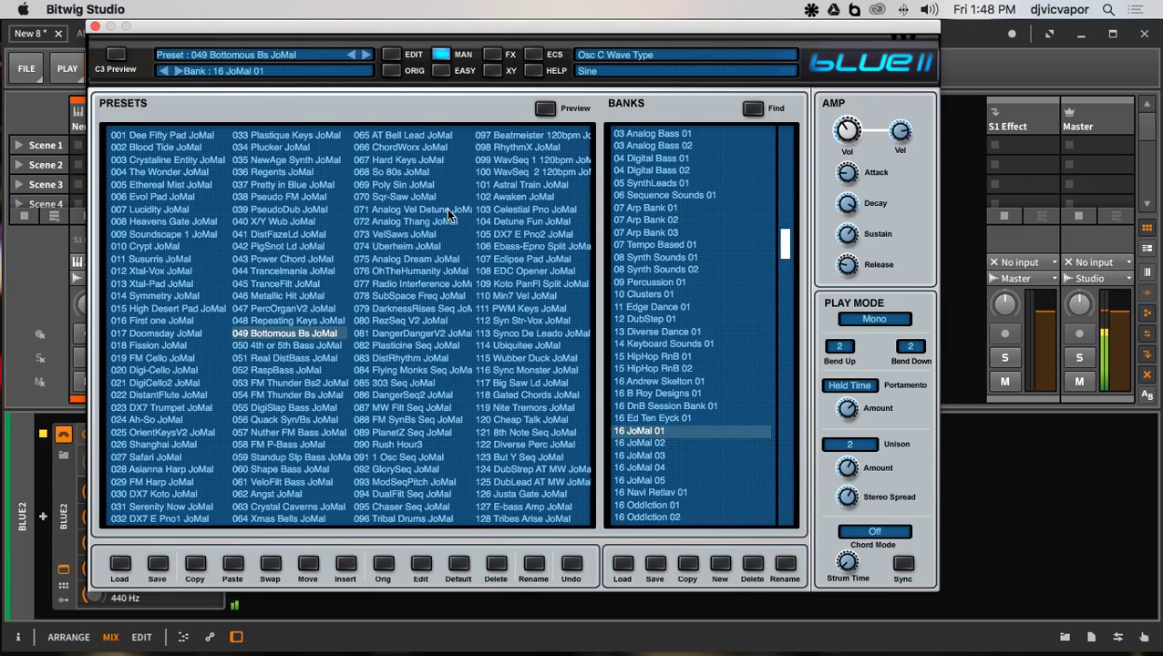
left_click(405, 173)
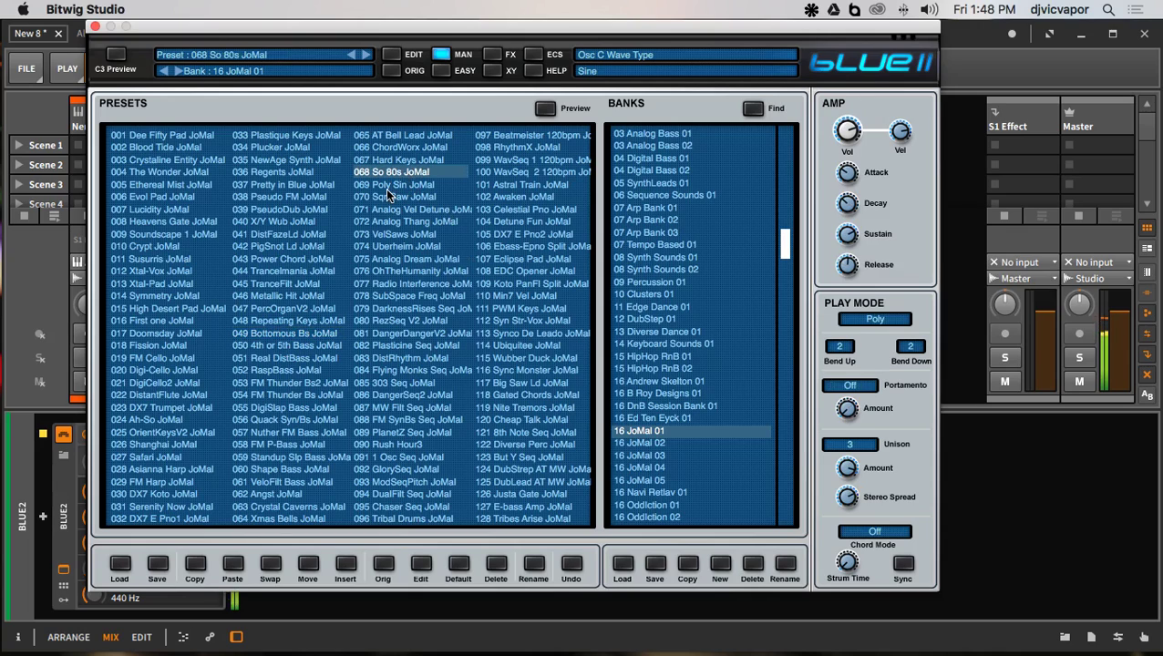
left_click(407, 161)
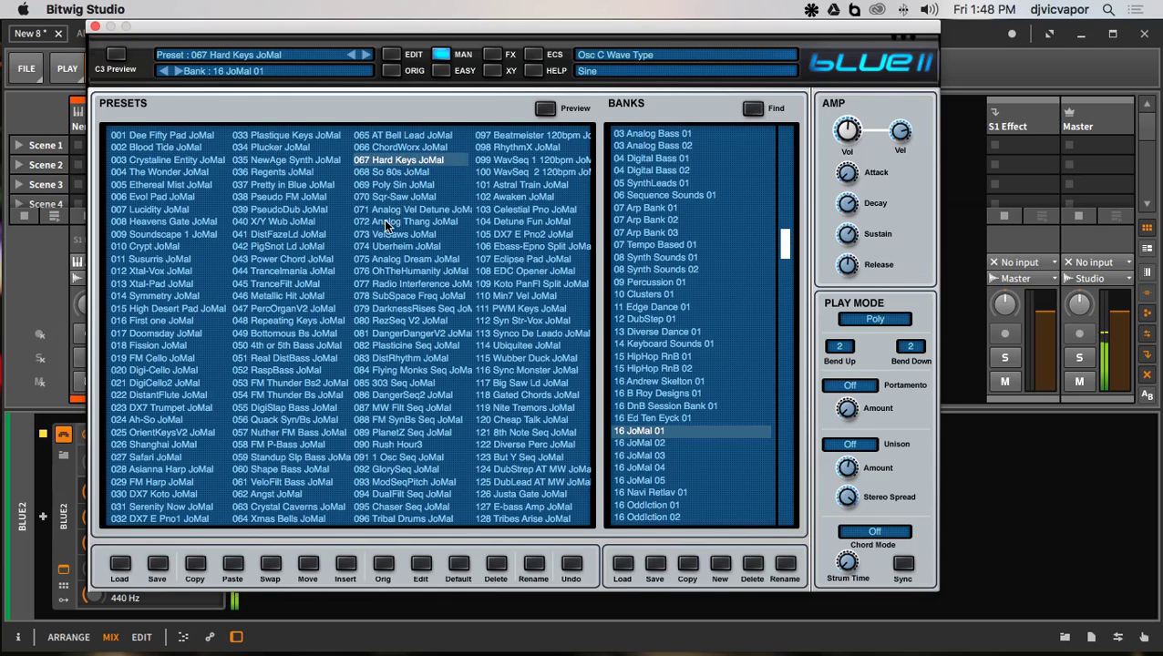
left_click(94, 28)
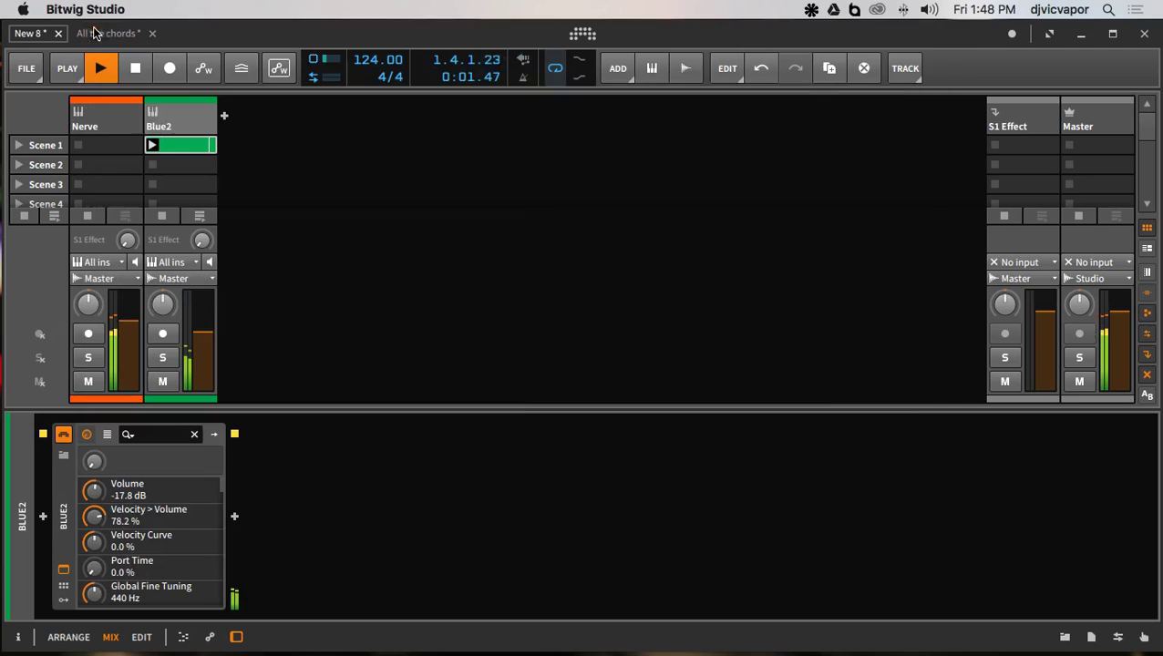
- Open the Nerve plugin window, switch it to pattern E, and move the window clear of the Nerve and Blue2 mixer strips
left_click(117, 116)
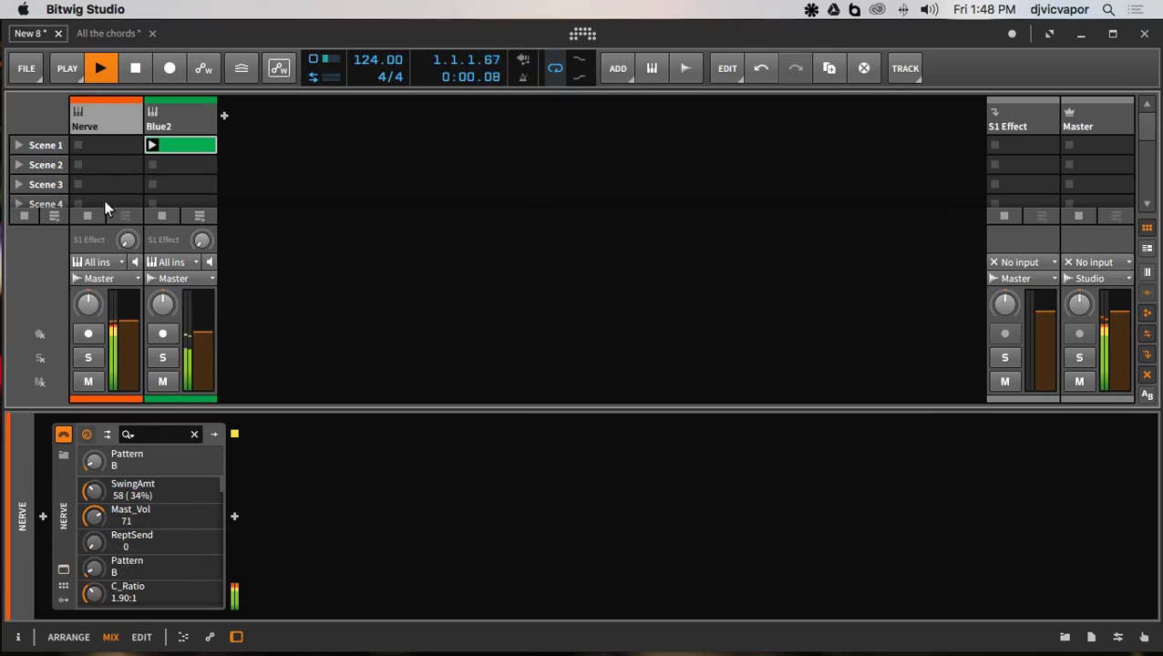
left_click(64, 571)
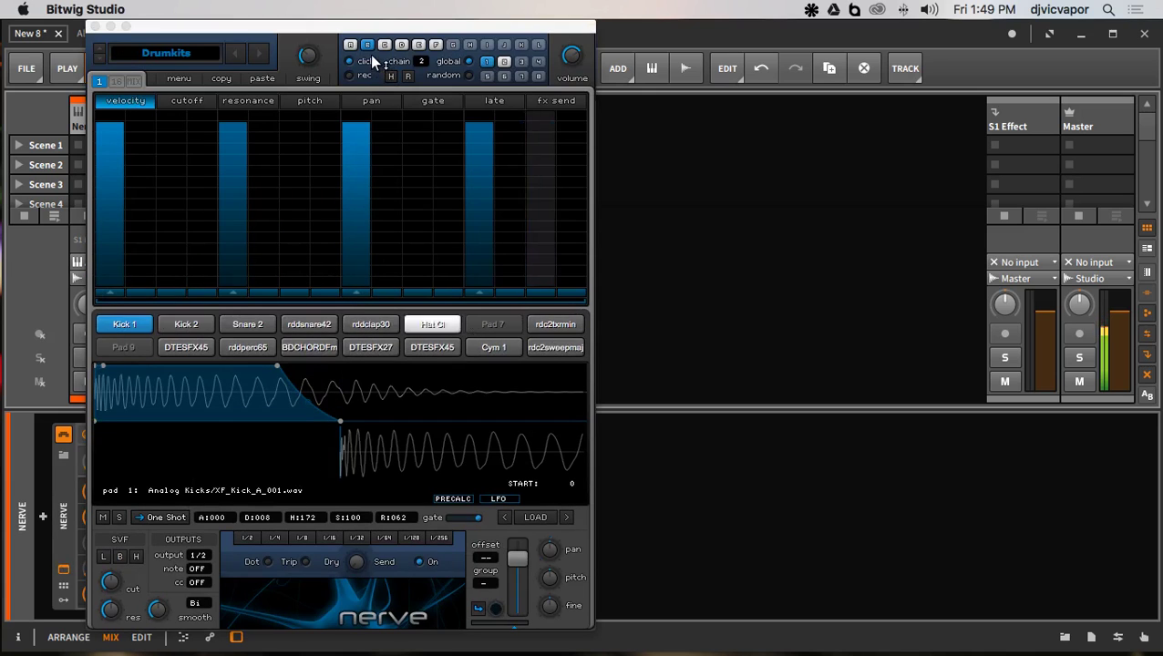
left_click(416, 42)
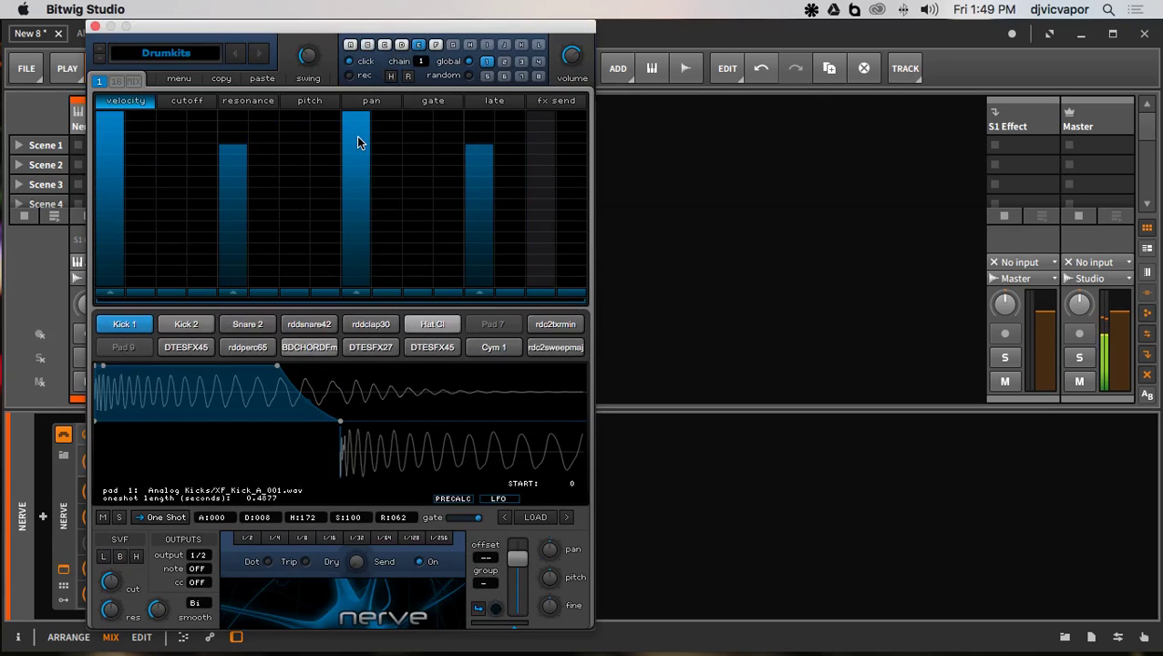
left_click_drag(272, 31, 615, 32)
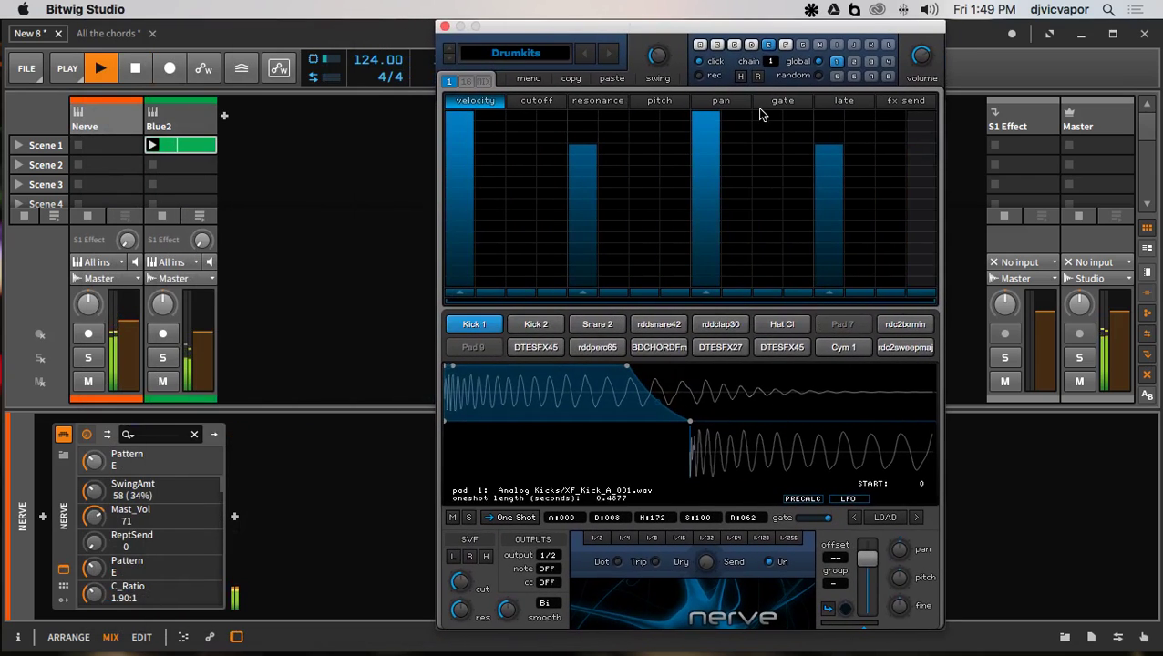
- Audition Nerve's drum patterns F, C and B against the chords, and select pattern D
left_click(752, 46)
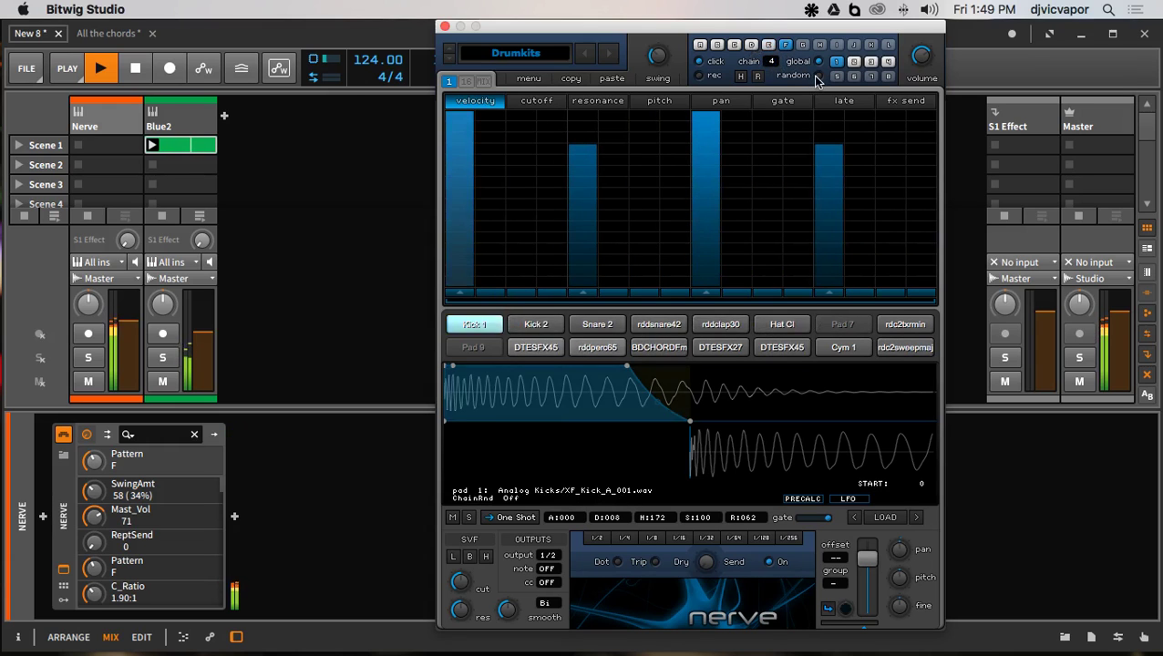
left_click(733, 45)
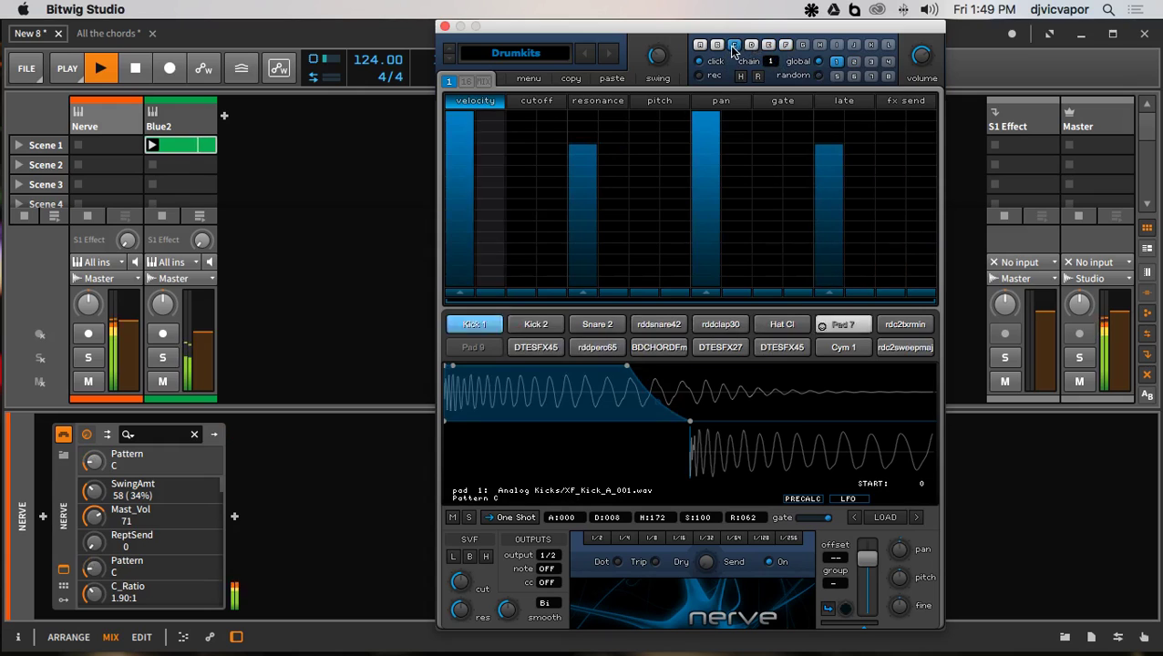
left_click(716, 45)
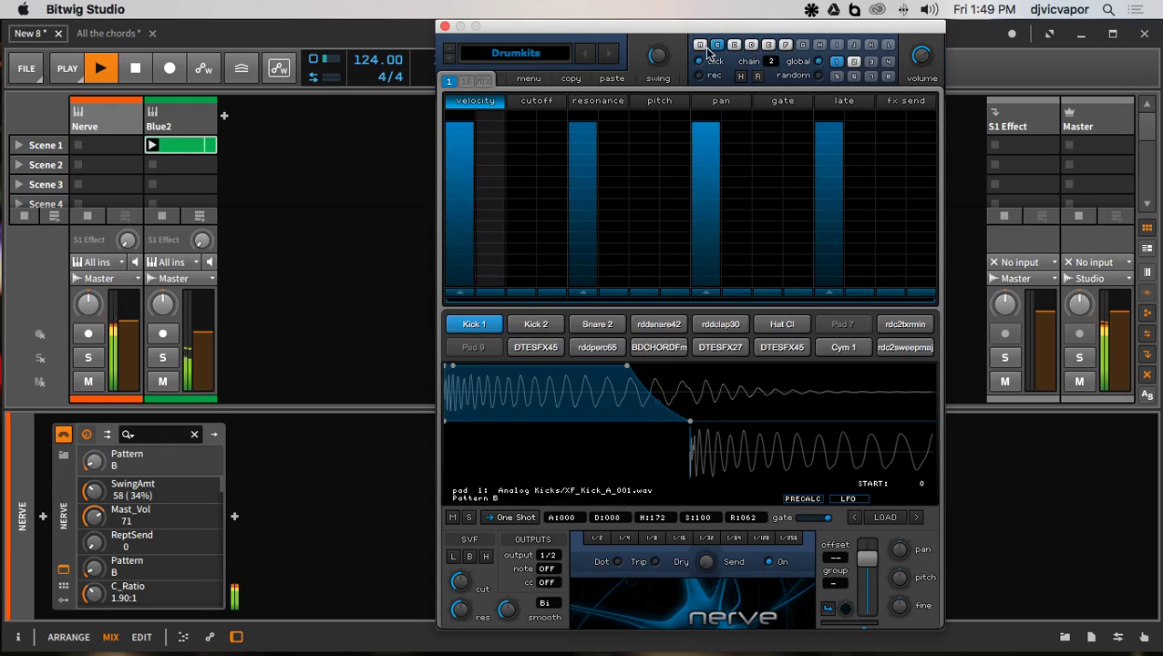
left_click(752, 45)
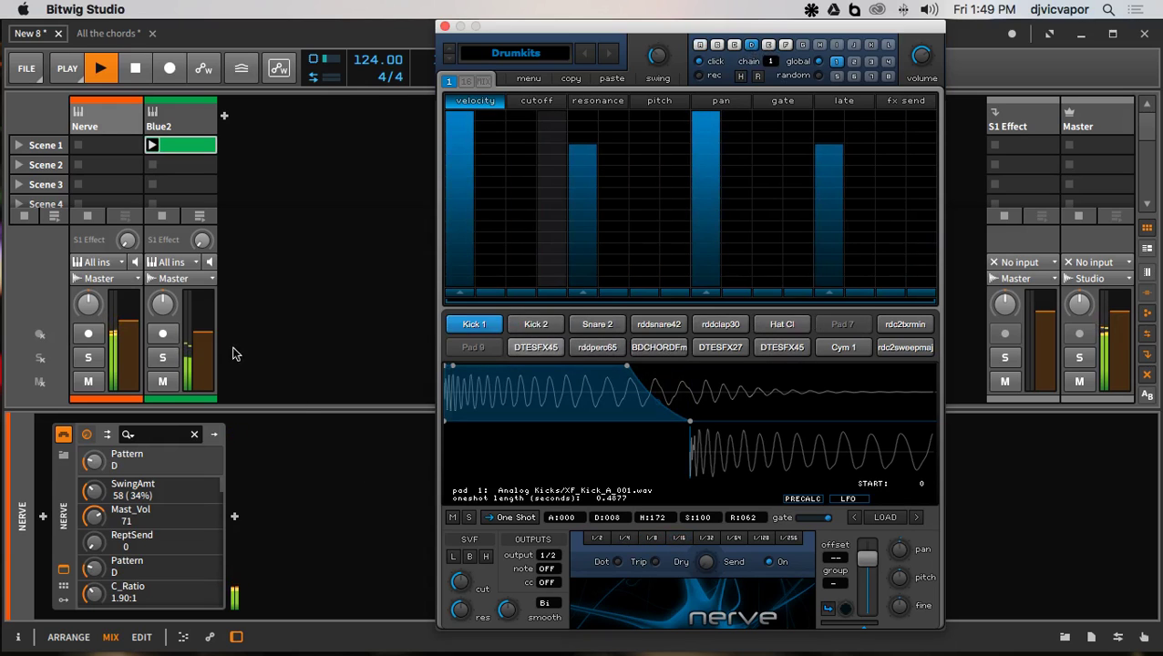
- Rebalance the mix by slightly raising Blue2's track volume and lowering Nerve's to about -5.4 dB
left_click(206, 379)
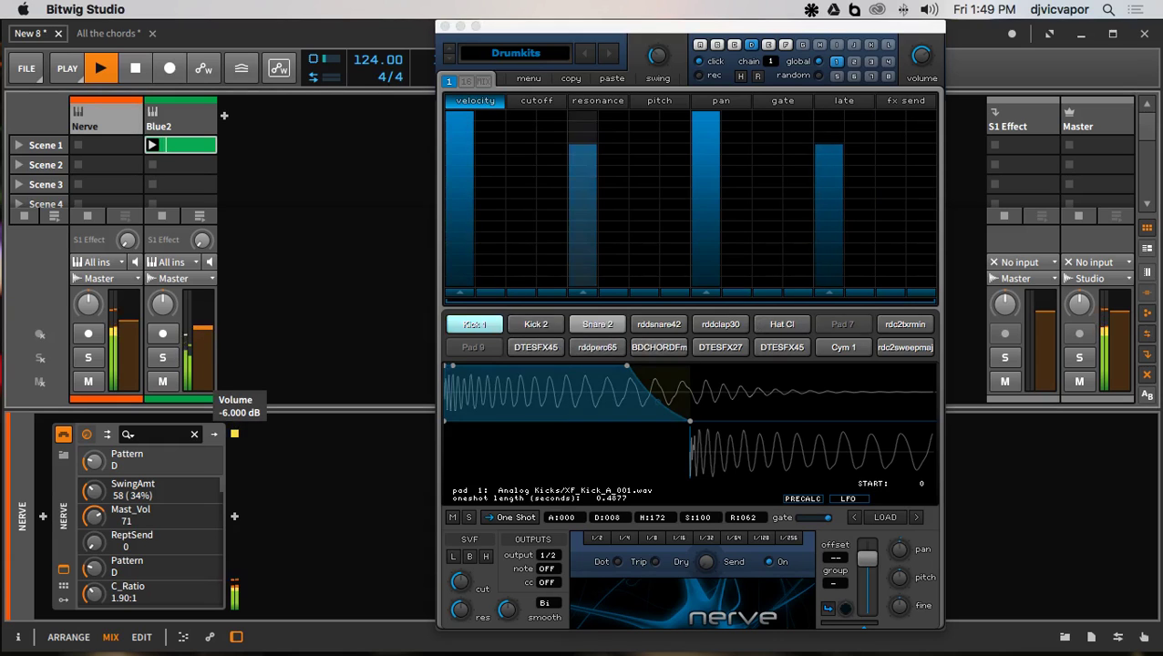
left_click_drag(206, 378, 134, 377)
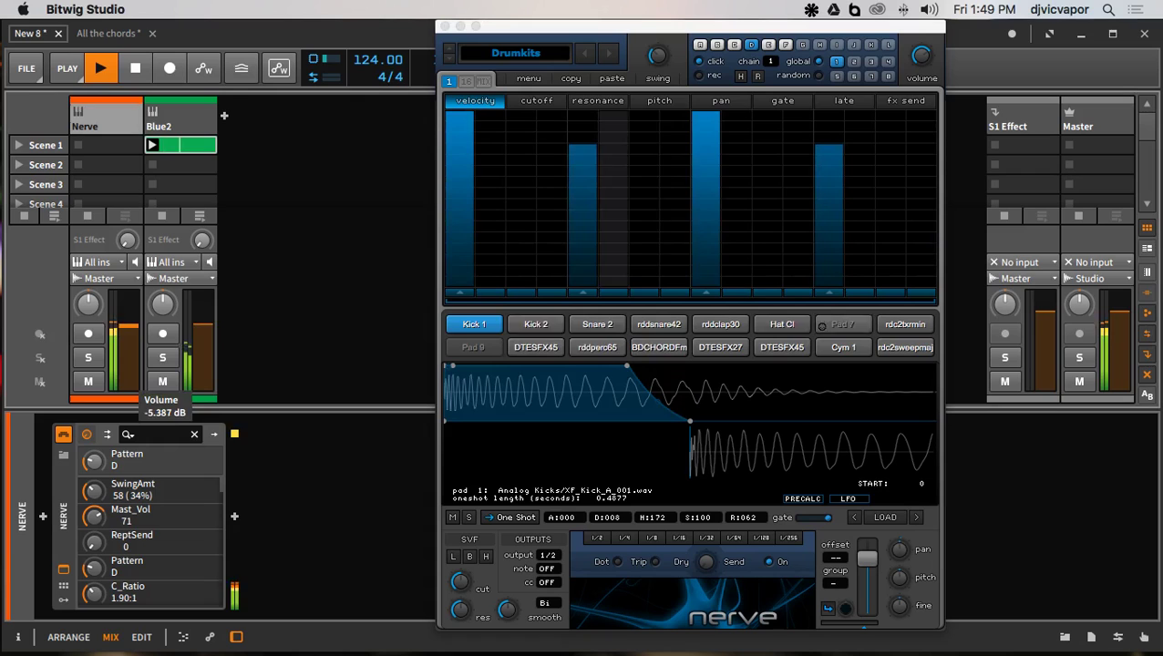
- Switch Nerve's browser from drumkits to full presets and load the Atmos Deep preset
left_click(512, 53)
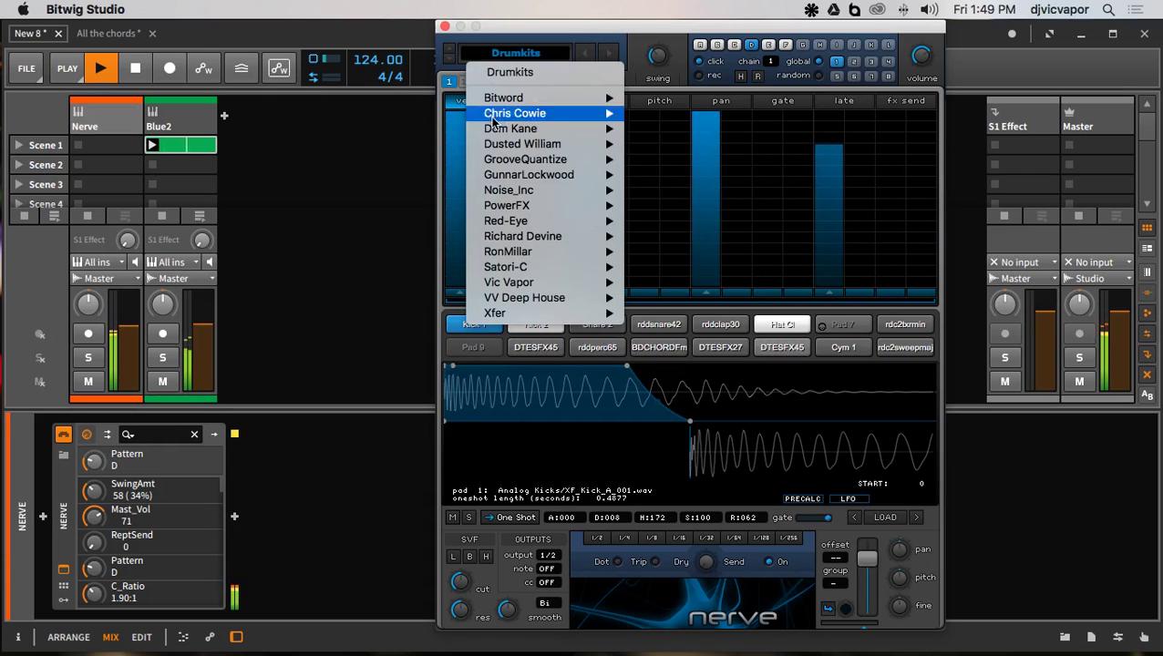
left_click(576, 60)
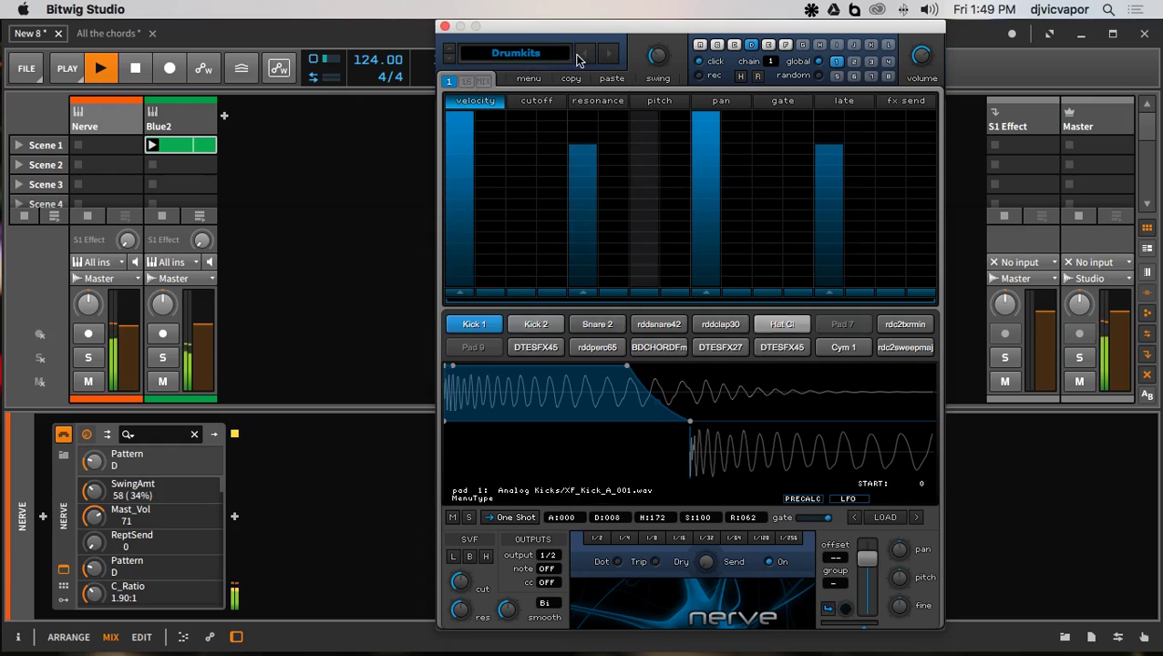
left_click(449, 58)
left_click(516, 53)
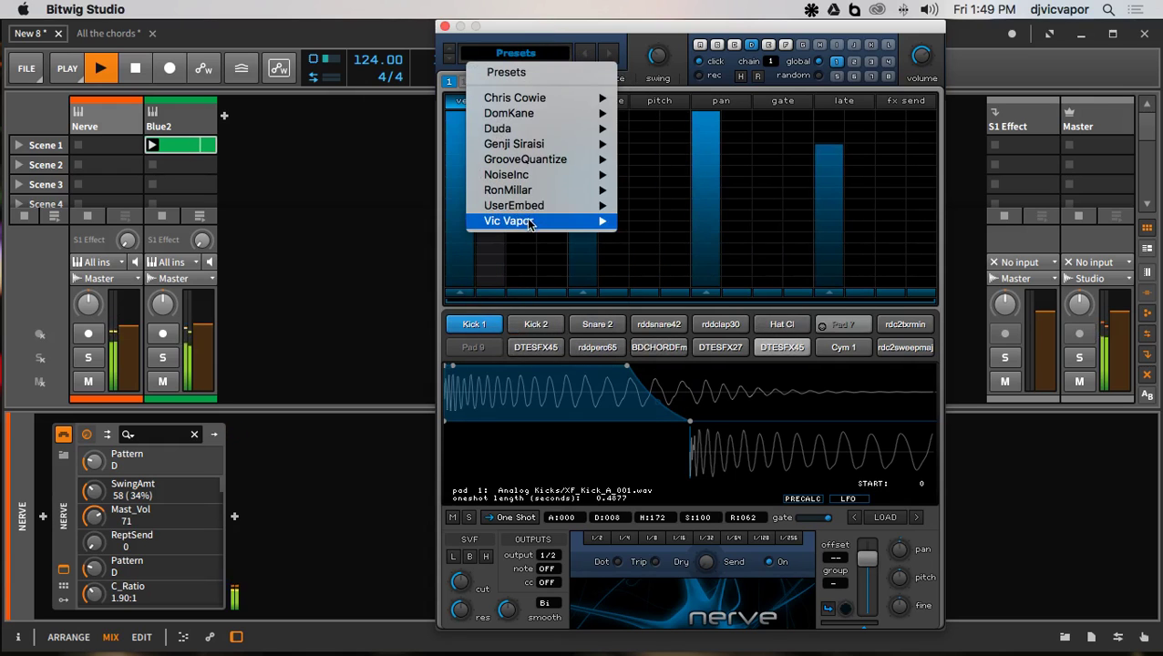
mouse_move(531, 224)
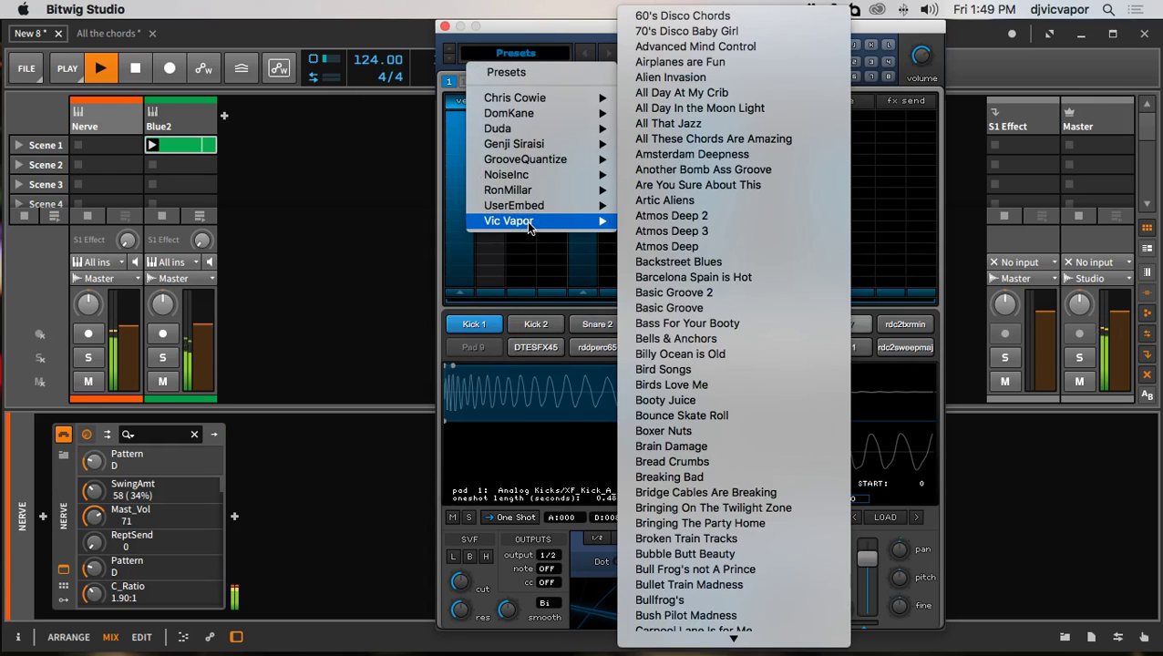
left_click(675, 247)
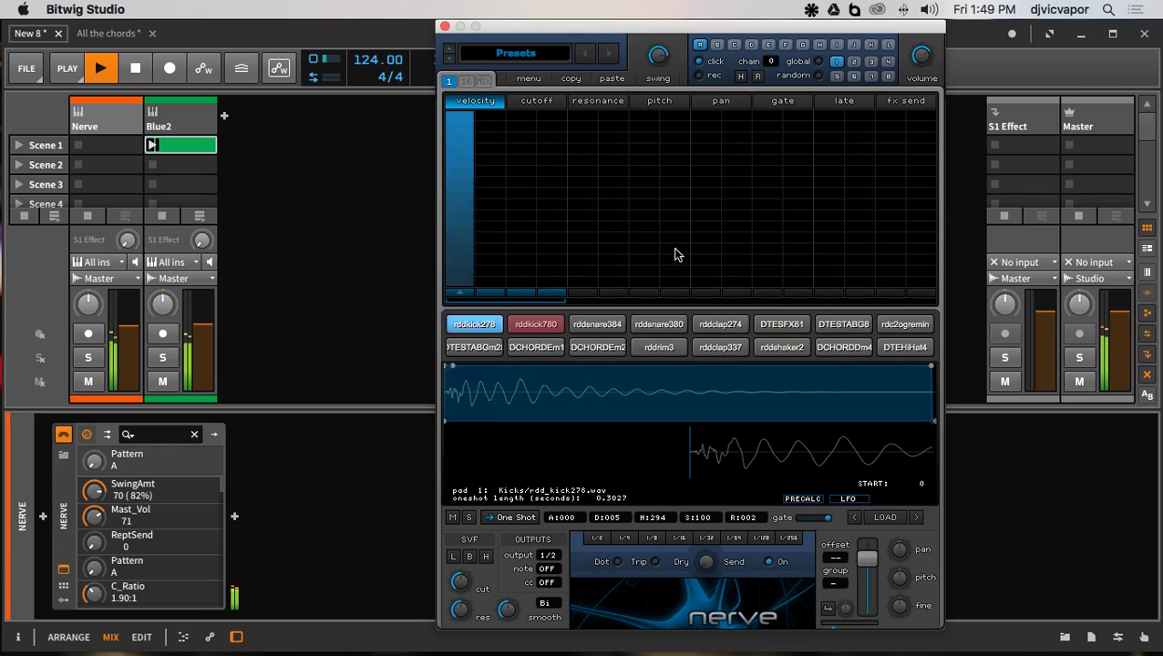
- Replace the Nerve drum groove with the Booty Juice preset
left_click(517, 56)
mouse_move(520, 221)
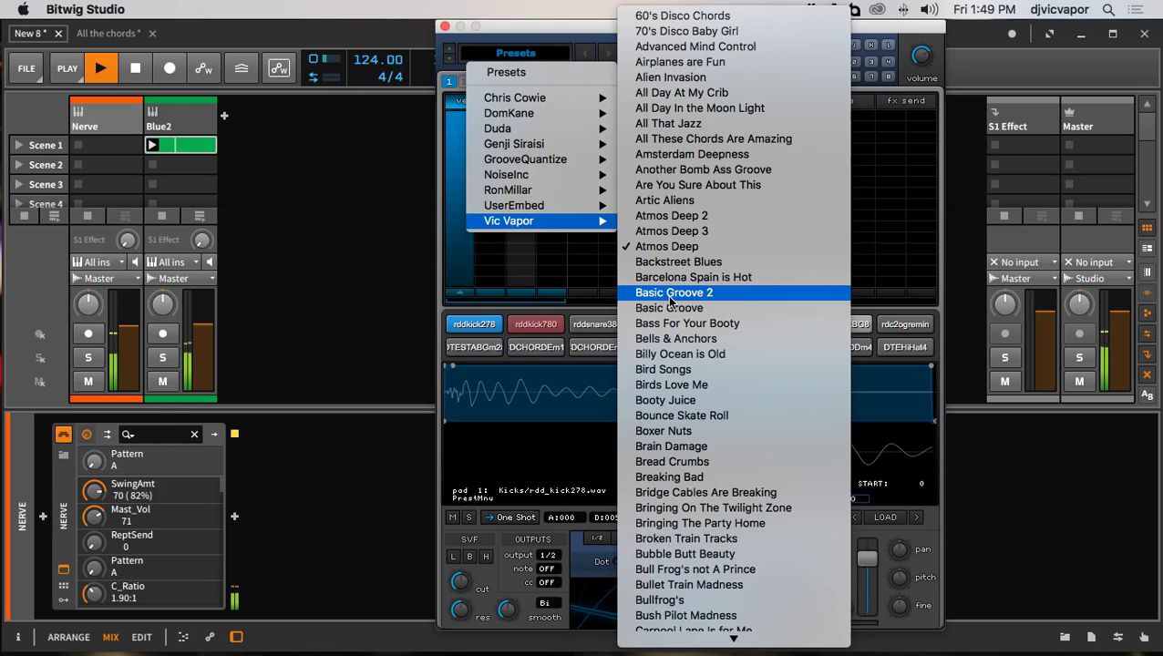
left_click(670, 400)
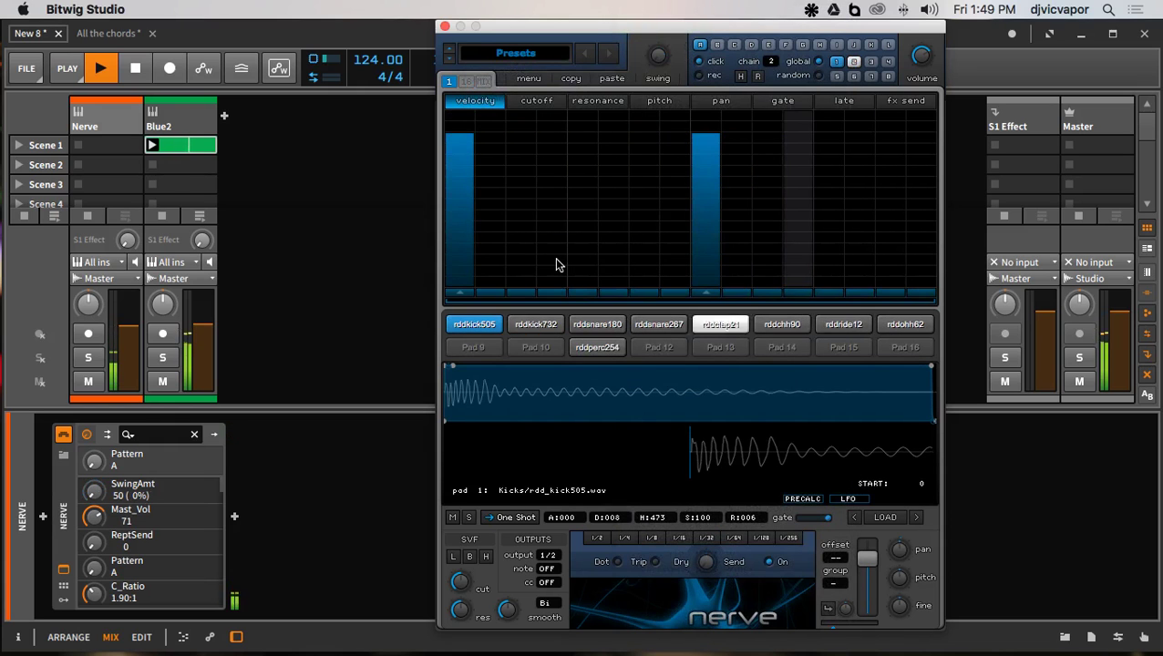
- Try the Amsterdam Deepness preset in Nerve against the chords, using pattern D
left_click(514, 55)
mouse_move(516, 221)
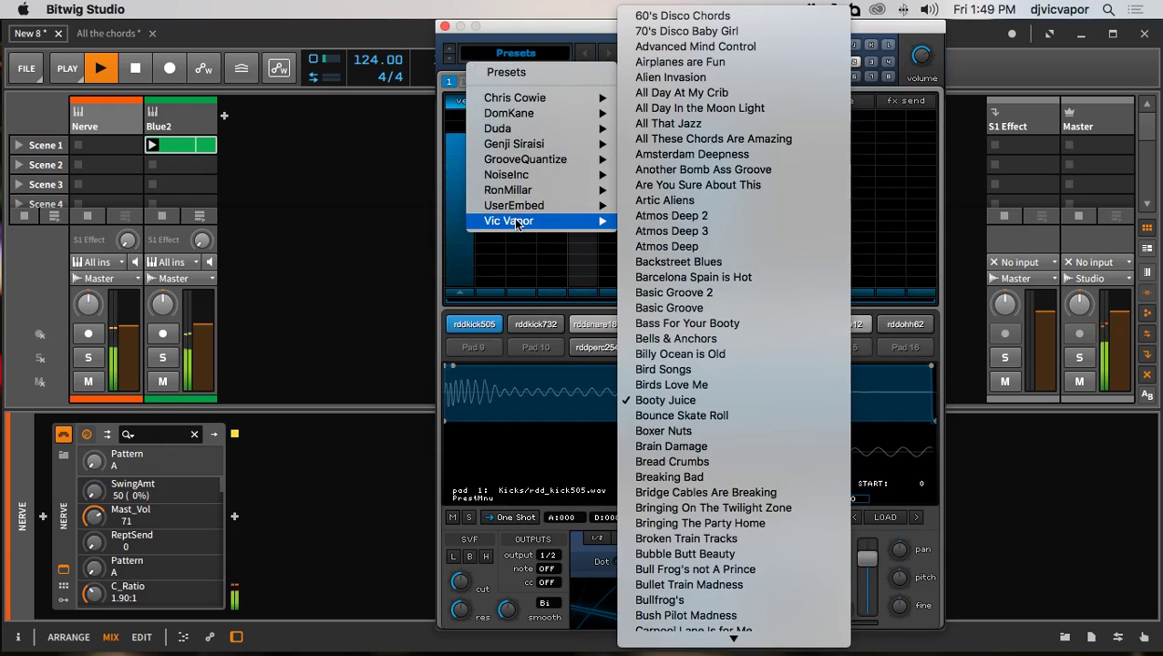
scroll(700, 303, "down", 1)
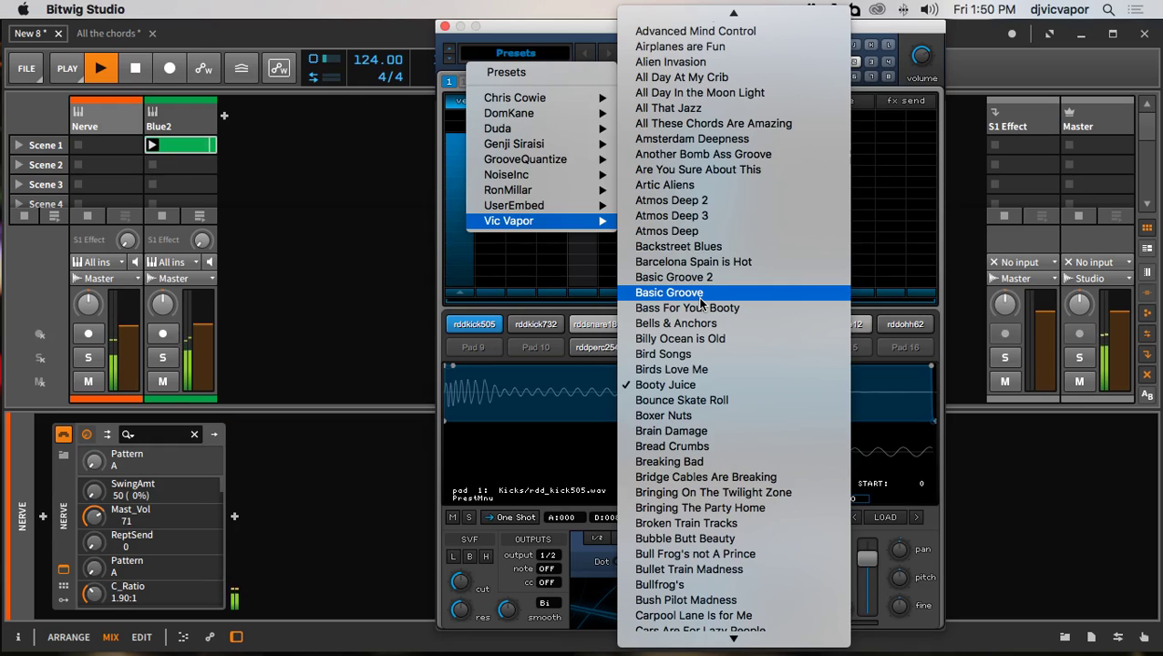
scroll(701, 301, "down", 2)
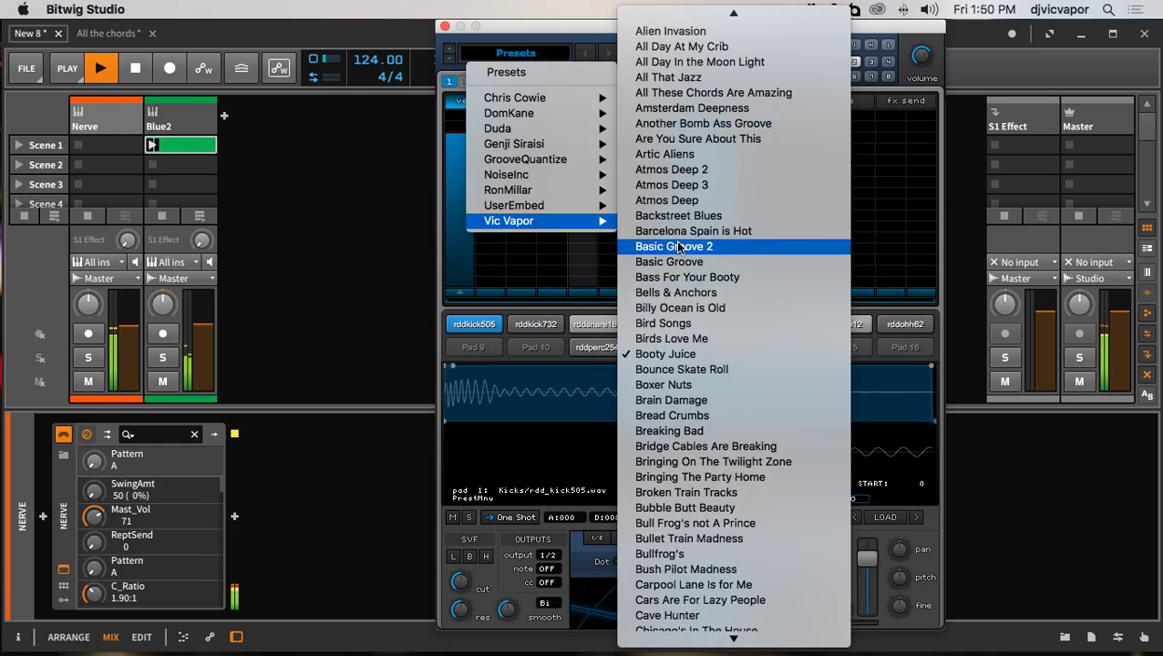
left_click(674, 108)
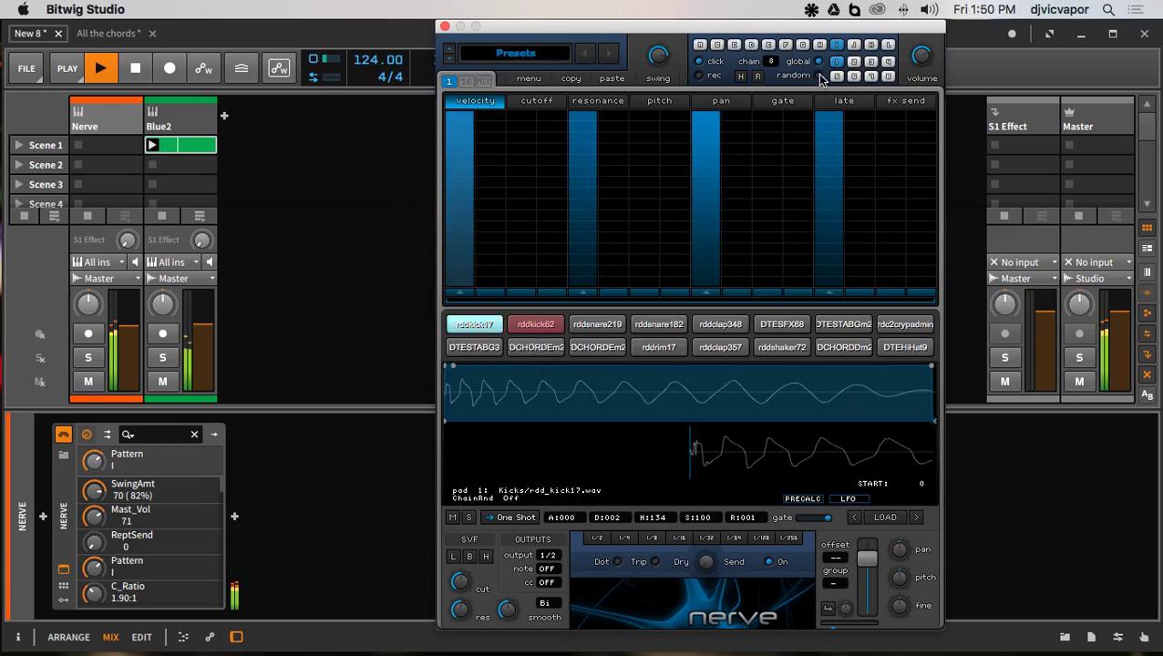
left_click(752, 45)
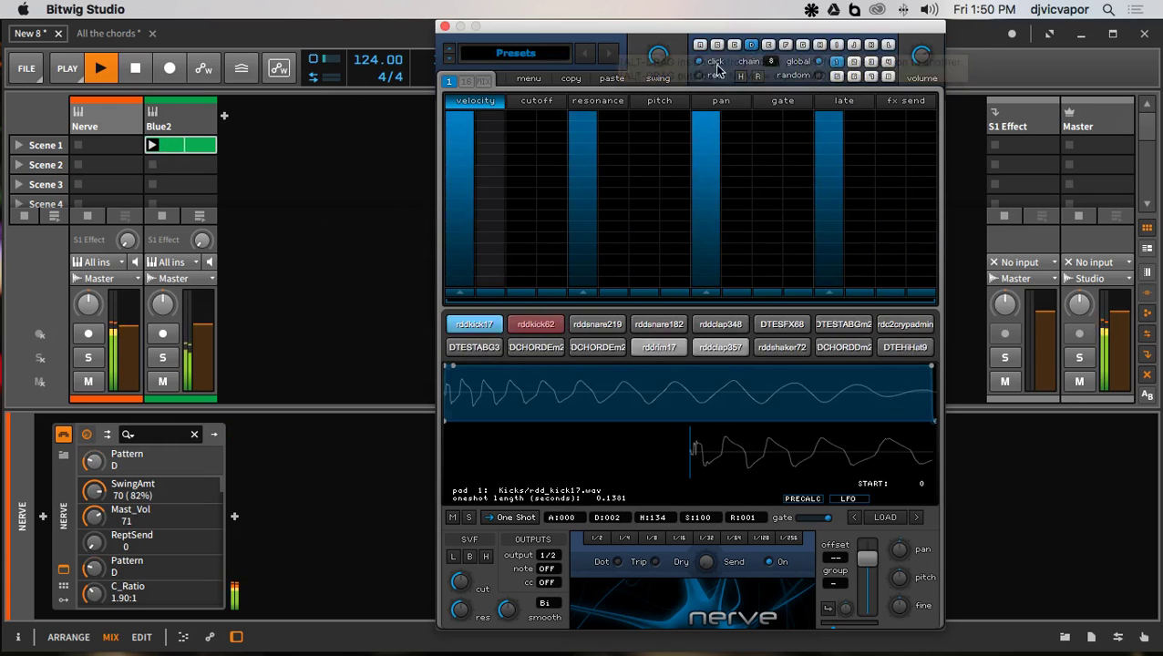
- Load the Deep House Aliens preset in Nerve and close the plugin window
left_click(516, 53)
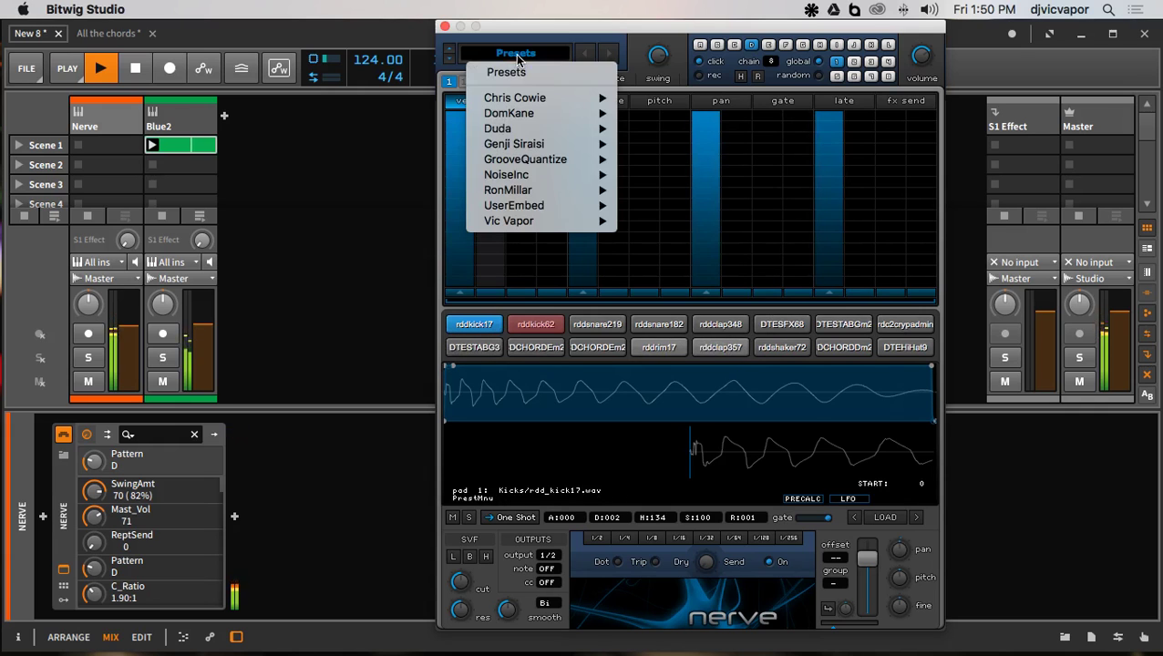
scroll(711, 323, "down", 10)
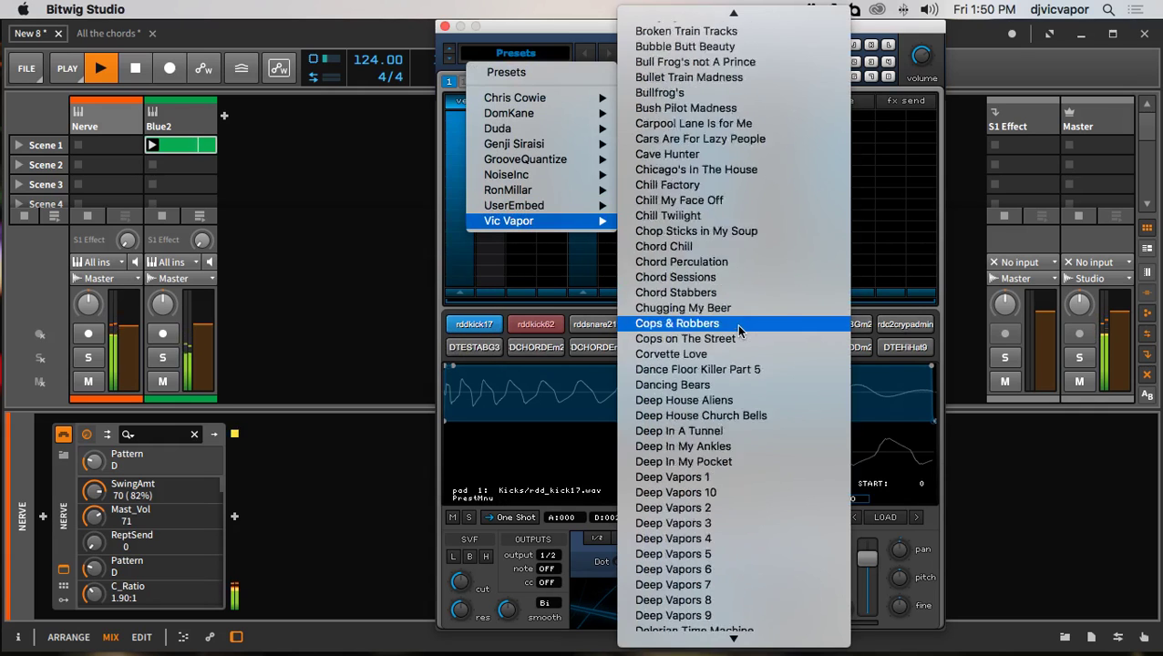
left_click(722, 401)
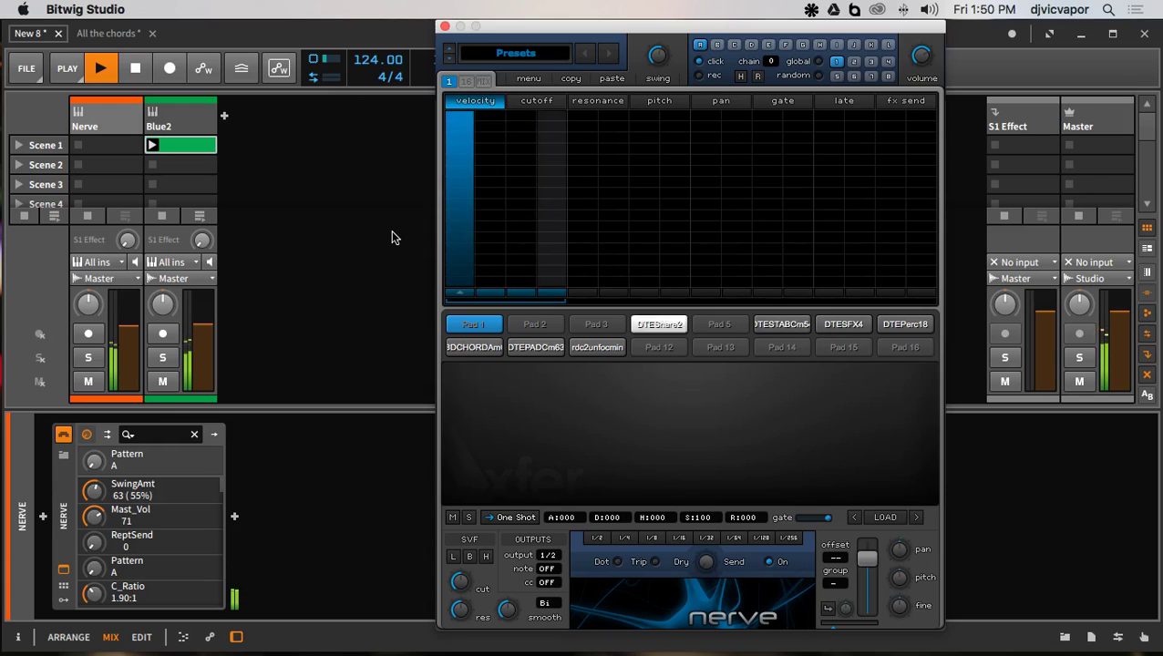
left_click(444, 26)
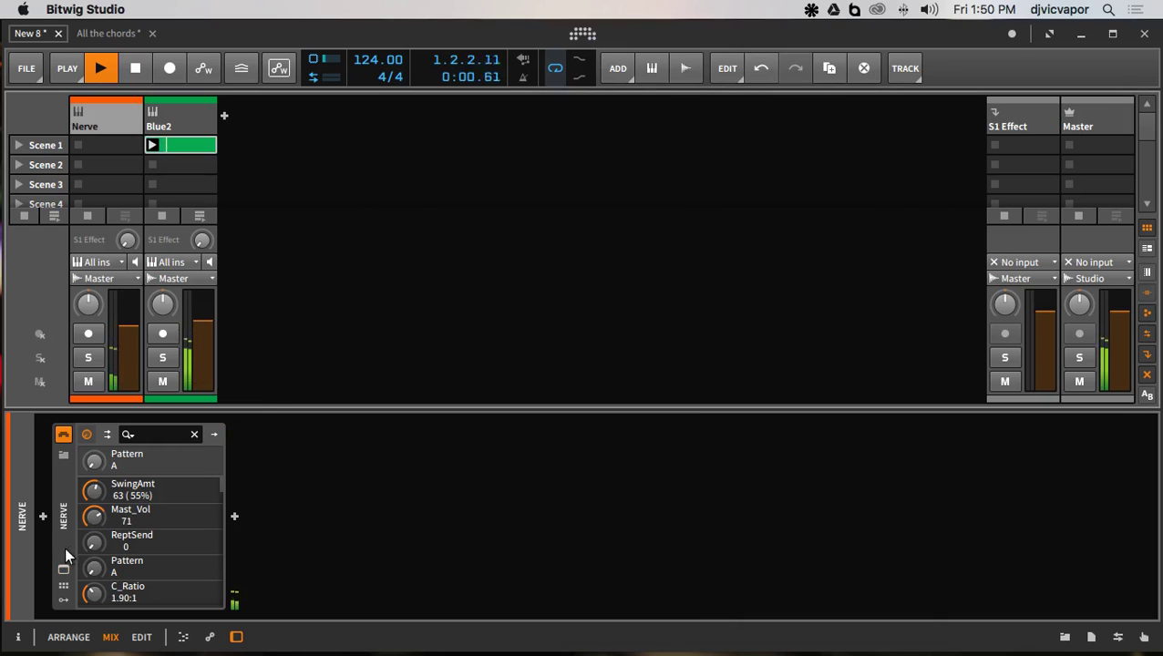
- Open Blue2's preset manager and load the 16 Rob Fabrie 01 bank
left_click(195, 118)
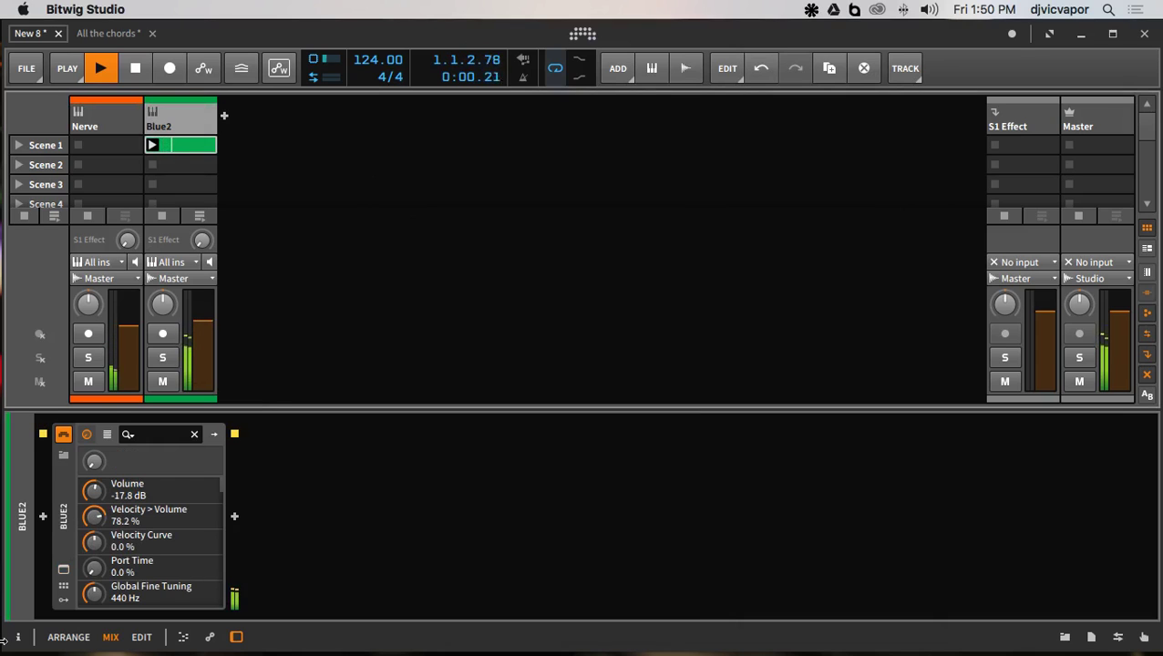
left_click(63, 586)
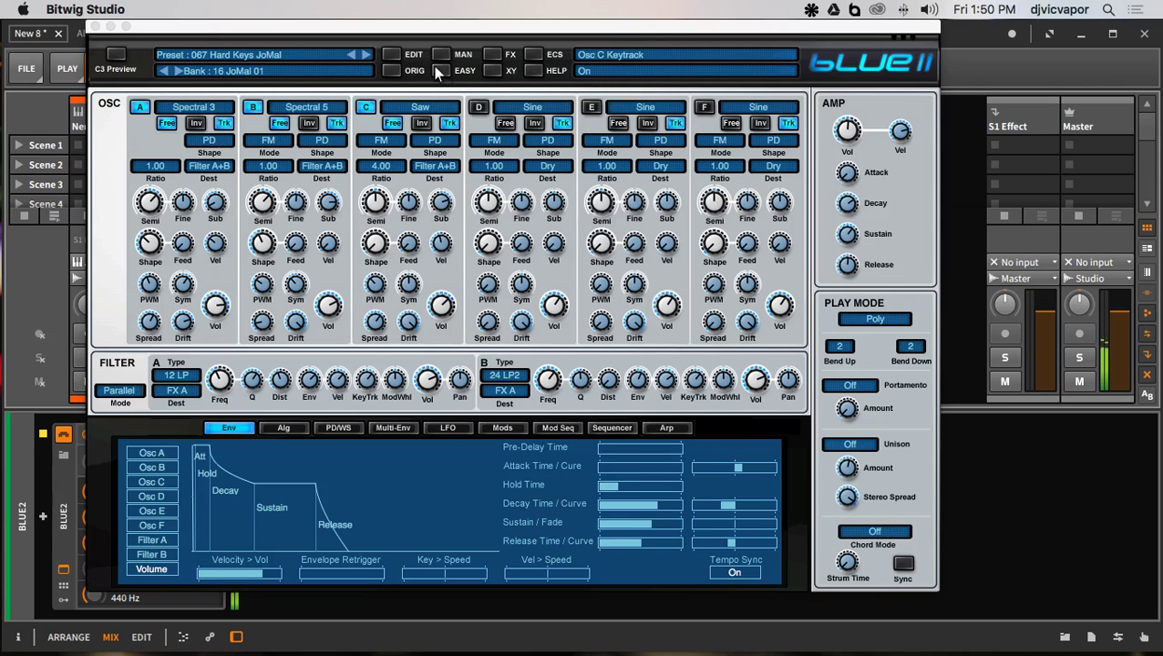
left_click(441, 56)
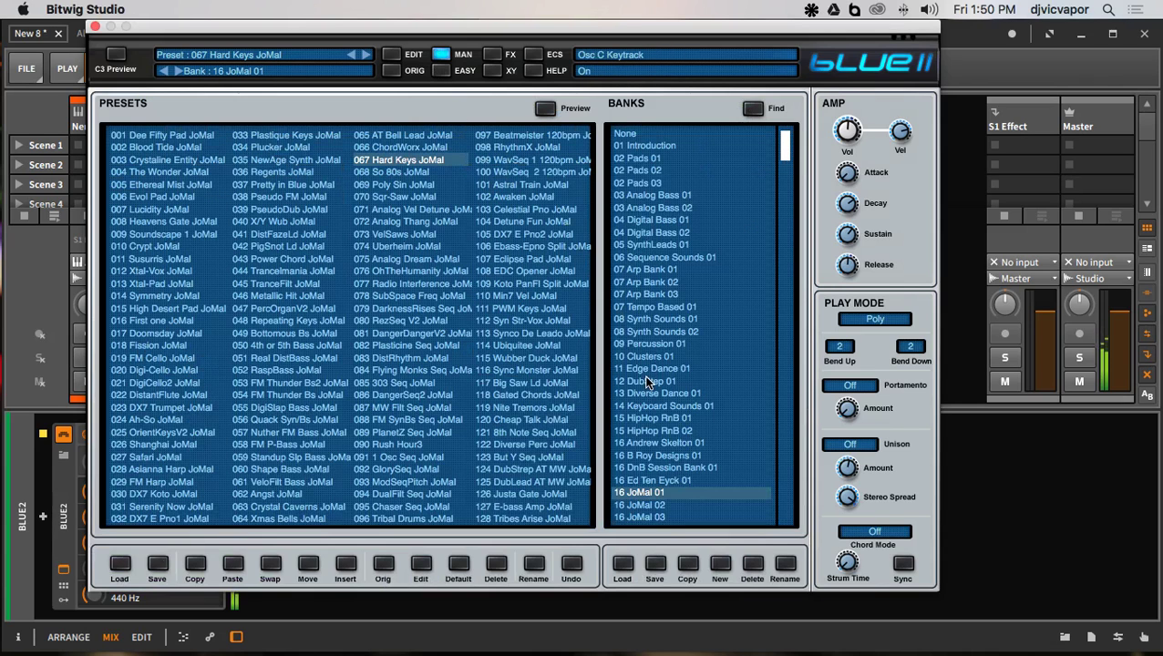
scroll(647, 383, "down", 3)
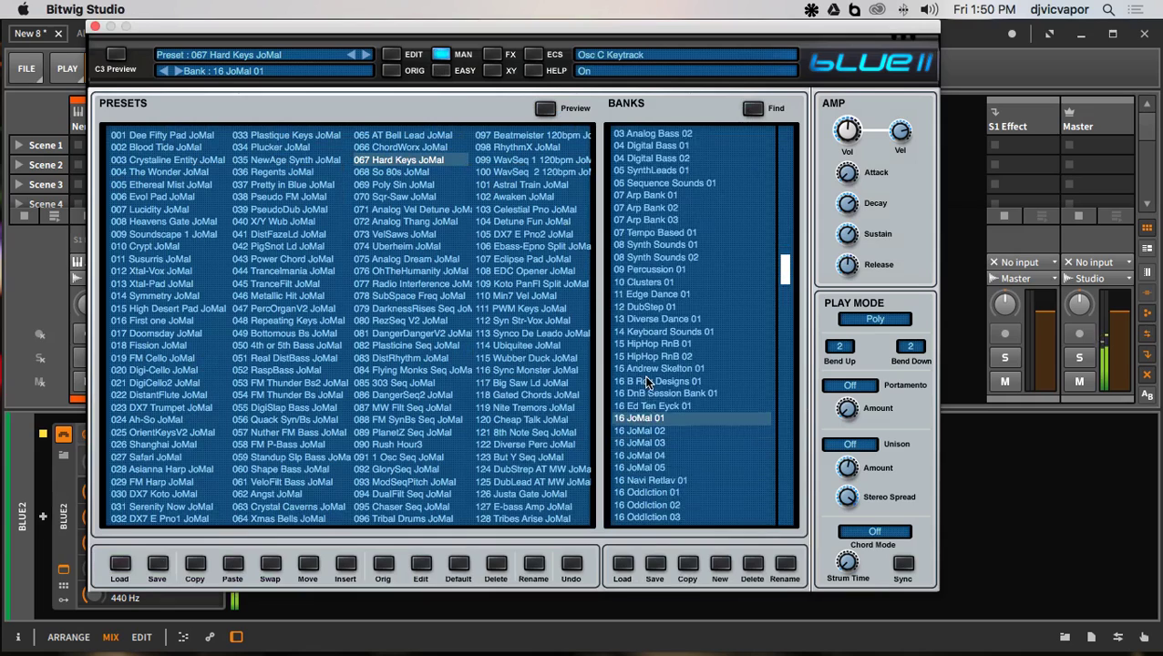
scroll(647, 382, "down", 2)
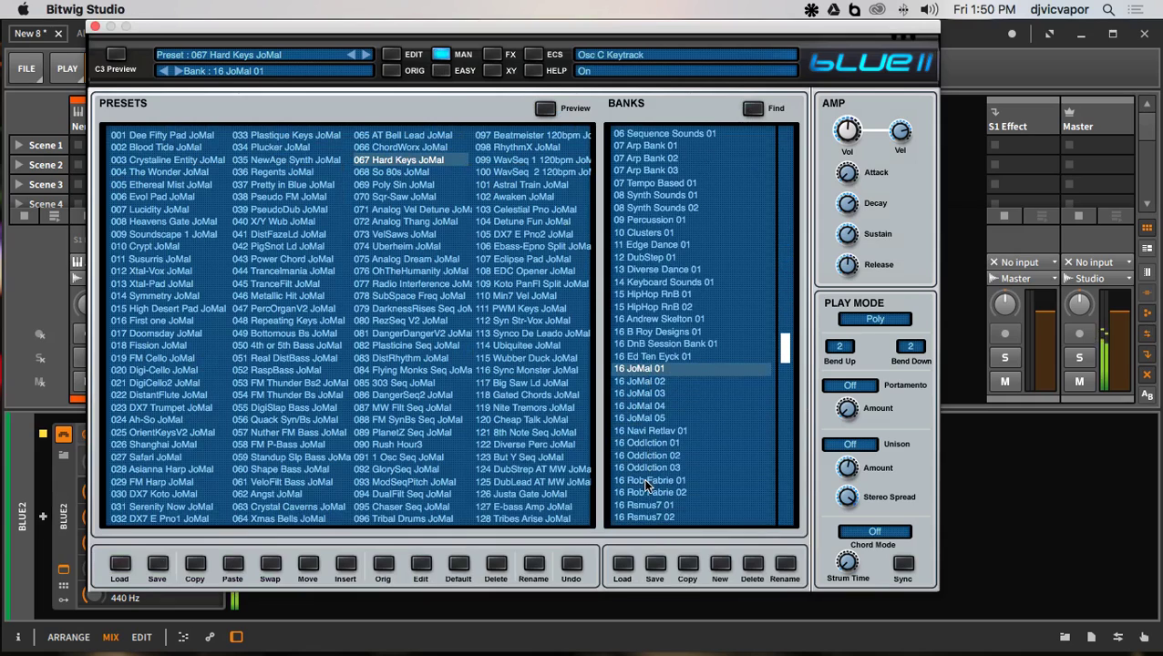
left_click(646, 481)
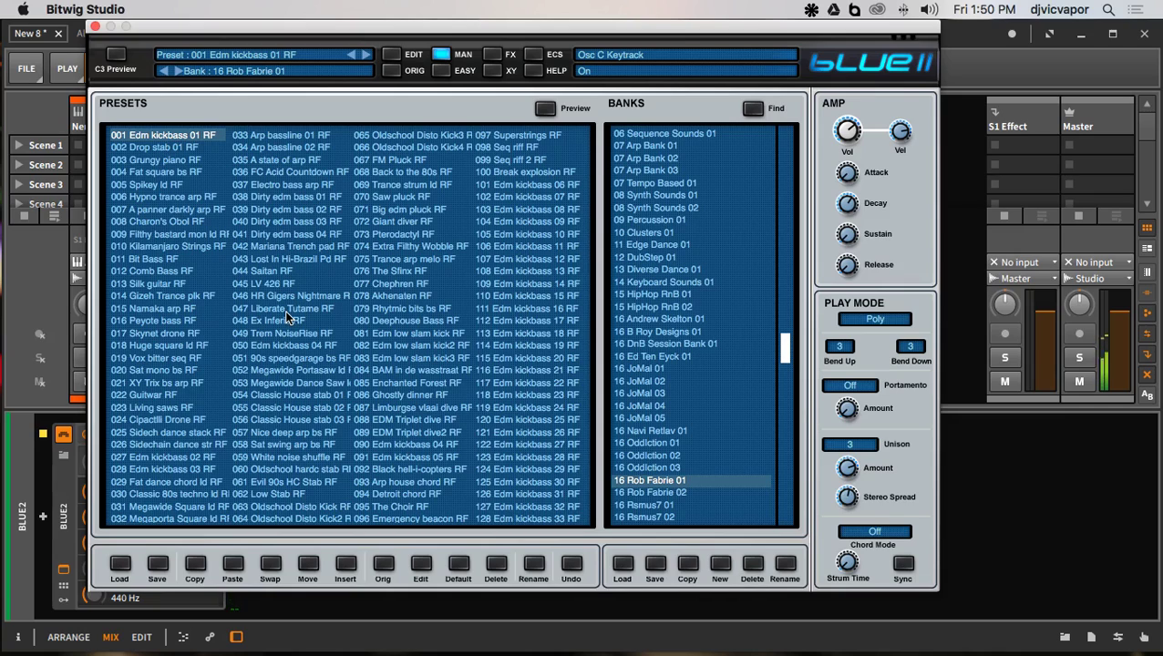
- Audition Drop stab 01, Silk guitar and Extra Filthy Wobble, load 076 The Sfinx RF, and close Blue2
left_click(181, 147)
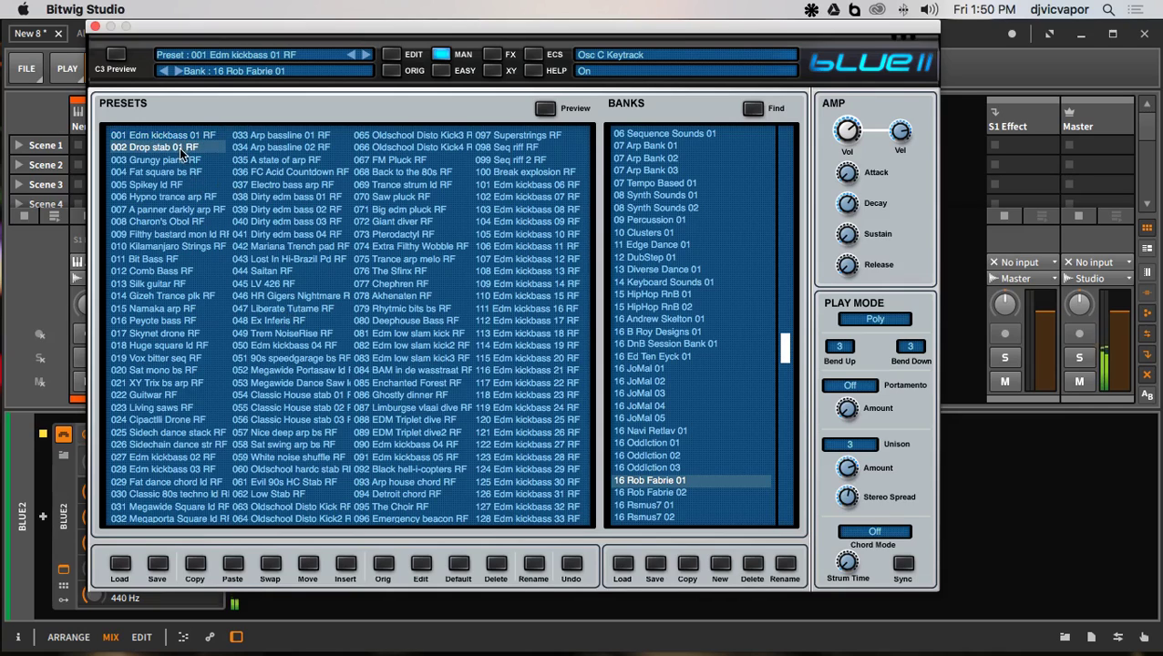
left_click(164, 282)
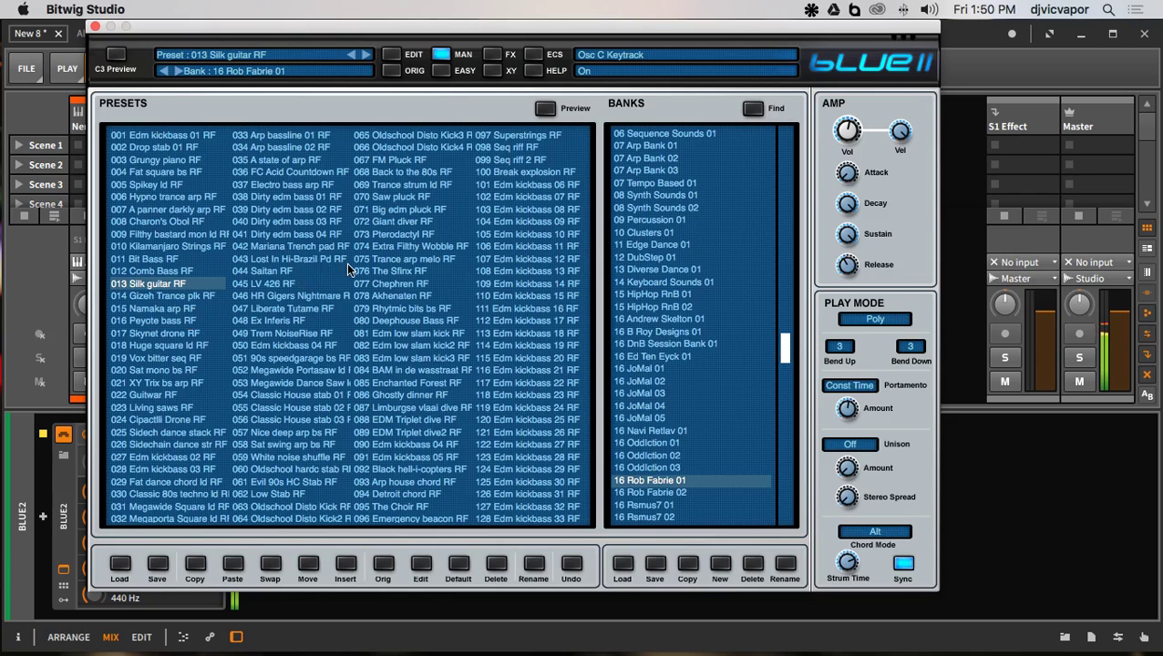
left_click(389, 247)
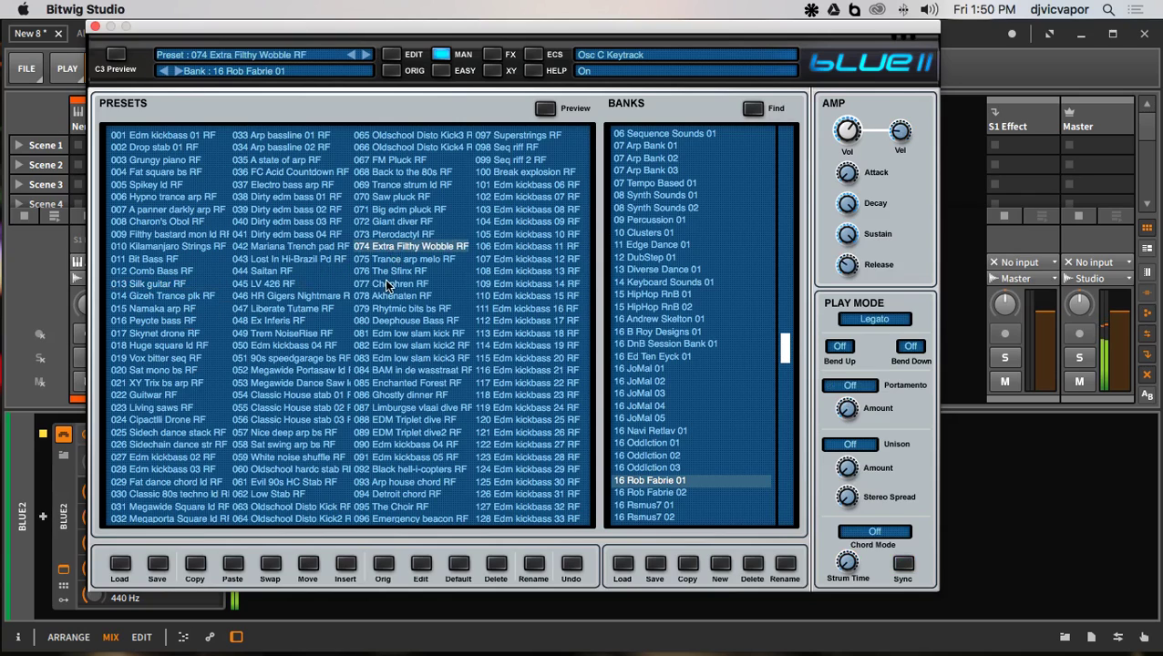
left_click(390, 264)
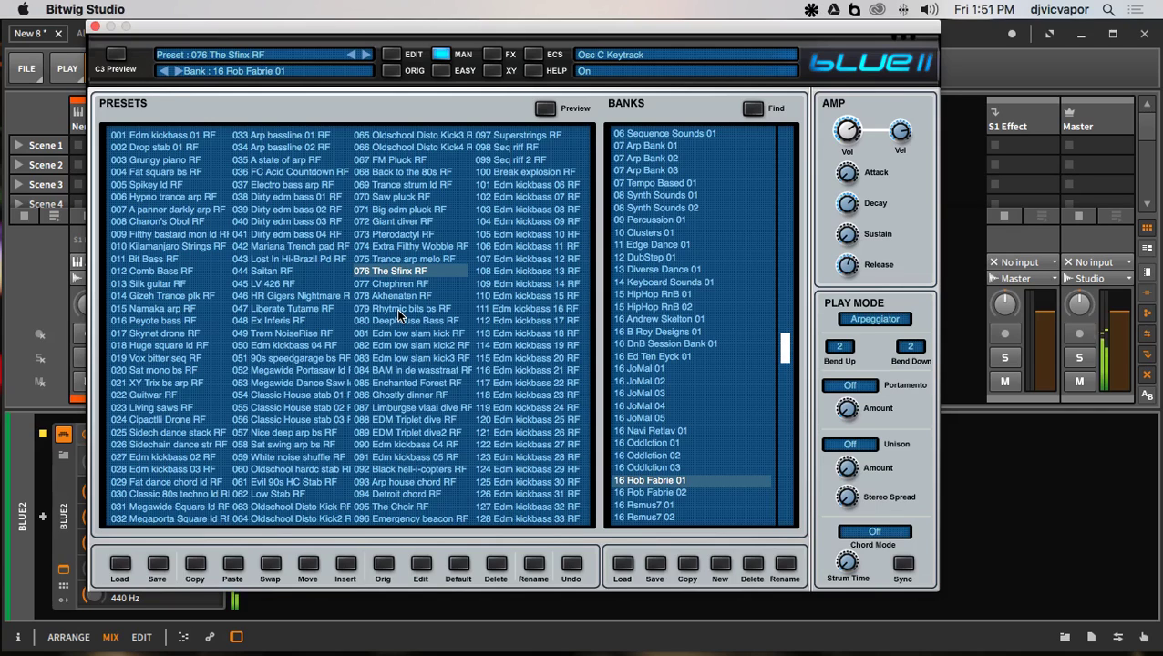
left_click(95, 28)
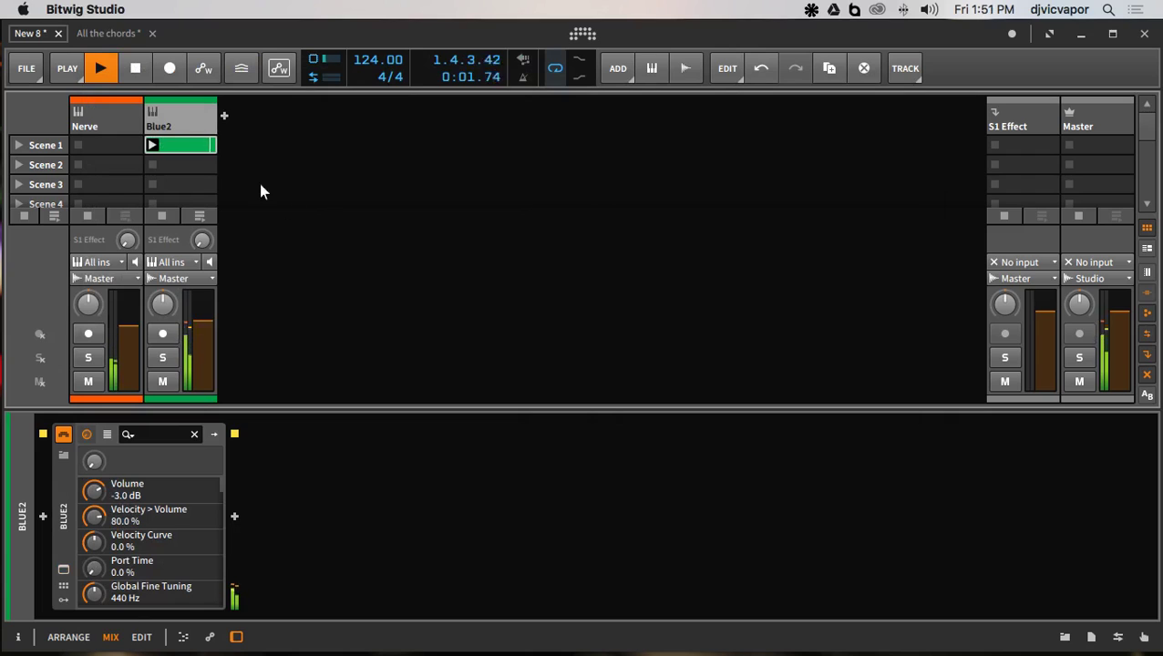
- Inspect the notes of Blue2's Scene 1 clip during playback, return to its device, and stop playback
double_click(195, 145)
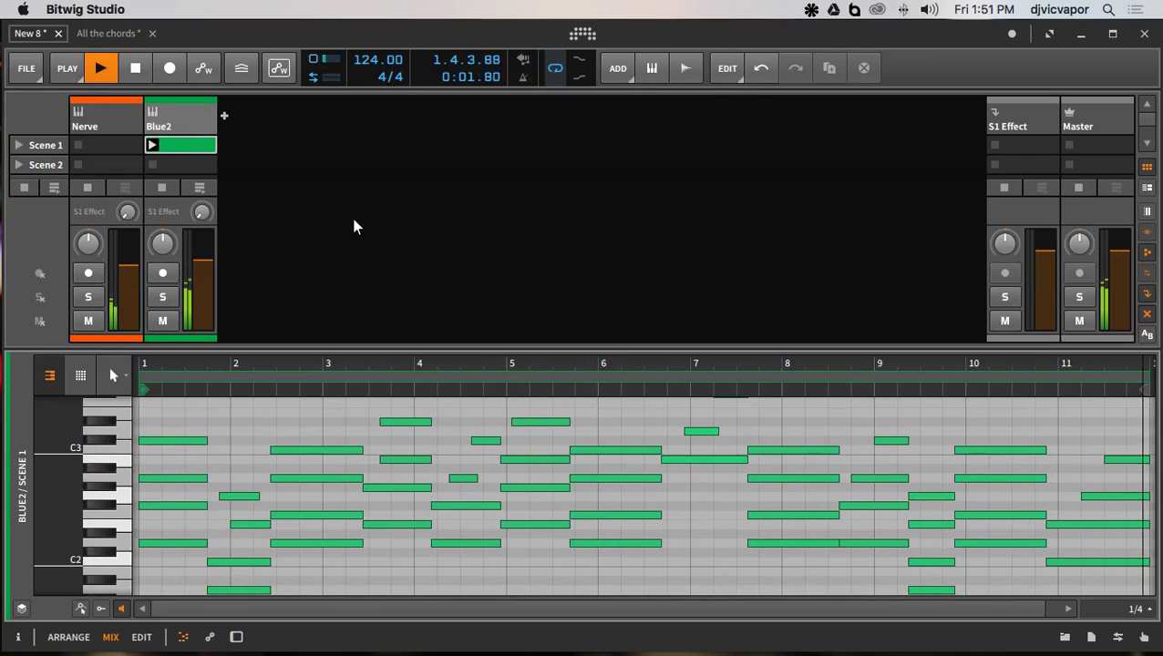
left_click(193, 128)
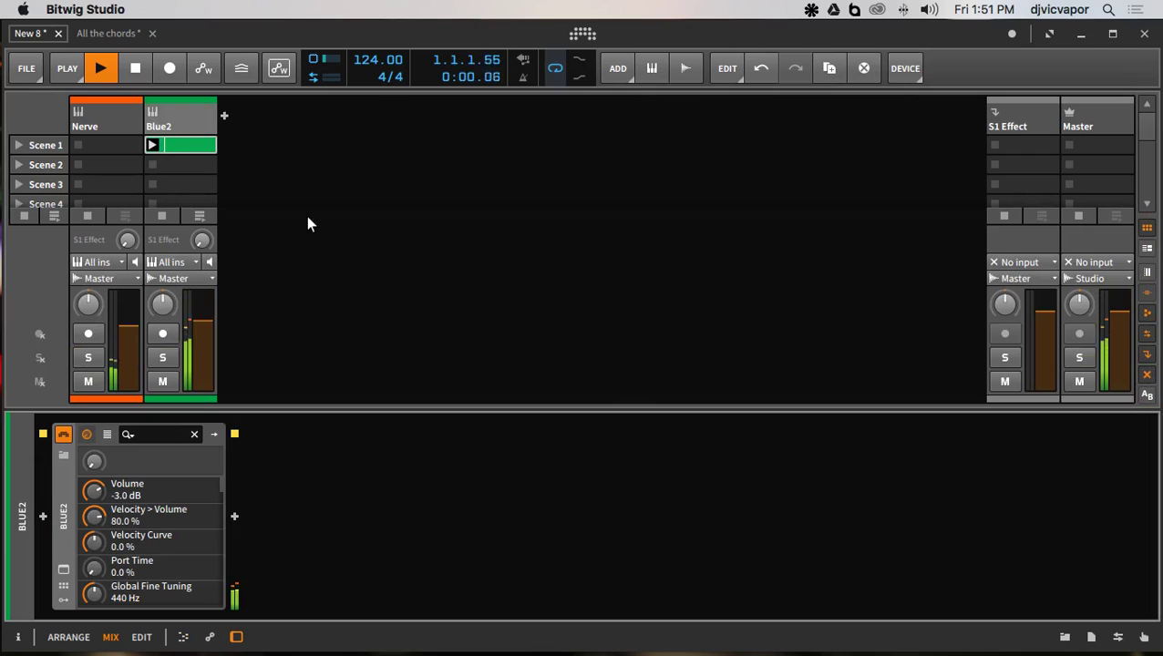
left_click(135, 70)
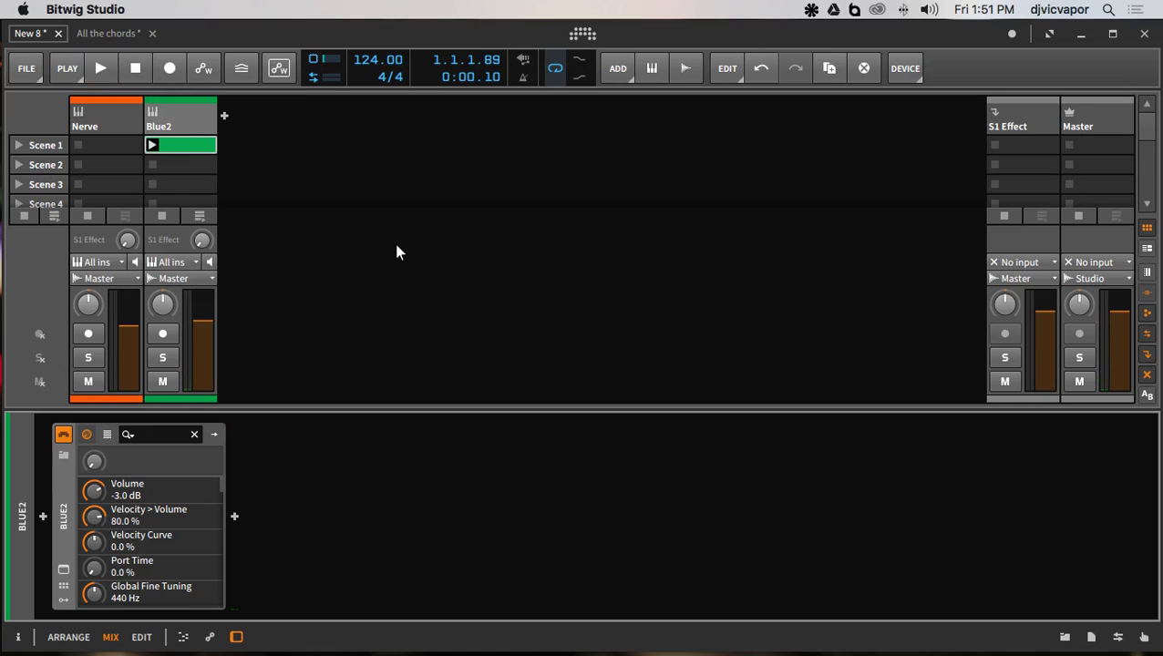
- Switch to the All the chords project and review its chord clips by track in the mix view
left_click(102, 33)
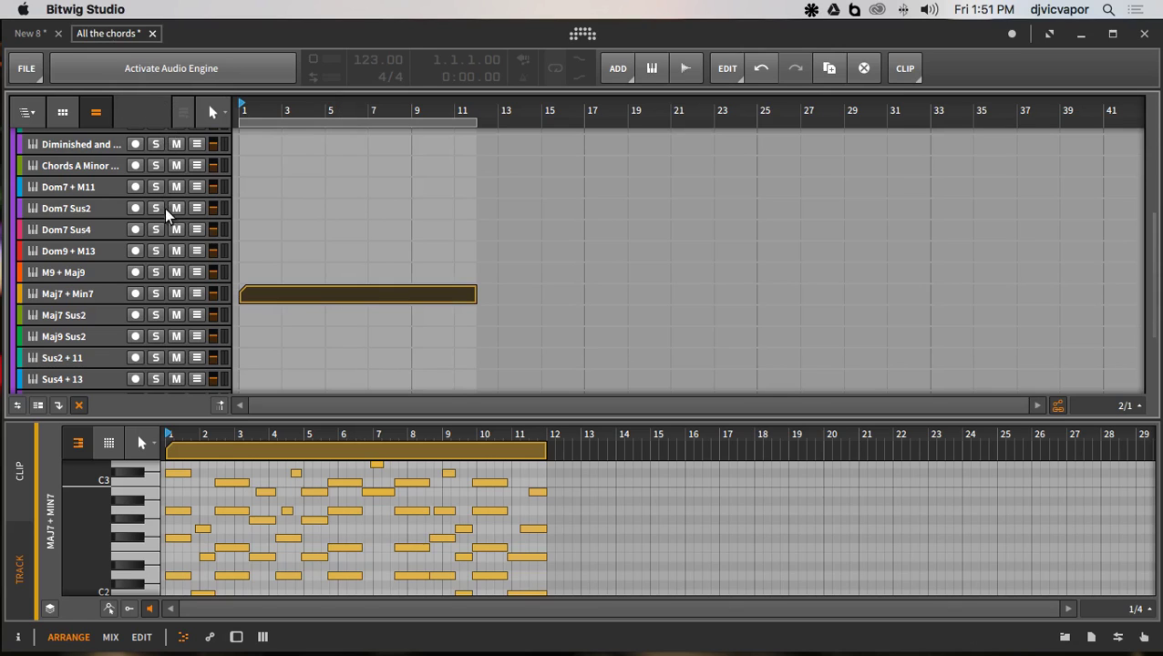
scroll(168, 216, "up", 5)
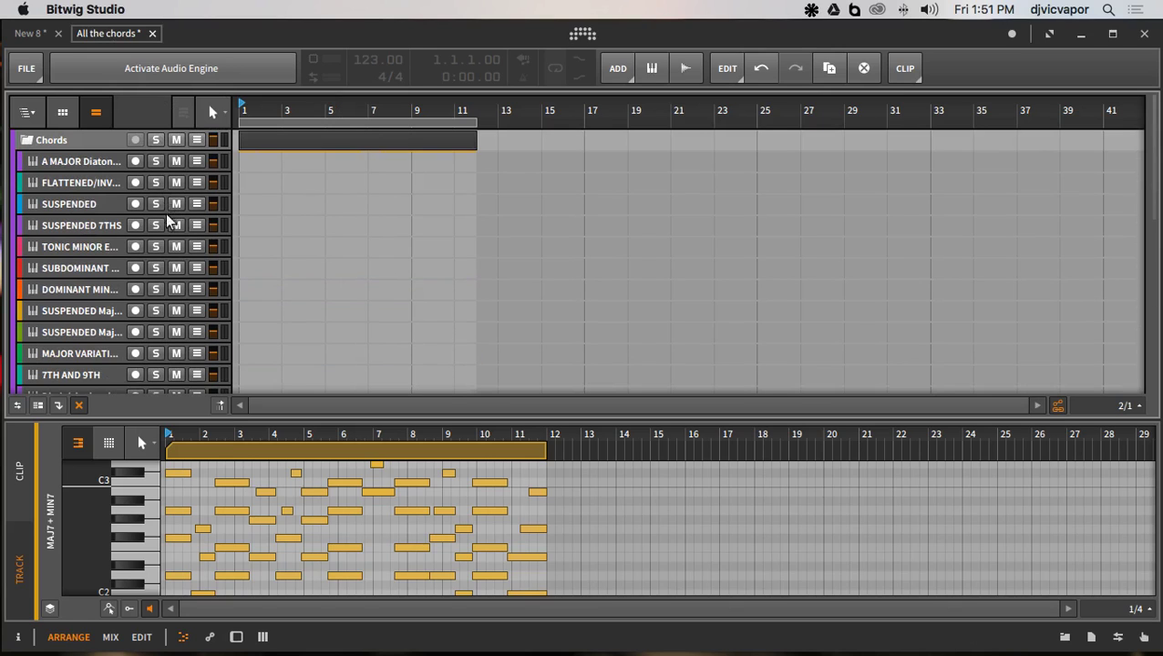
left_click(111, 638)
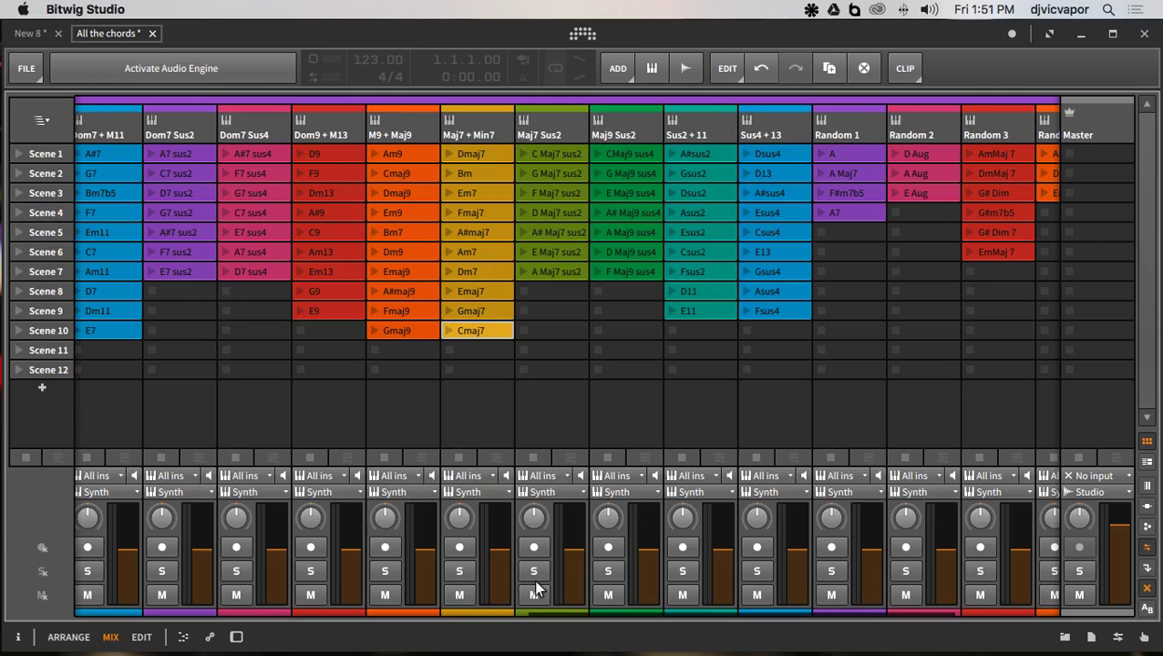
left_click_drag(584, 608, 584, 637)
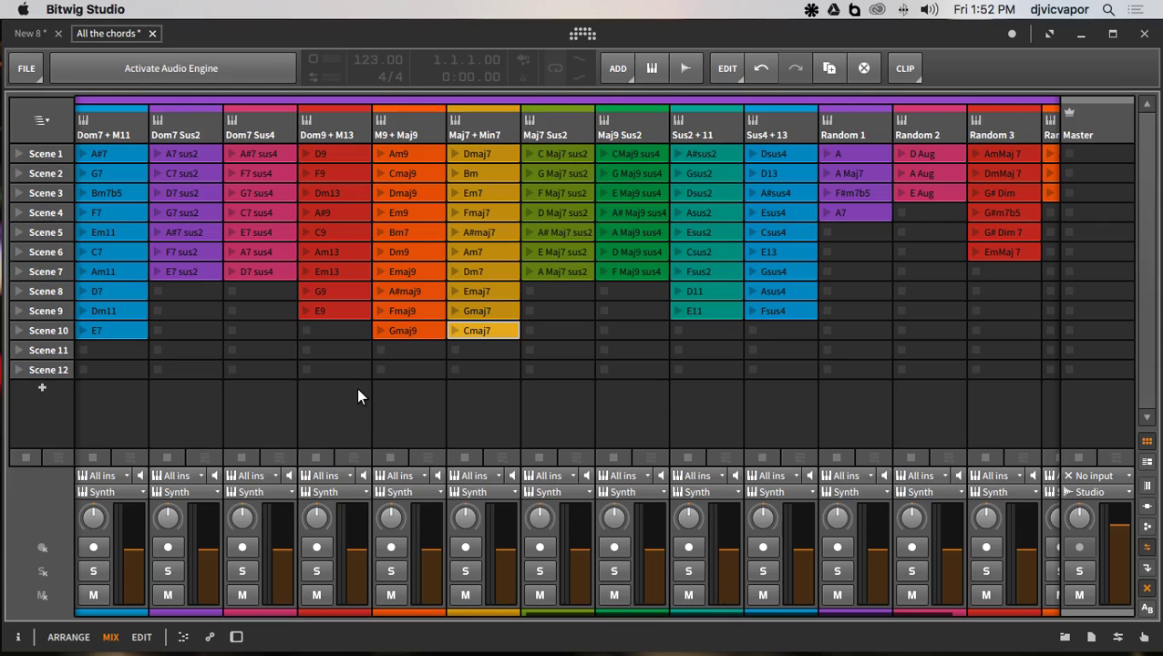
key("ctrl+Up")
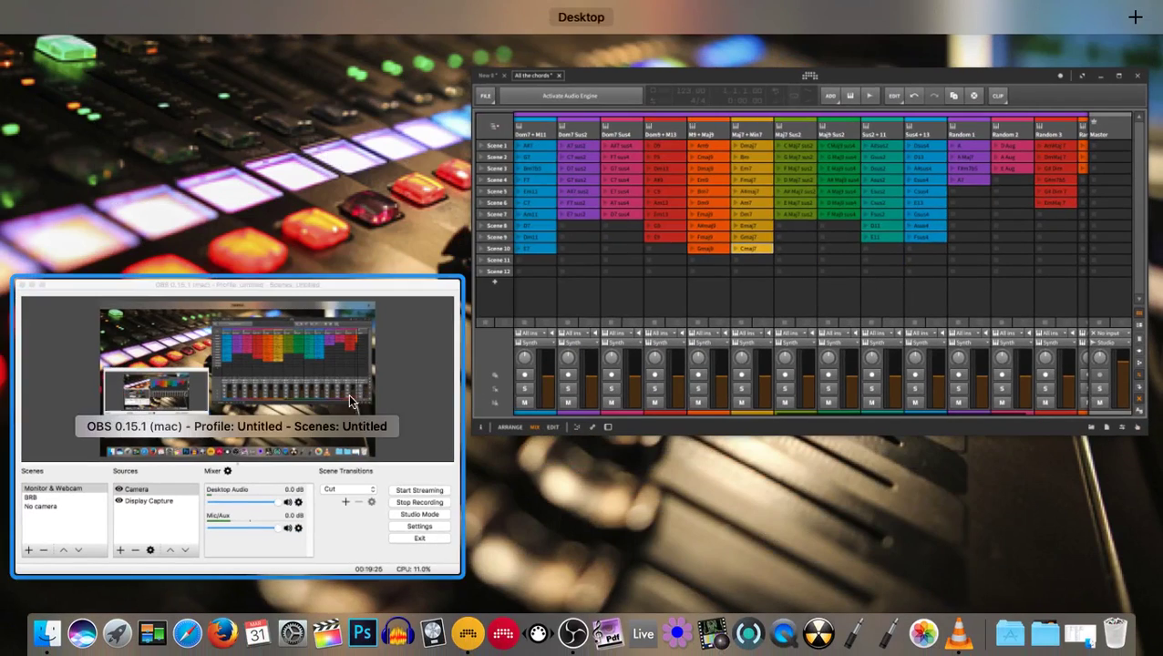